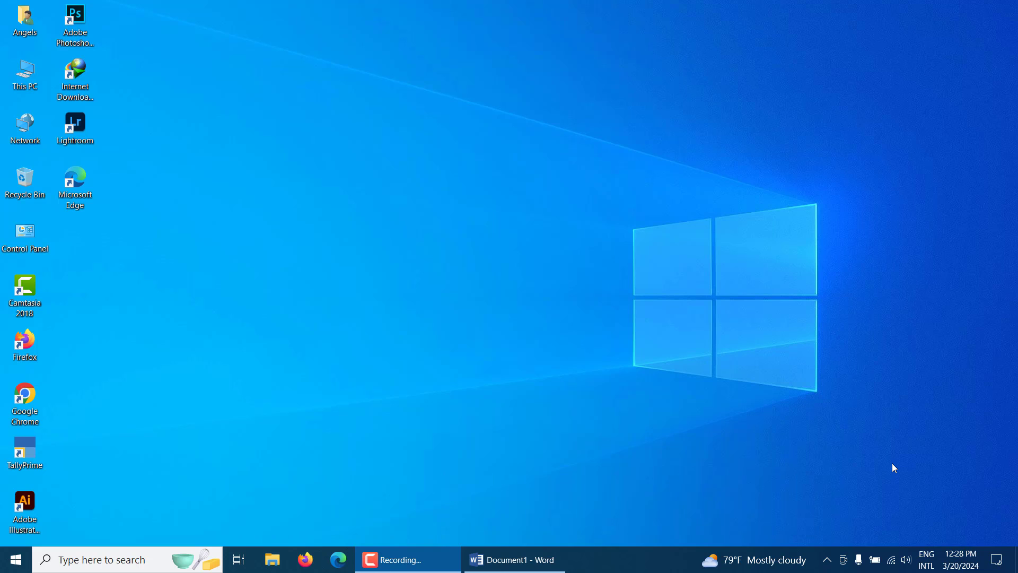
Refresh the desktop three times from its right-click menu.
right_click(545, 1)
left_click(590, 42)
right_click(591, 43)
left_click(617, 82)
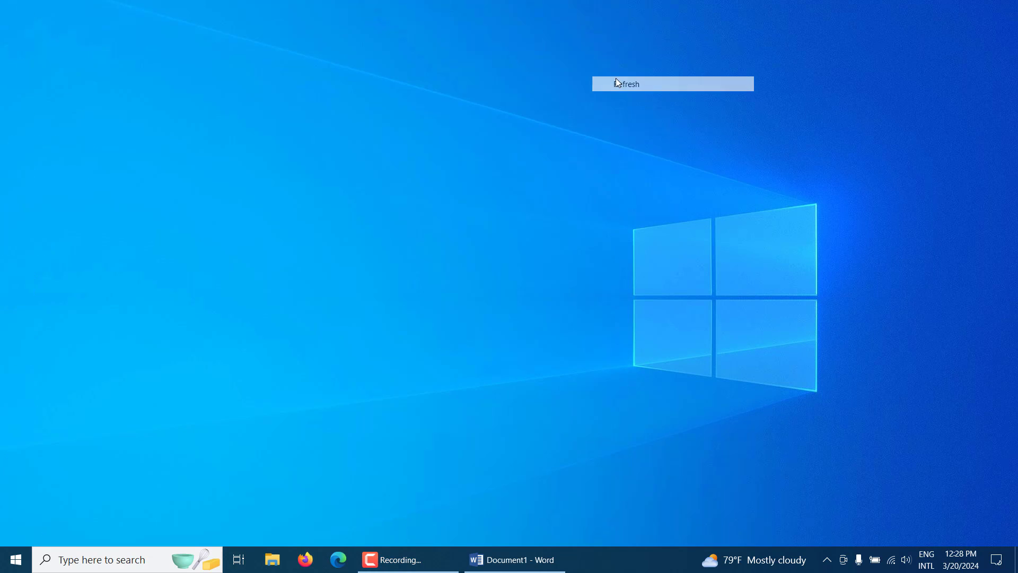
right_click(546, 73)
left_click(567, 112)
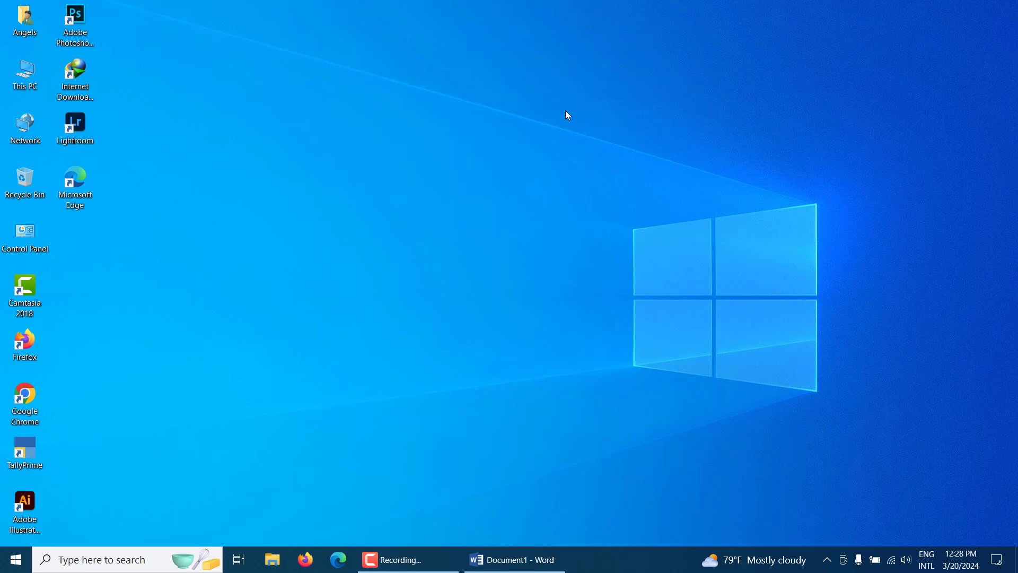
Launch Word with the winword command, maximize it and create a blank document.
key("super+r")
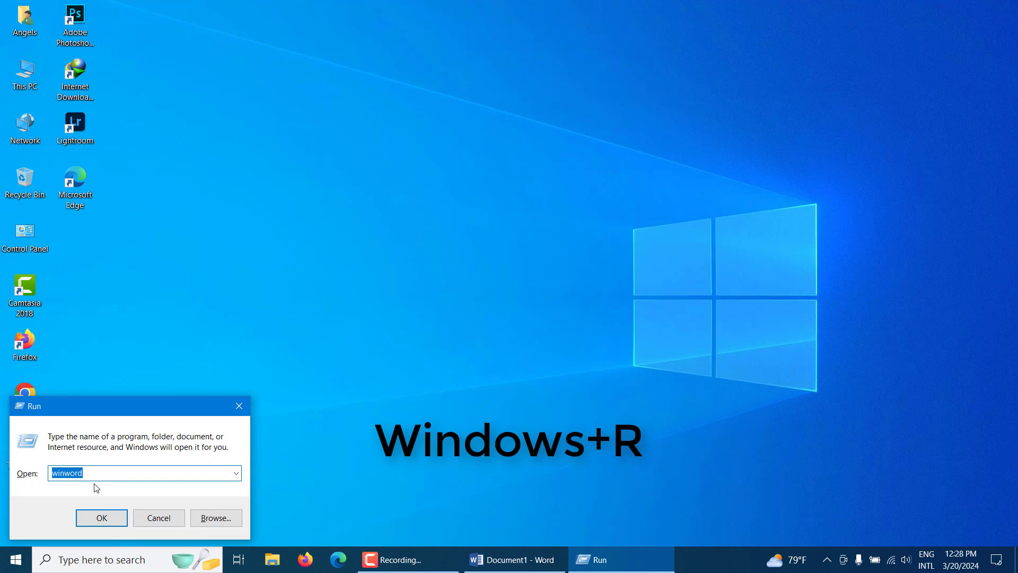
left_click_drag(100, 474, 54, 474)
left_click(91, 520)
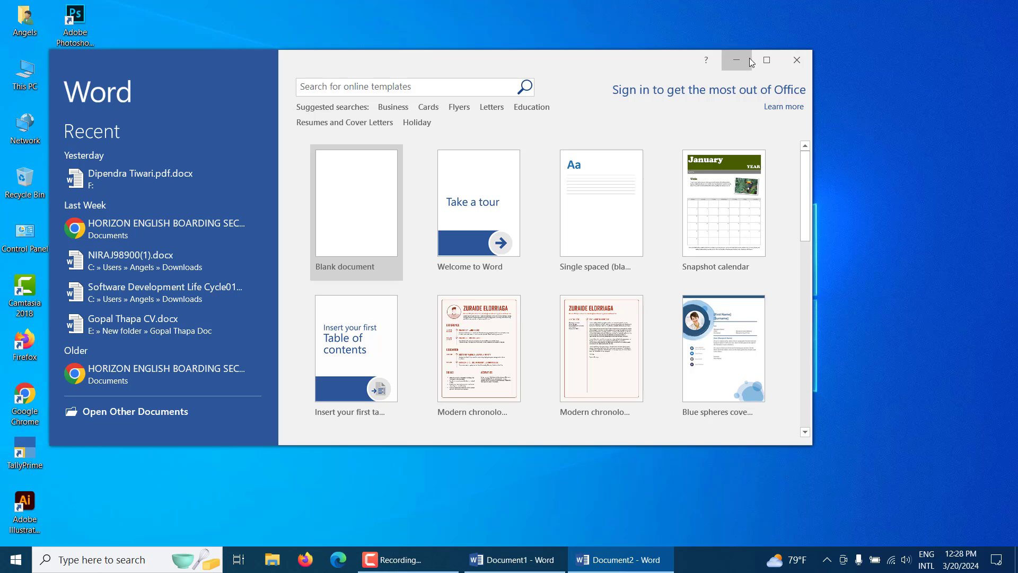
left_click(767, 60)
left_click(296, 180)
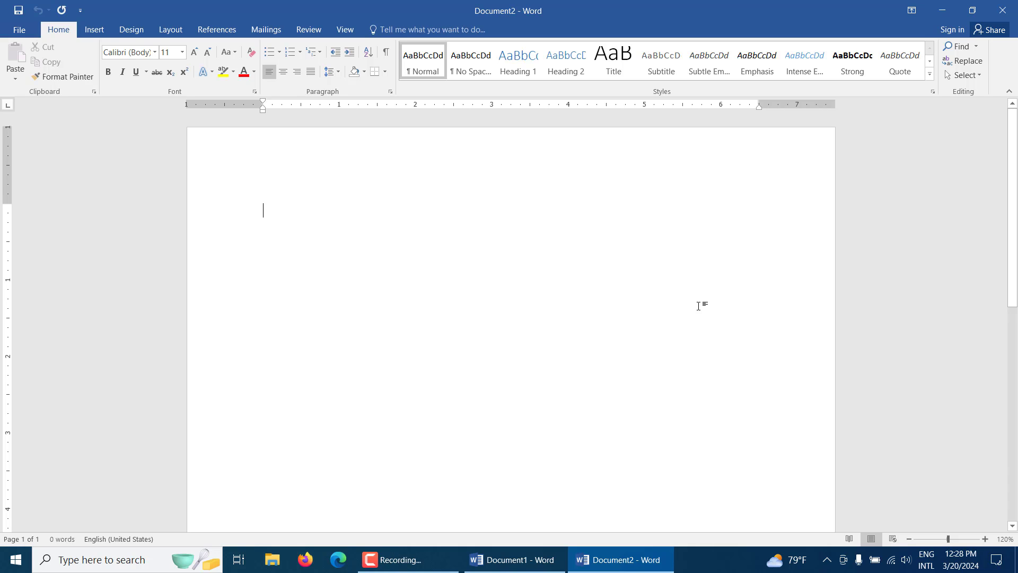
Set the paper size to A4 and the margins to Narrow.
left_click(170, 31)
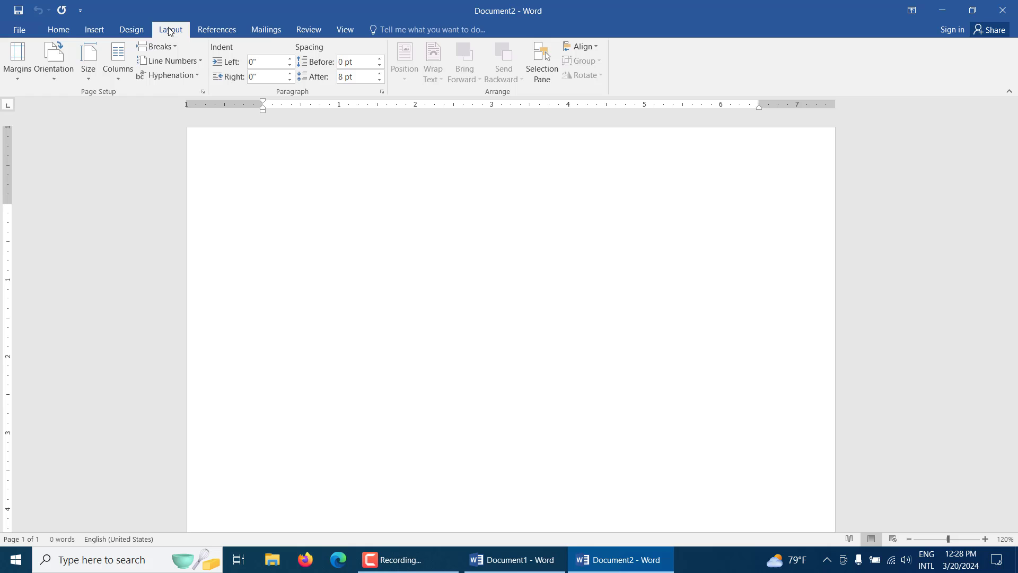
left_click(88, 69)
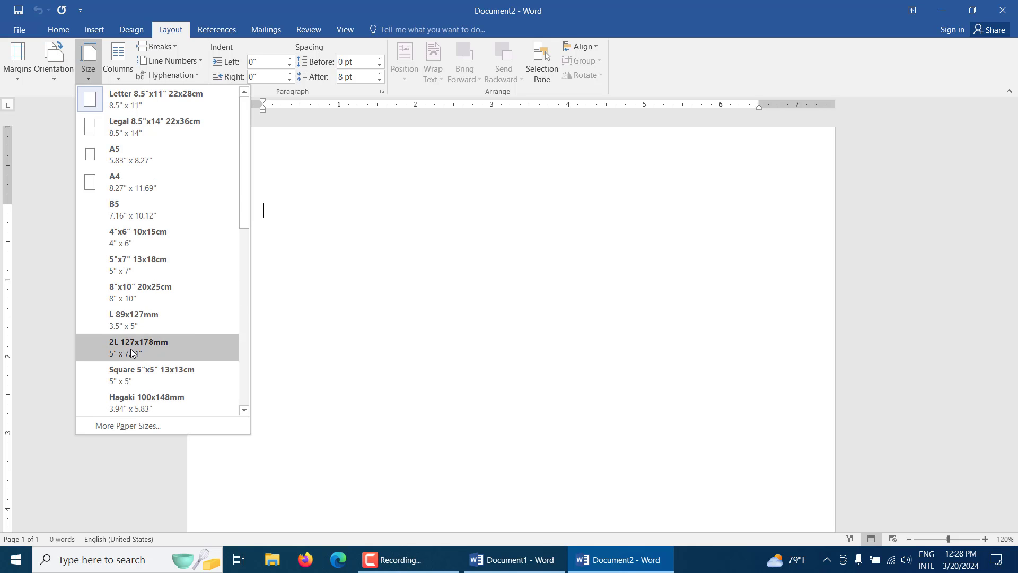
left_click(139, 187)
left_click(27, 74)
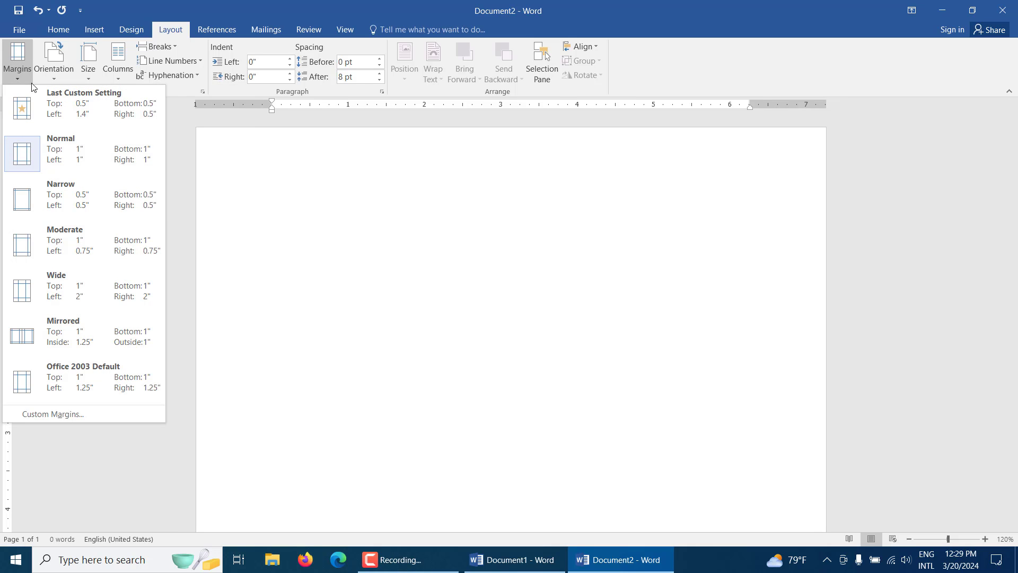
left_click(88, 197)
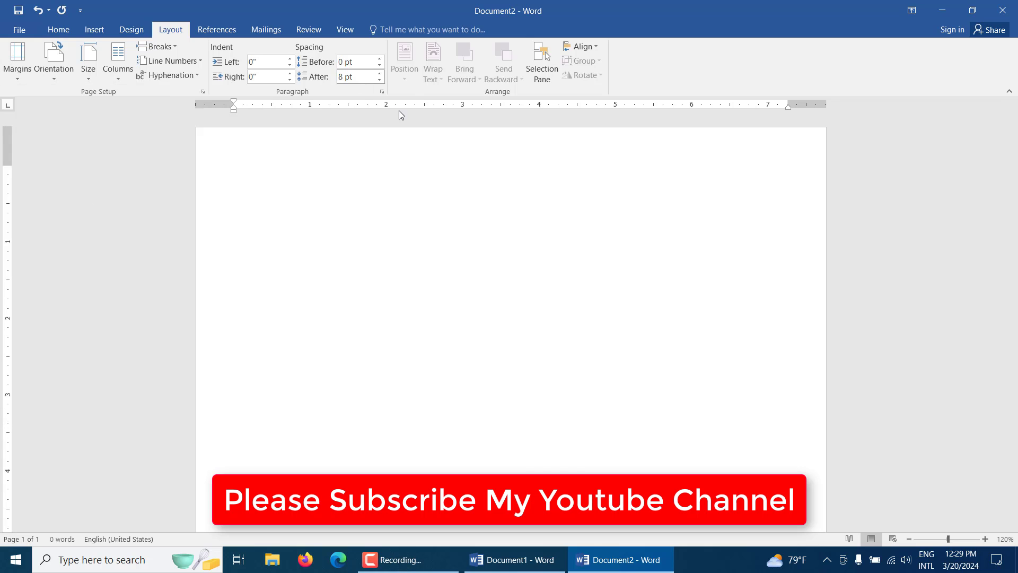
Set paragraph line spacing to Single with 0 pt spacing after.
left_click(382, 92)
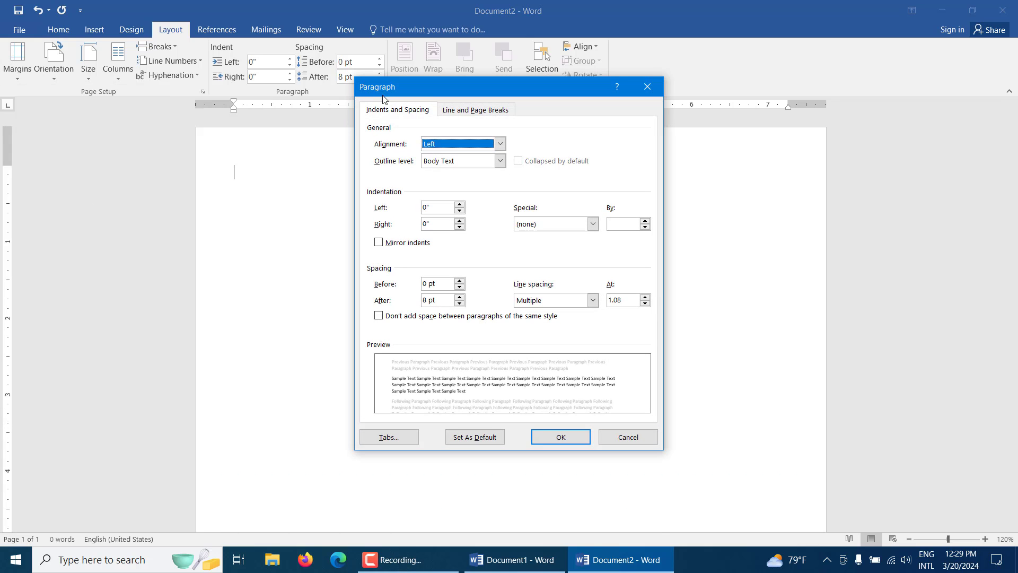
left_click(647, 87)
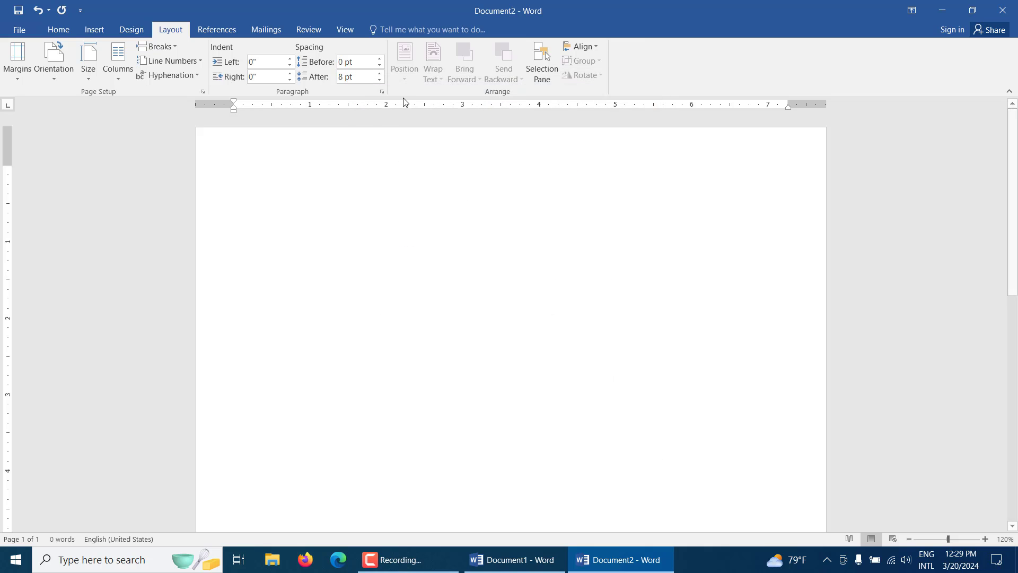
left_click(382, 93)
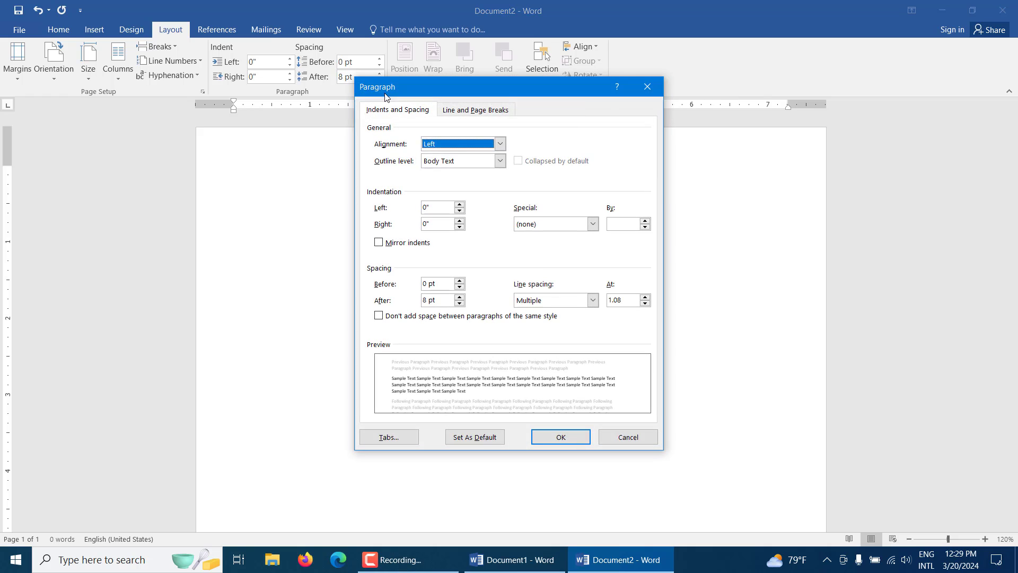
left_click(557, 300)
left_click(558, 317)
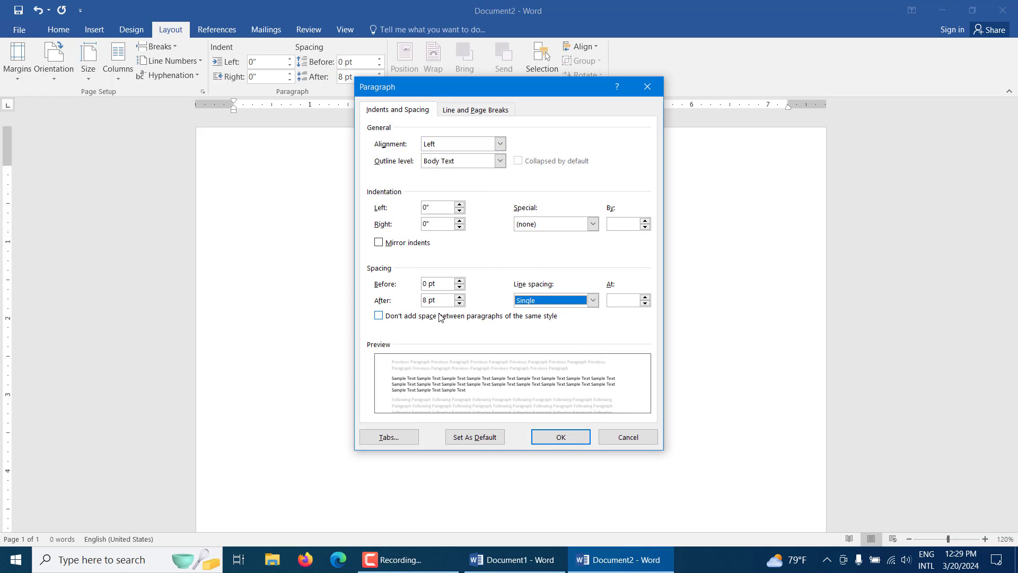
left_click(459, 303)
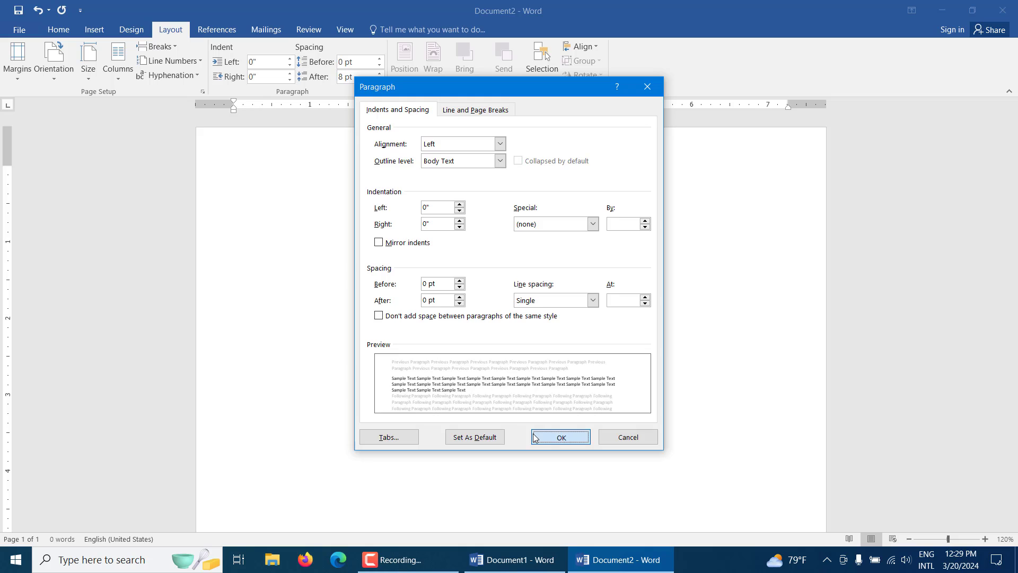
left_click(561, 436)
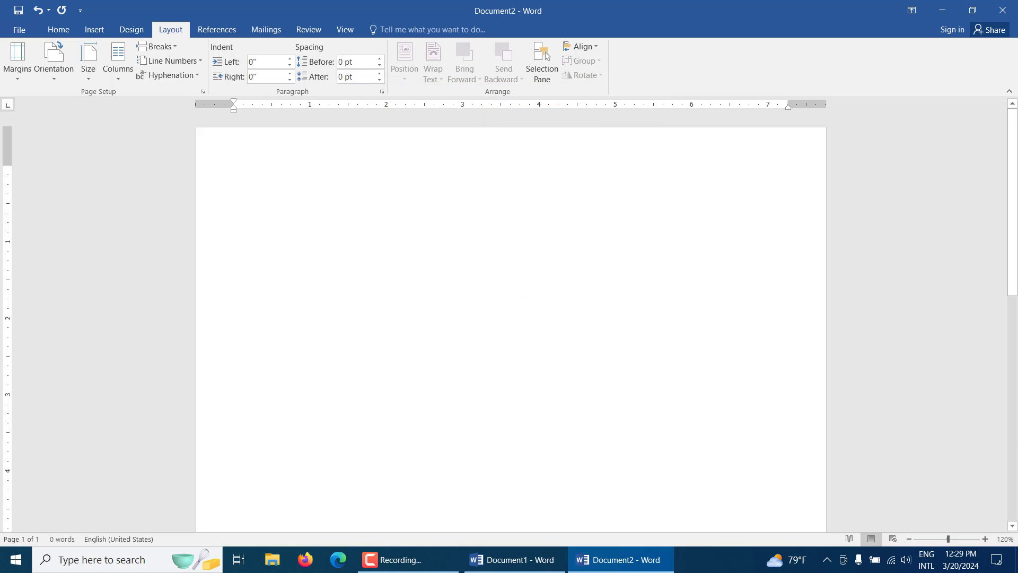
left_click(79, 26)
Draw a rectangle near the page's top-right corner.
left_click(59, 30)
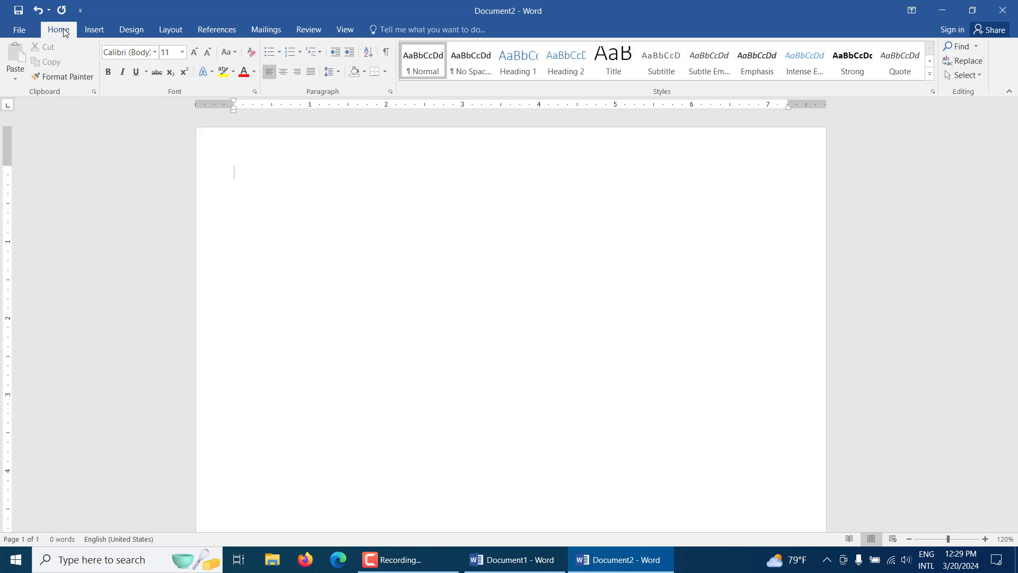
left_click(94, 31)
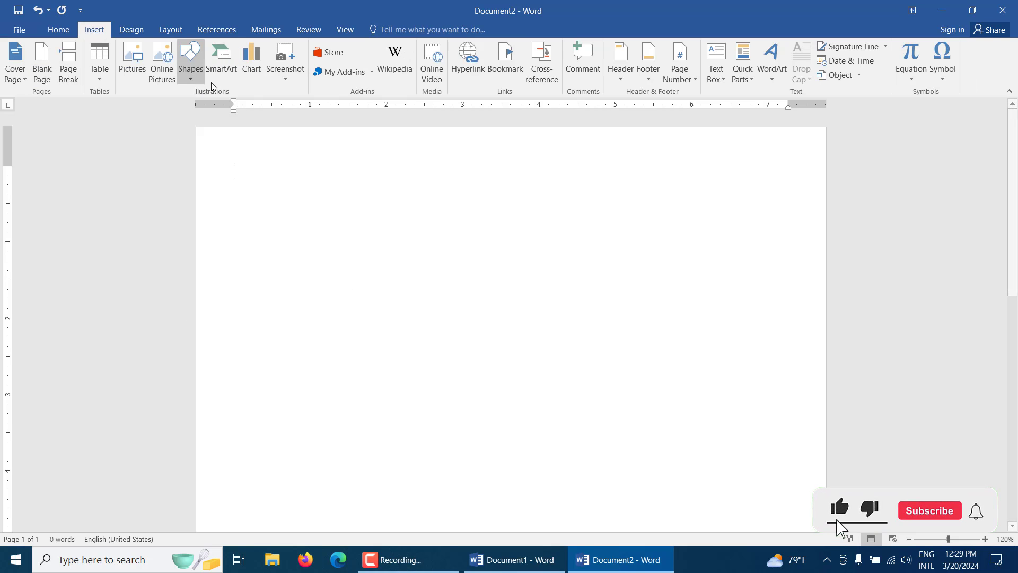
left_click(190, 69)
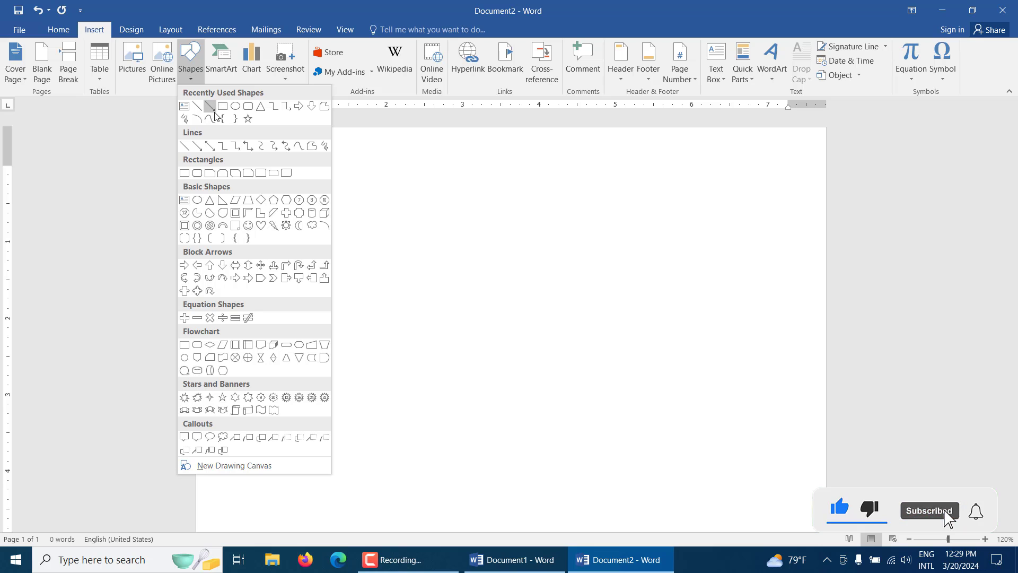
left_click(223, 106)
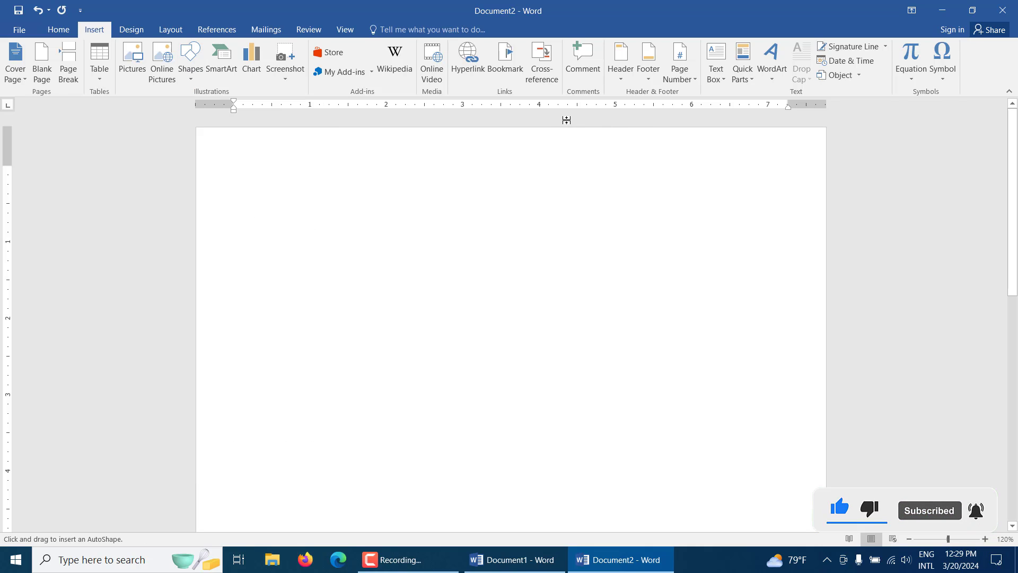
mouse_move(576, 128)
left_mouse_down()
mouse_move(680, 235)
mouse_move(825, 345)
left_mouse_up()
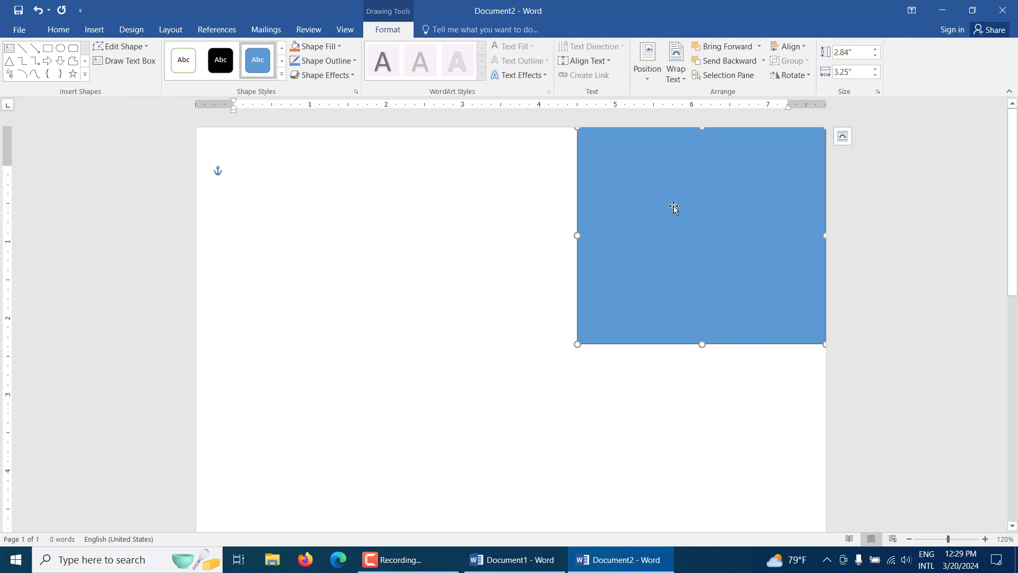
Delete the rectangle's bottom-left edit point to turn it into a triangle.
right_click(673, 243)
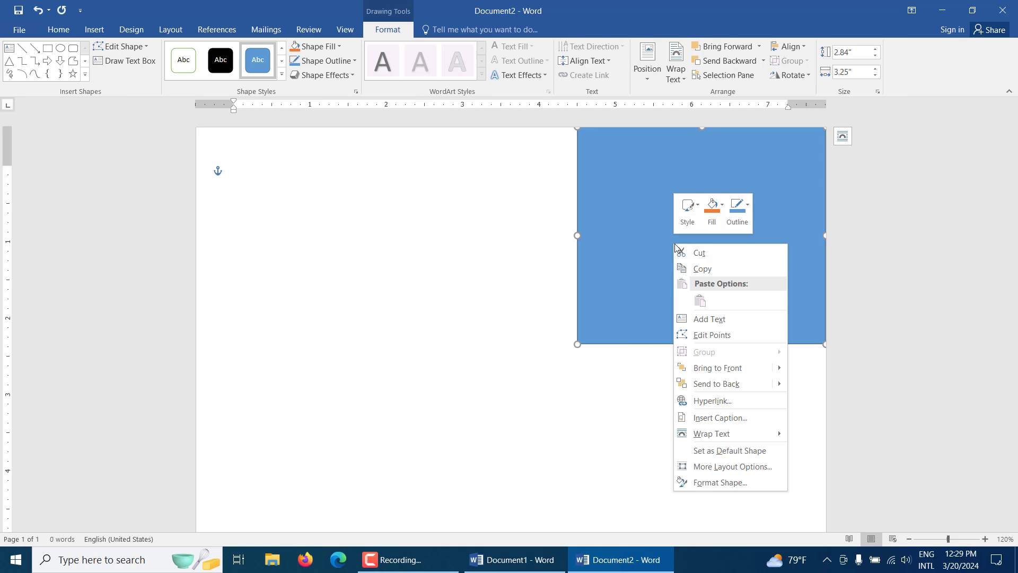
left_click(691, 336)
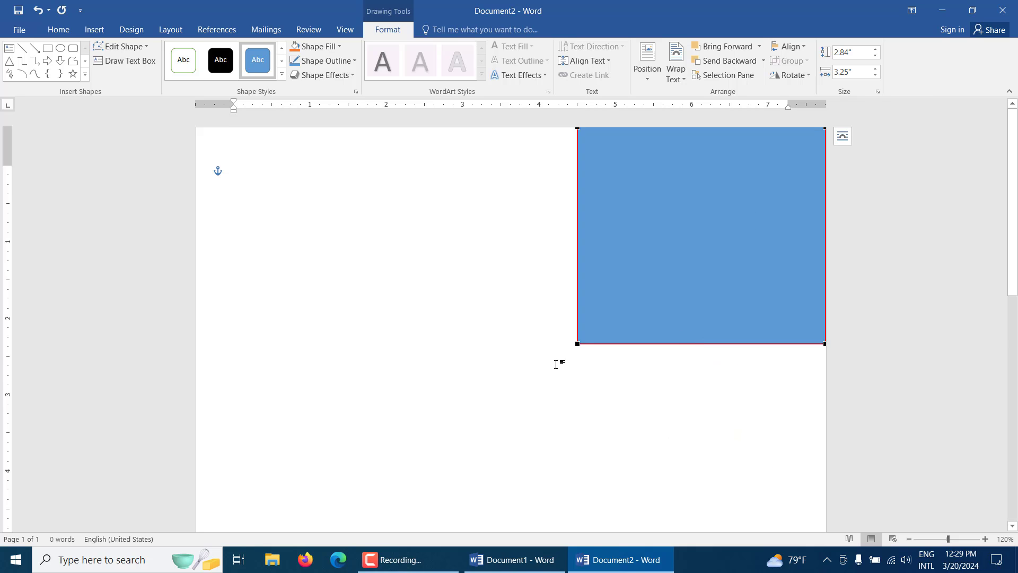
left_click(576, 345)
right_click(577, 344)
left_click(607, 370)
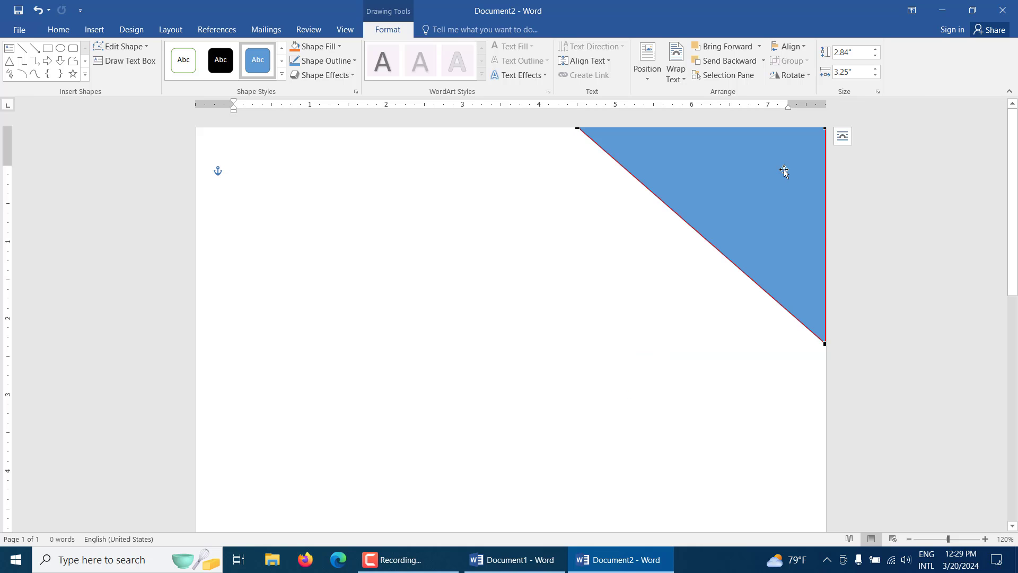
left_click(737, 179)
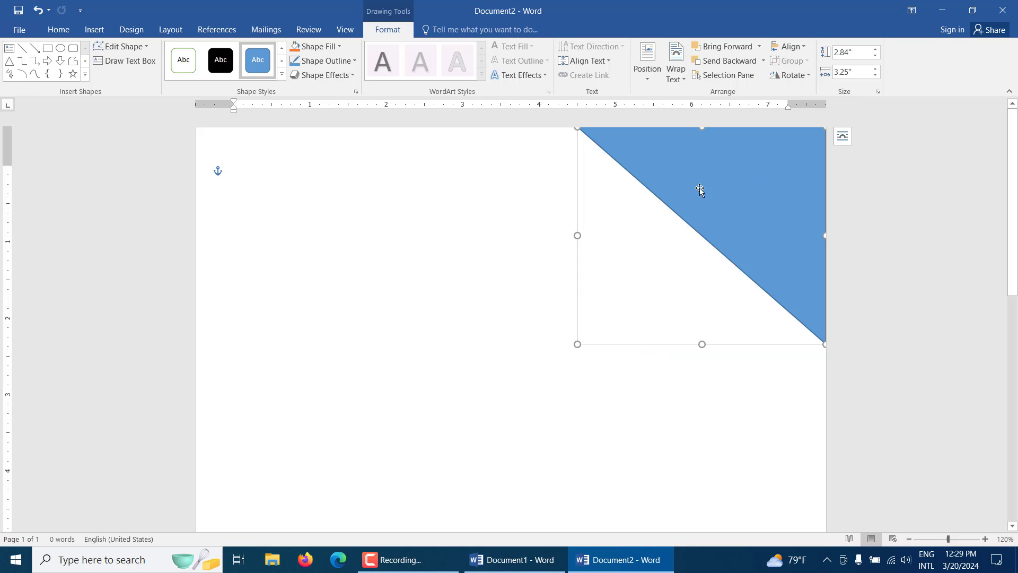
mouse_move(675, 180)
left_mouse_down()
mouse_move(730, 181)
mouse_move(649, 202)
left_mouse_up()
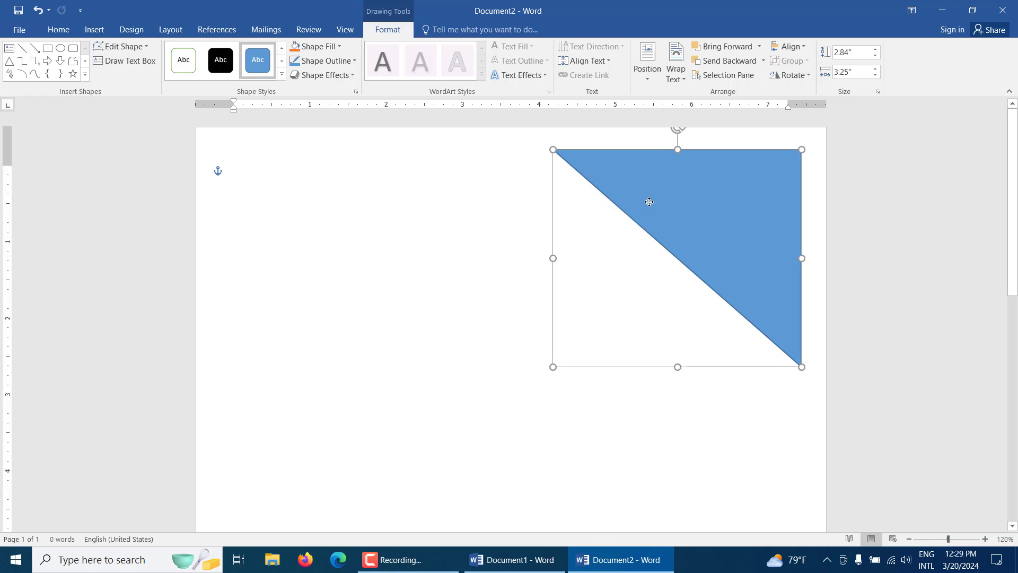
Delete the triangle's top-left point and move it flush into the top-right corner.
right_click(588, 165)
left_click(626, 257)
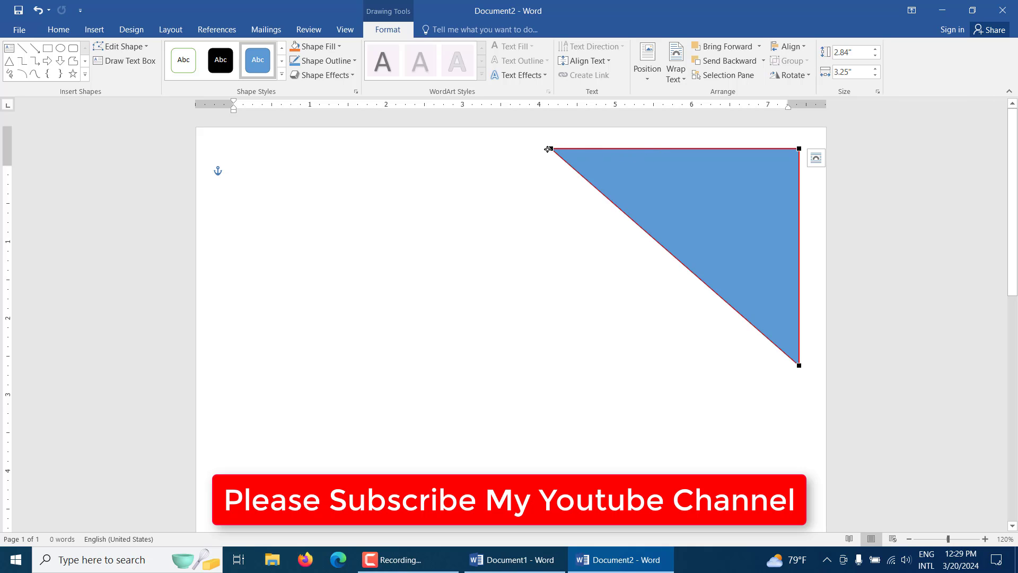
right_click(645, 148)
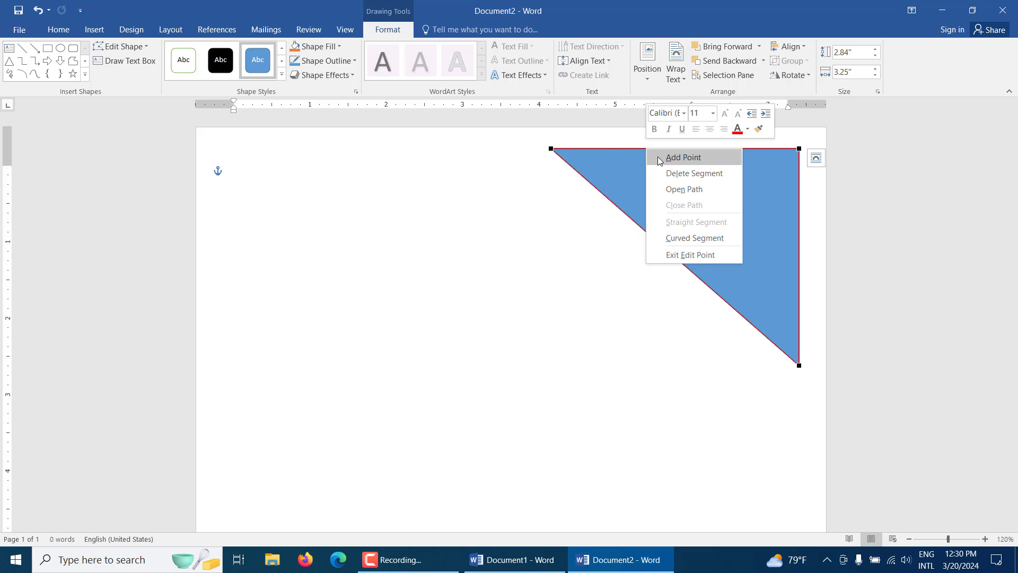
left_click(661, 158)
left_click(551, 149)
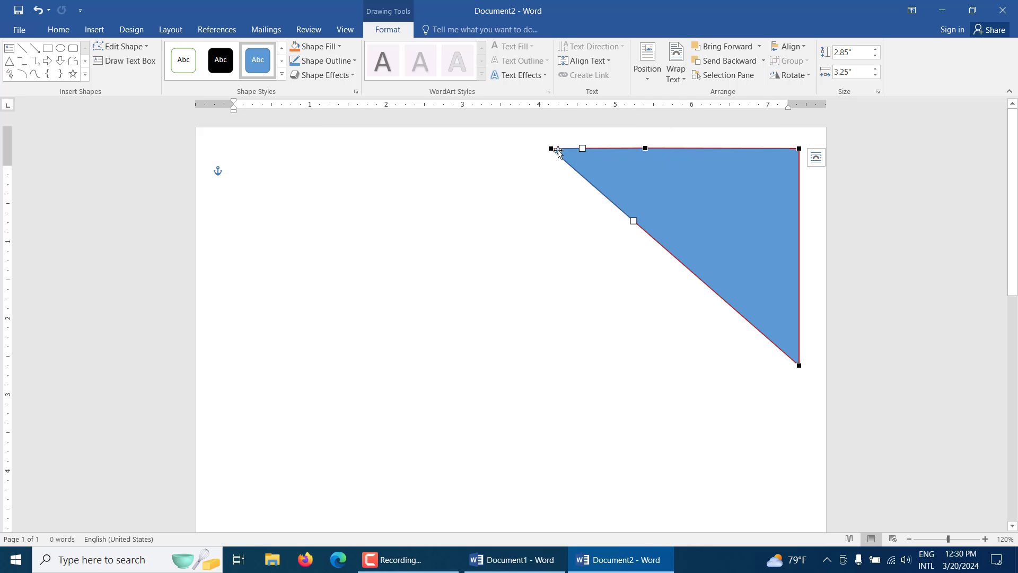
right_click(551, 149)
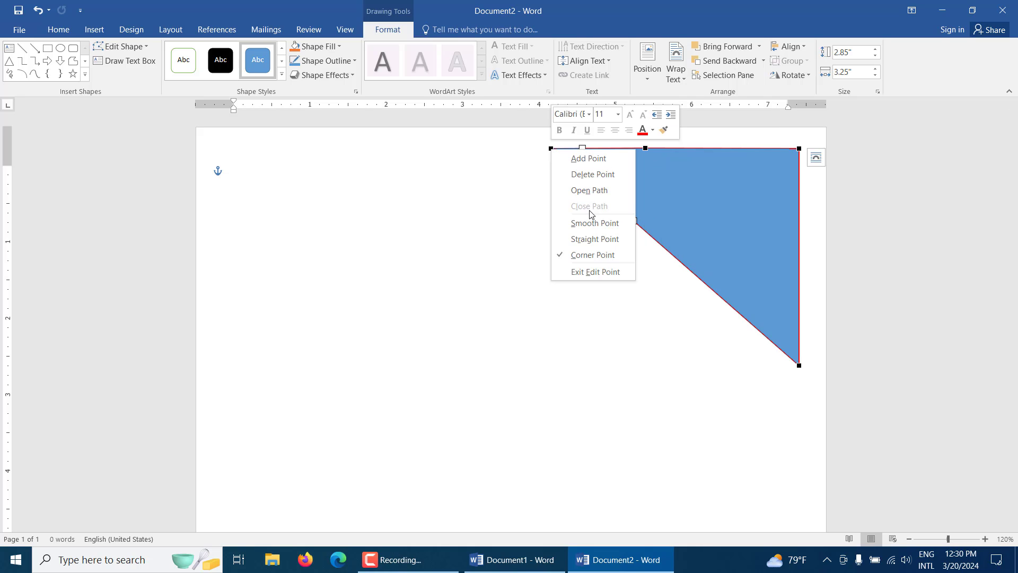
left_click(588, 181)
left_click_drag(709, 186, 754, 165)
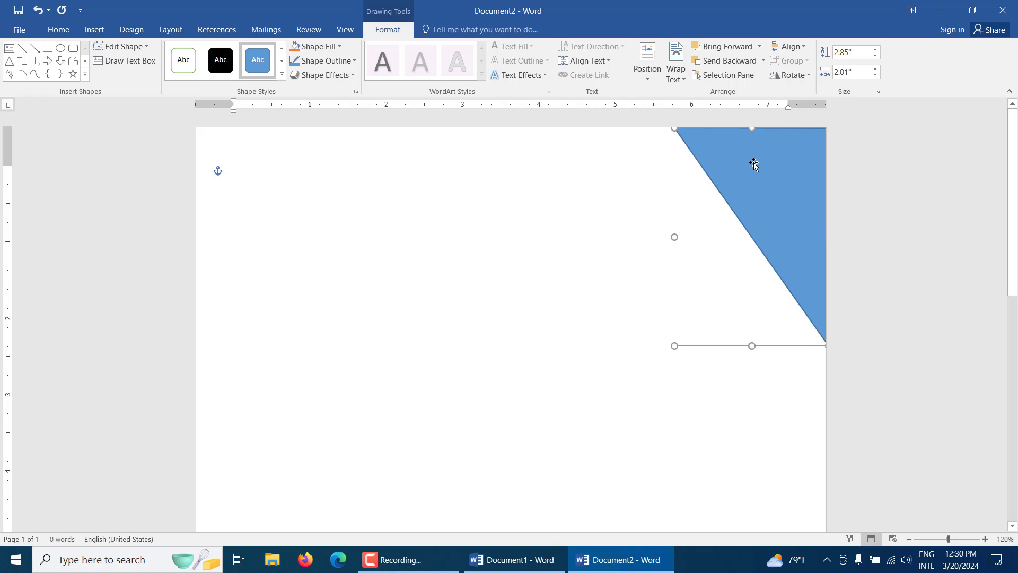
left_click_drag(754, 165, 755, 164)
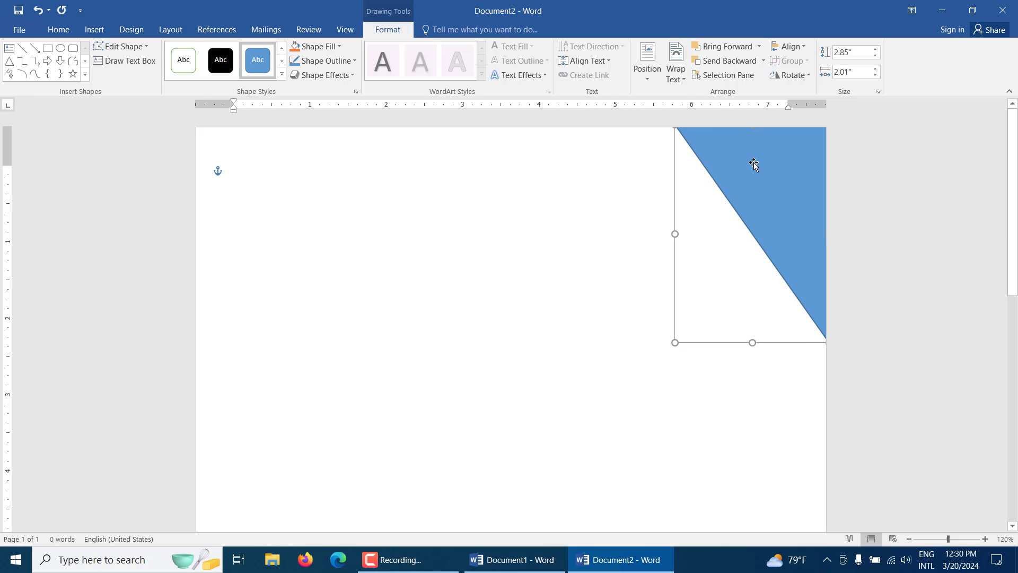
left_click(568, 270)
left_click(732, 185)
left_click(508, 256)
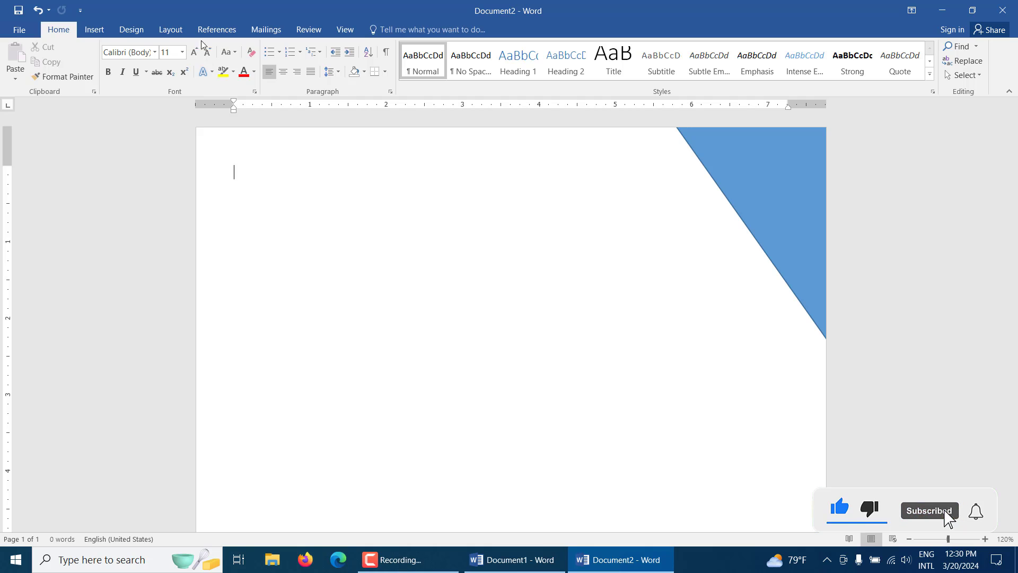
Switch the page orientation to Landscape.
left_click(170, 27)
left_click(56, 74)
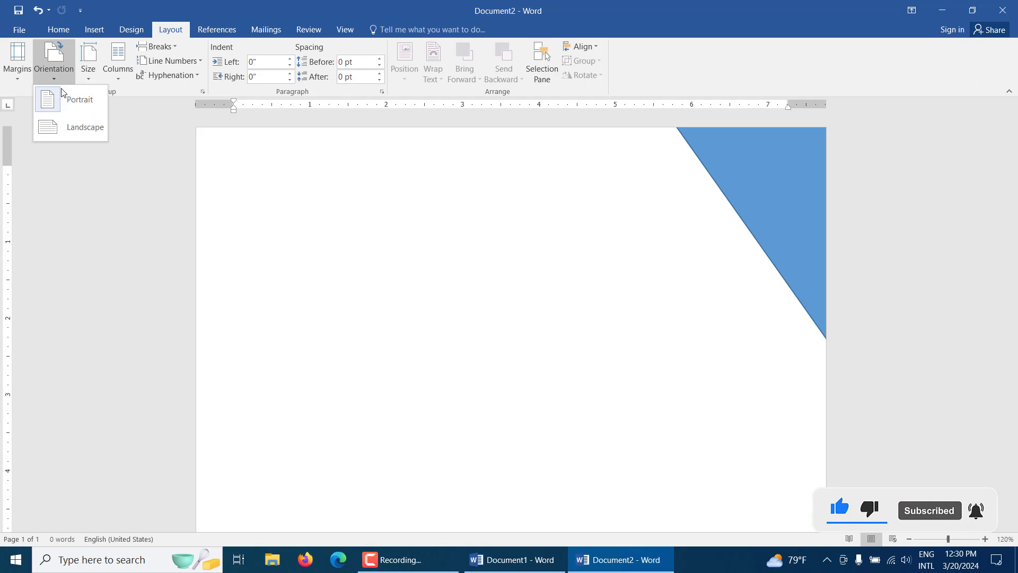
left_click(68, 121)
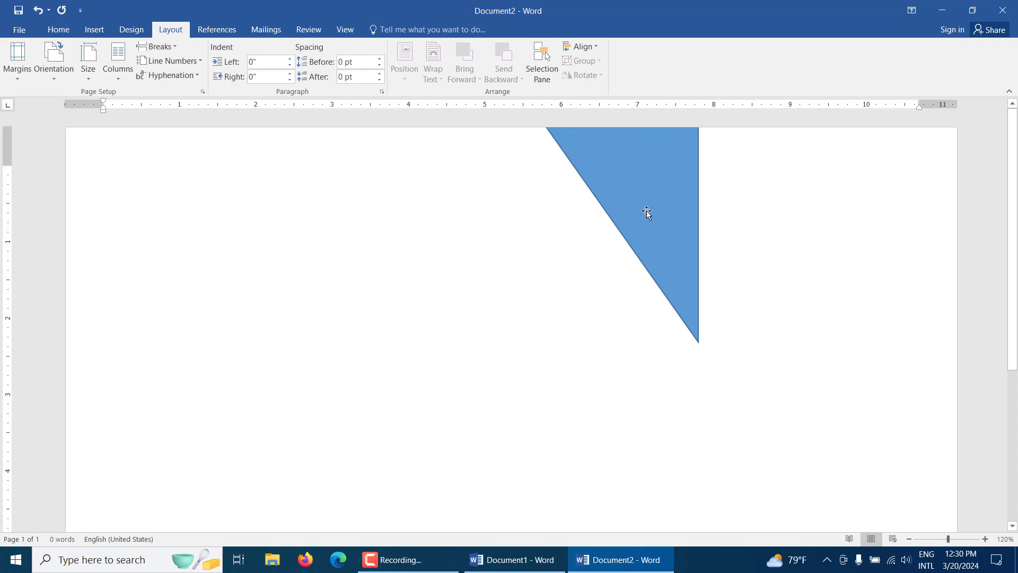
Move and enlarge the triangle so it fills the top-right corner.
left_click(775, 218)
left_click_drag(775, 218, 912, 196)
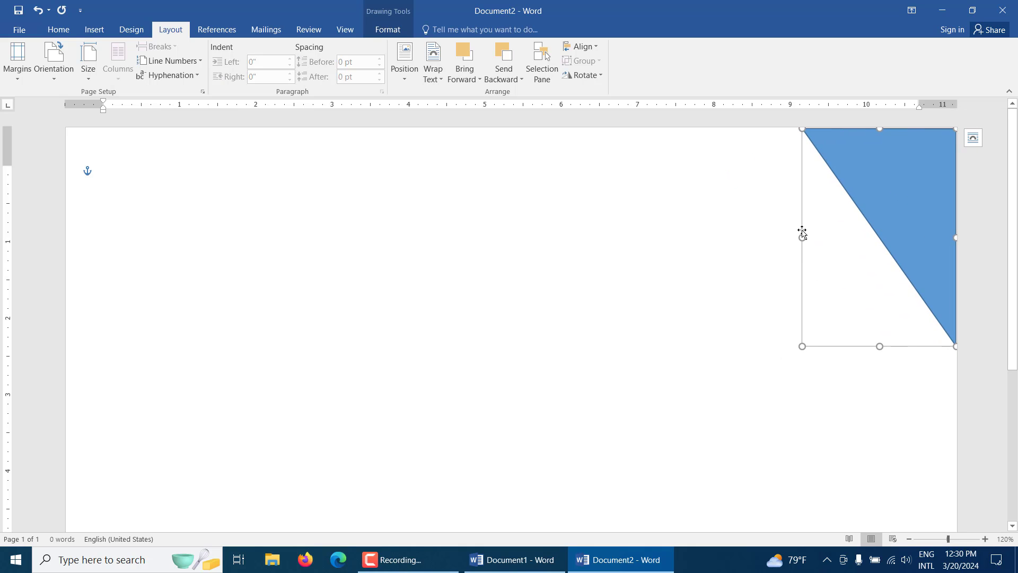
left_click_drag(783, 356, 762, 389)
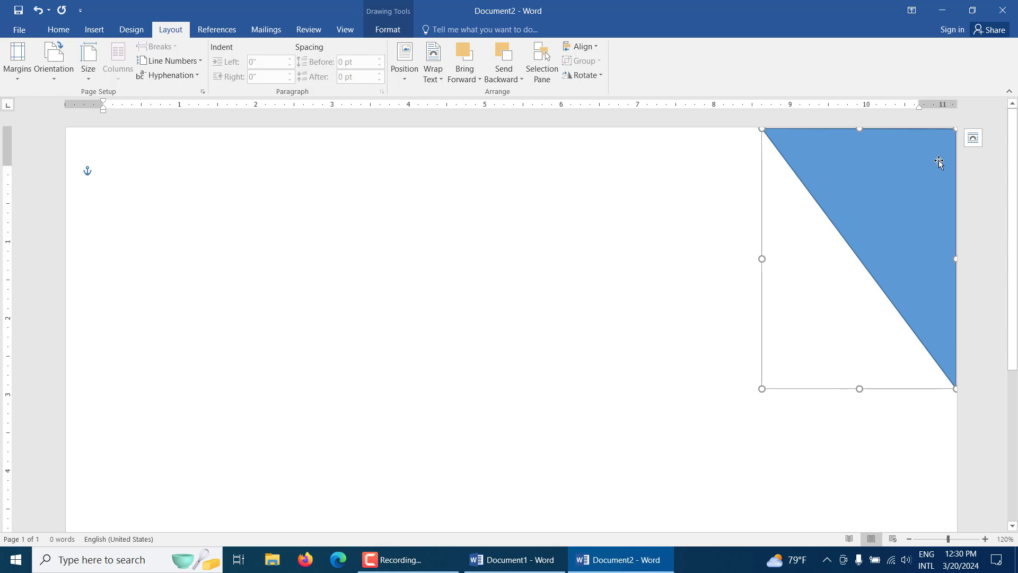
key("Up")
key("Right")
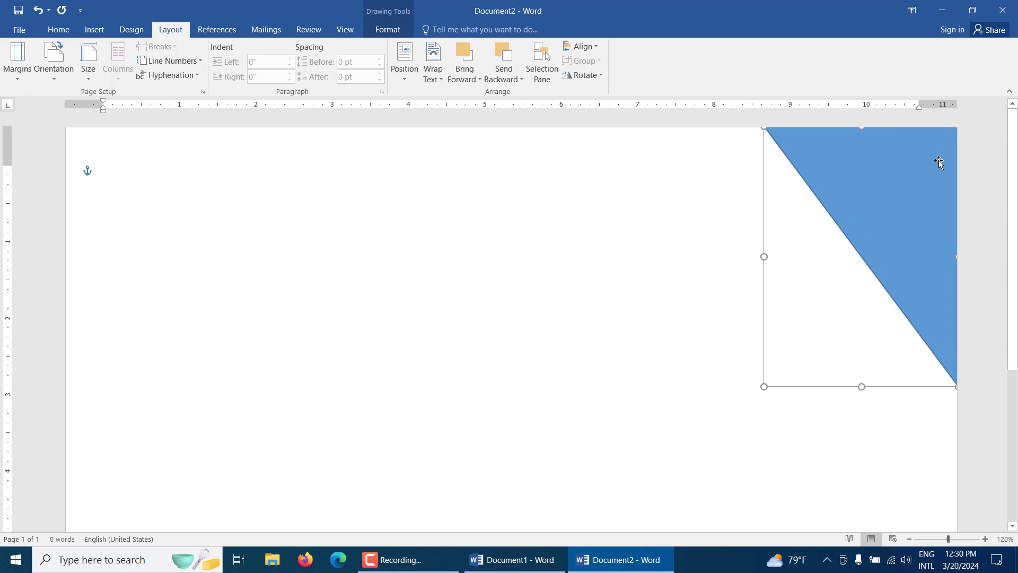
key("Up")
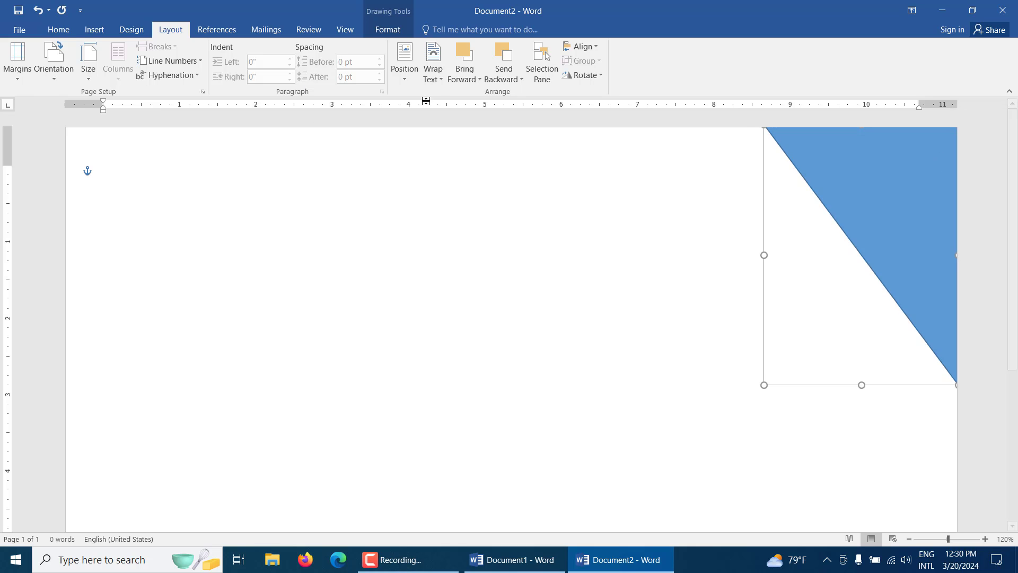
Fill the triangle dark red and remove its outline.
left_click(386, 29)
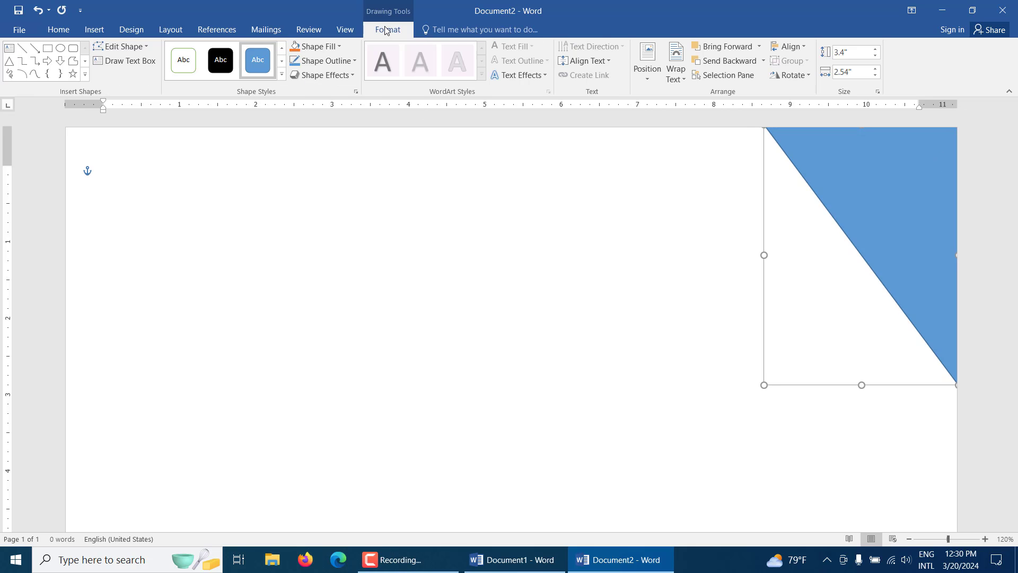
left_click(319, 46)
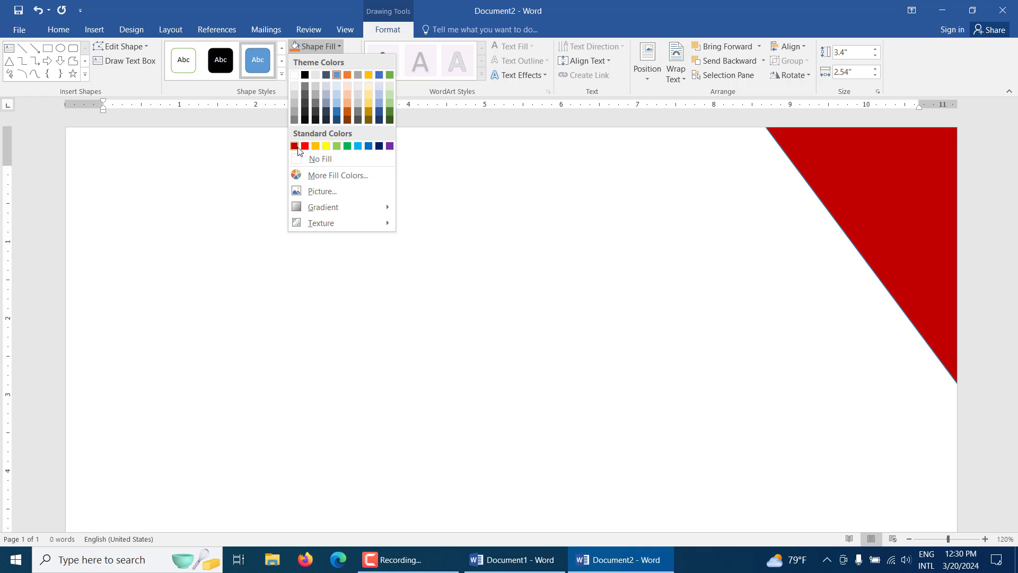
left_click(295, 146)
left_click(327, 64)
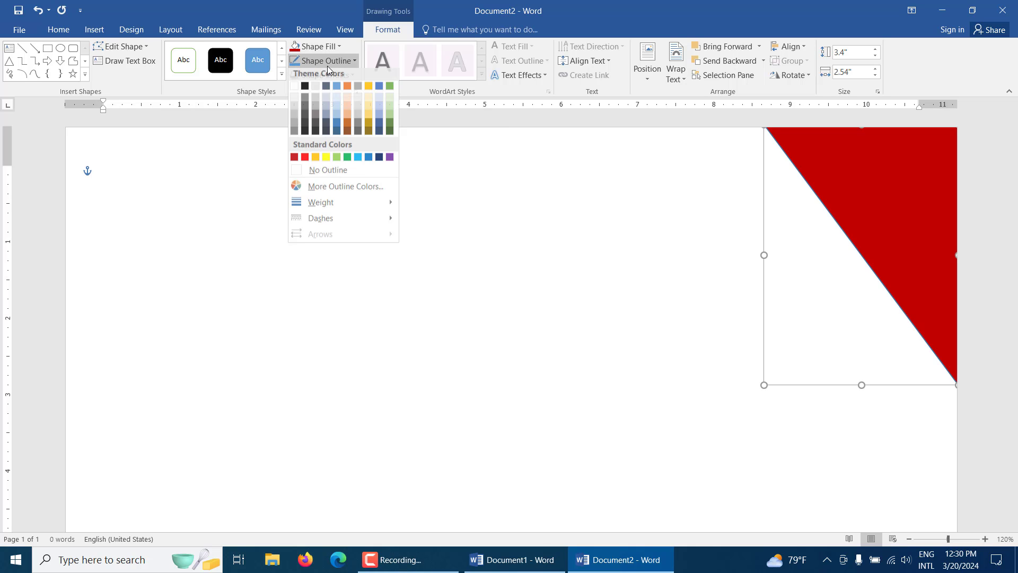
left_click(350, 176)
left_click(609, 312)
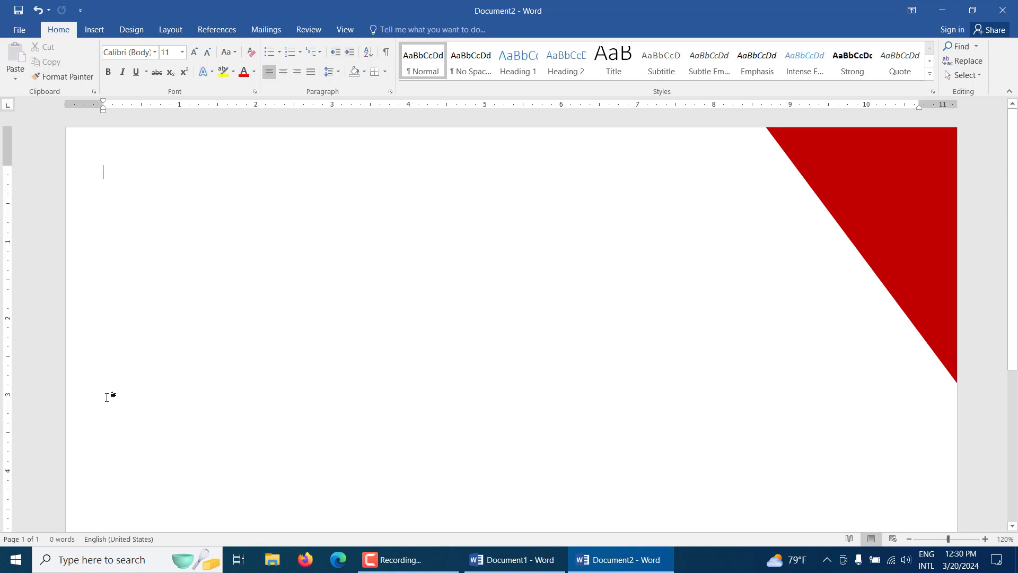
Draw a tall rectangle and rotate it about 40° along the red triangle's diagonal.
left_click(95, 30)
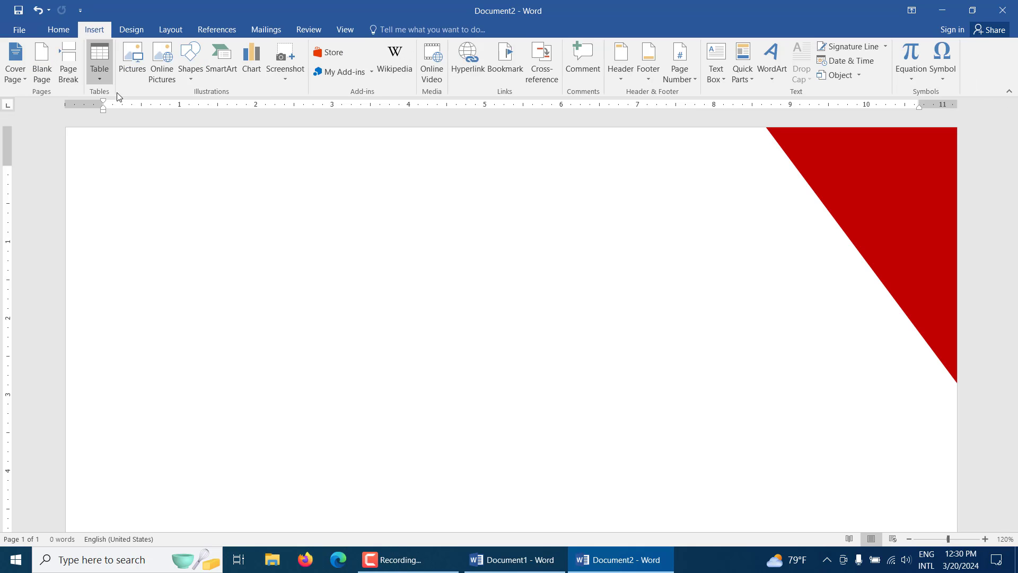
left_click(190, 78)
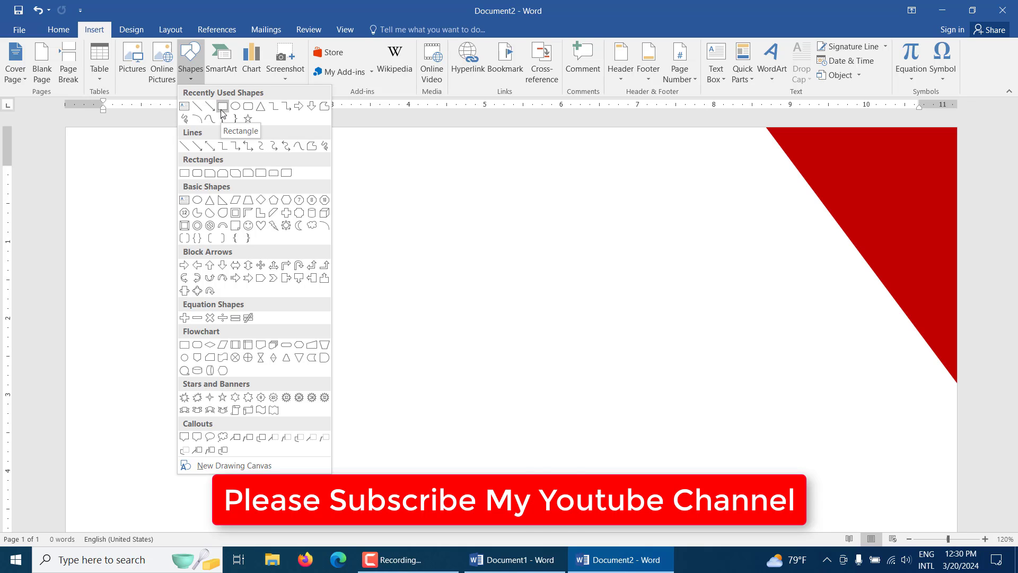
left_click(223, 108)
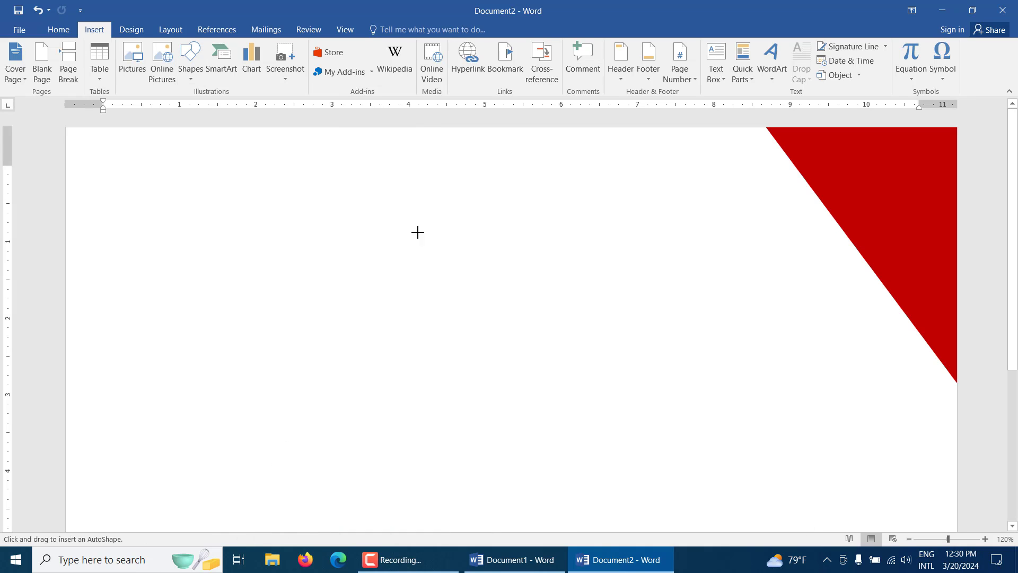
left_click_drag(411, 219, 466, 470)
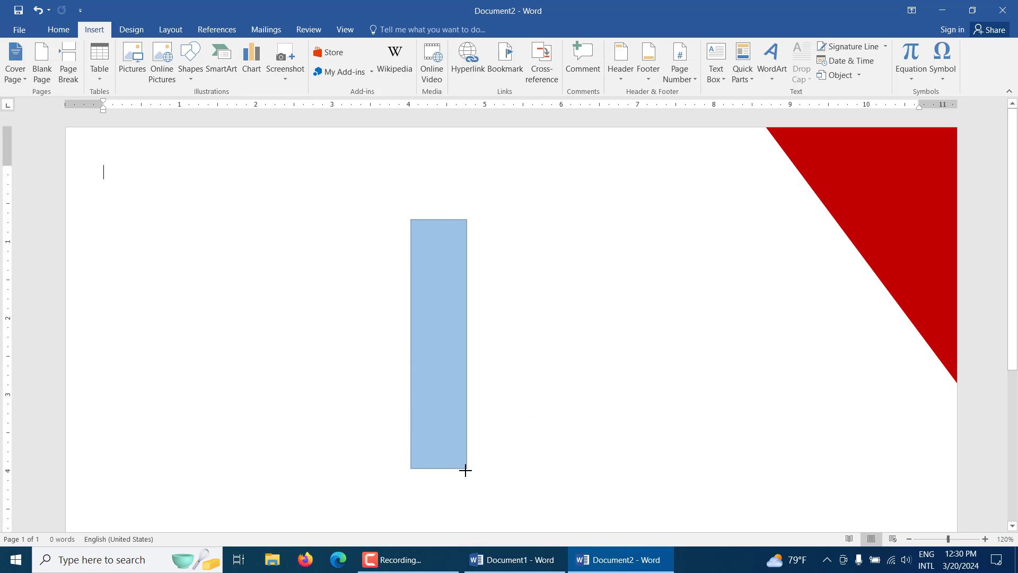
mouse_move(445, 429)
left_mouse_down()
mouse_move(811, 394)
mouse_move(813, 381)
left_mouse_up()
left_click_drag(802, 163, 706, 203)
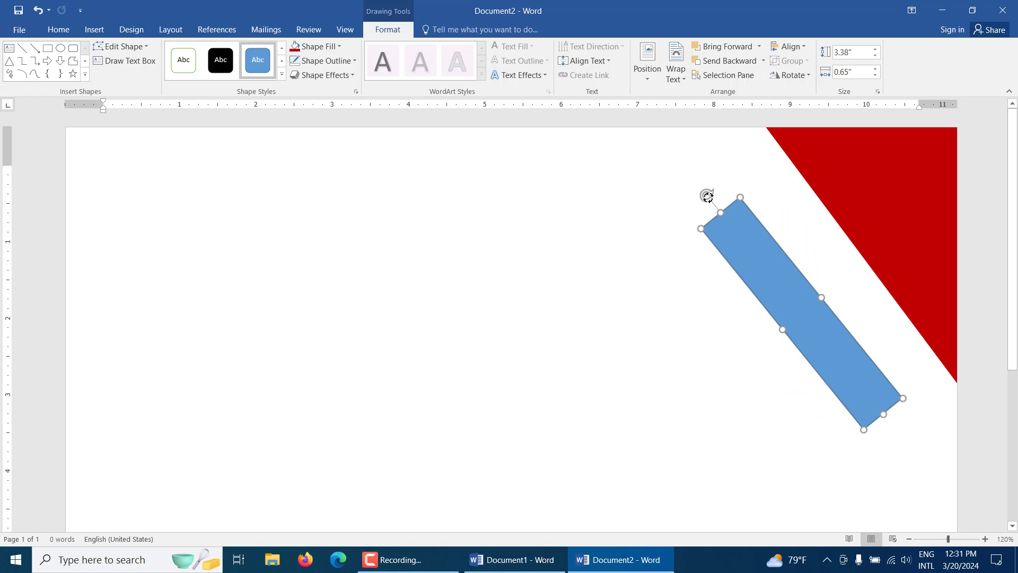
left_click_drag(706, 203, 711, 192)
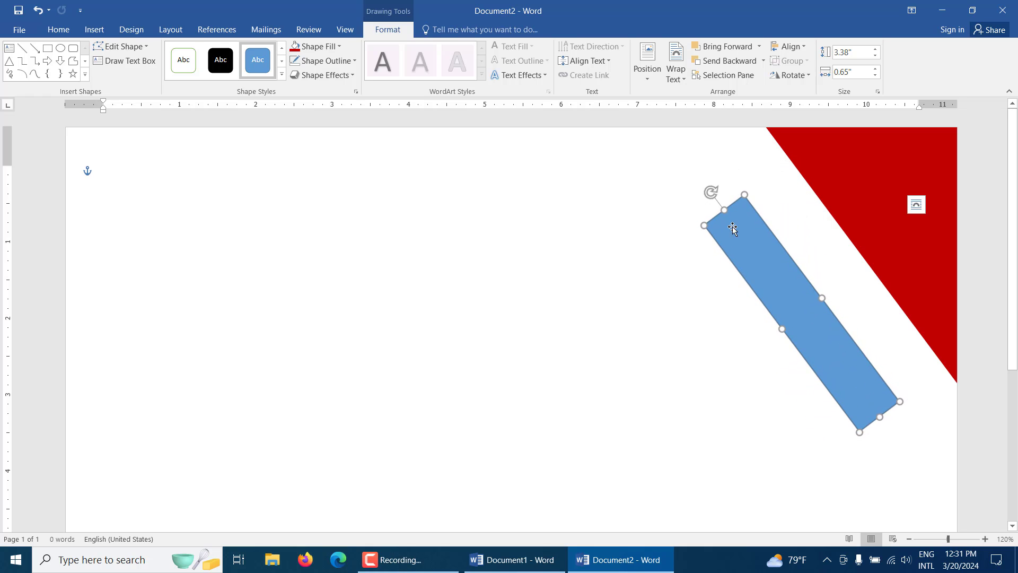
left_click(727, 313)
Drag the blue strip onto the triangle's diagonal edge and nudge it with arrow keys.
mouse_move(833, 345)
left_mouse_down()
mouse_move(952, 356)
mouse_move(933, 371)
left_mouse_up()
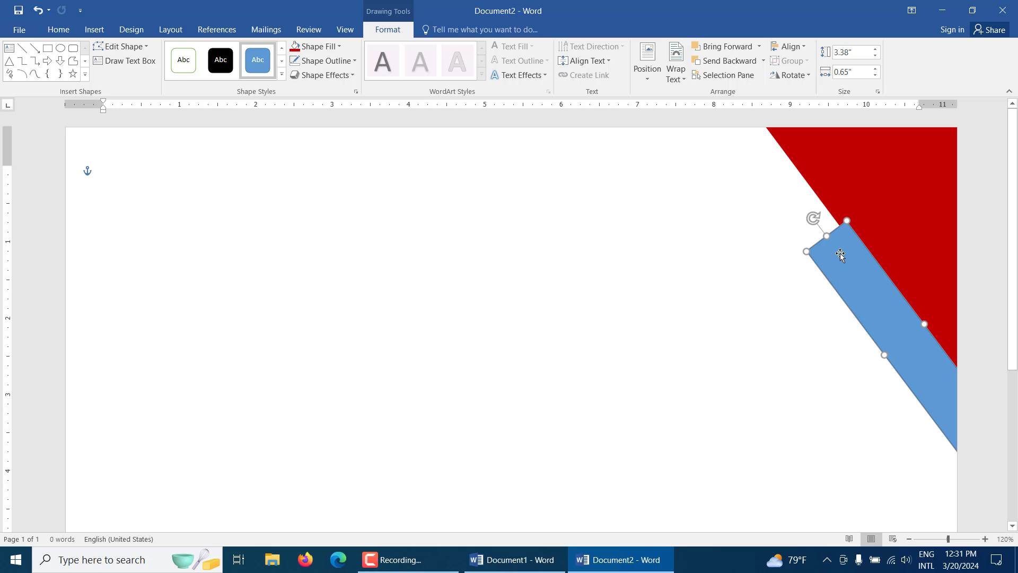
key("Left")
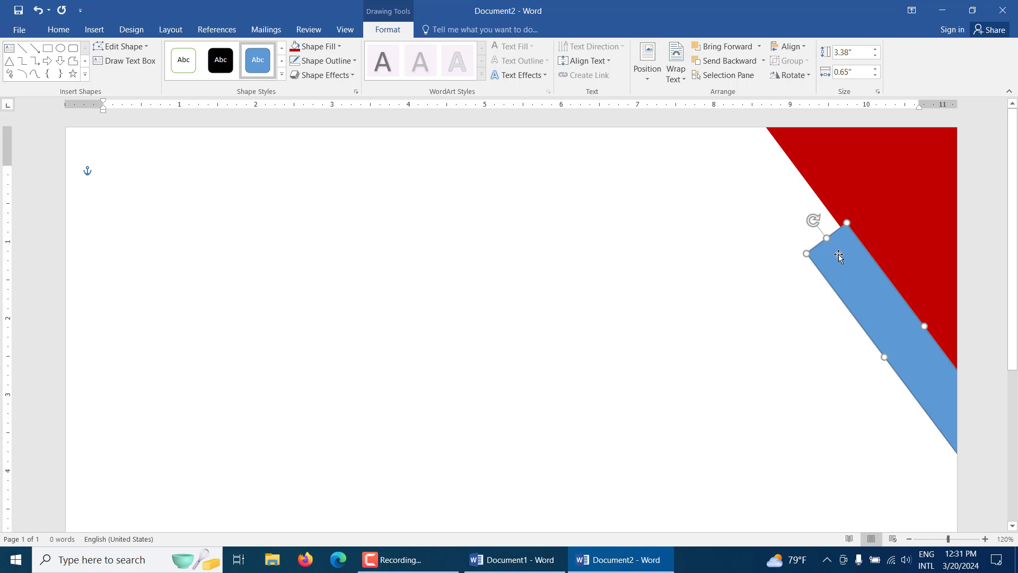
key("Down")
key("Left")
key("Left")
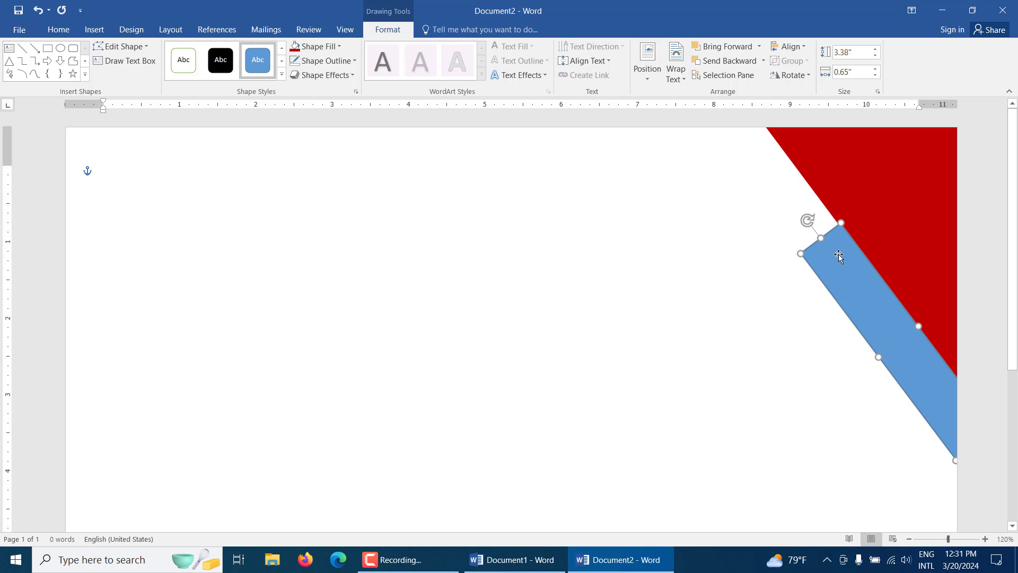
key("Up")
key("Down")
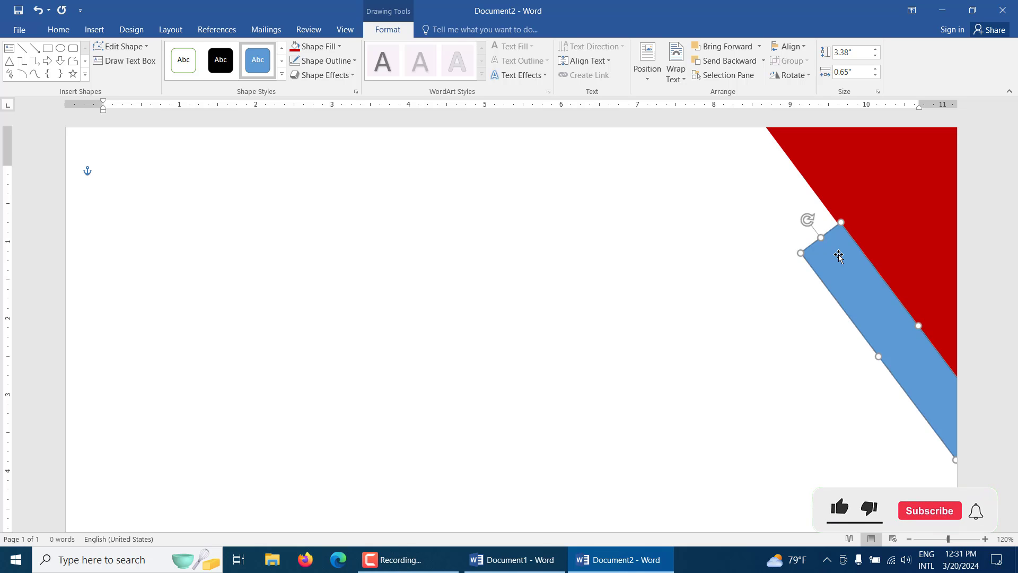
Scroll around the page to check the strip's fit against the triangle edge.
scroll(947, 231, "up", 2, "ctrl")
scroll(947, 232, "up", 1, "ctrl")
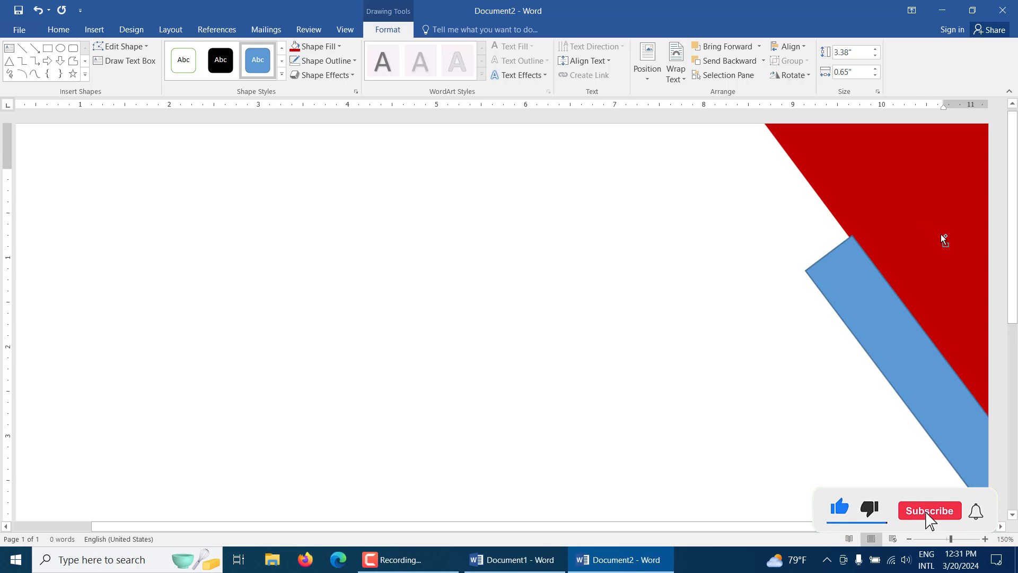
scroll(941, 234, "up", 1, "ctrl")
left_click_drag(743, 528, 765, 527)
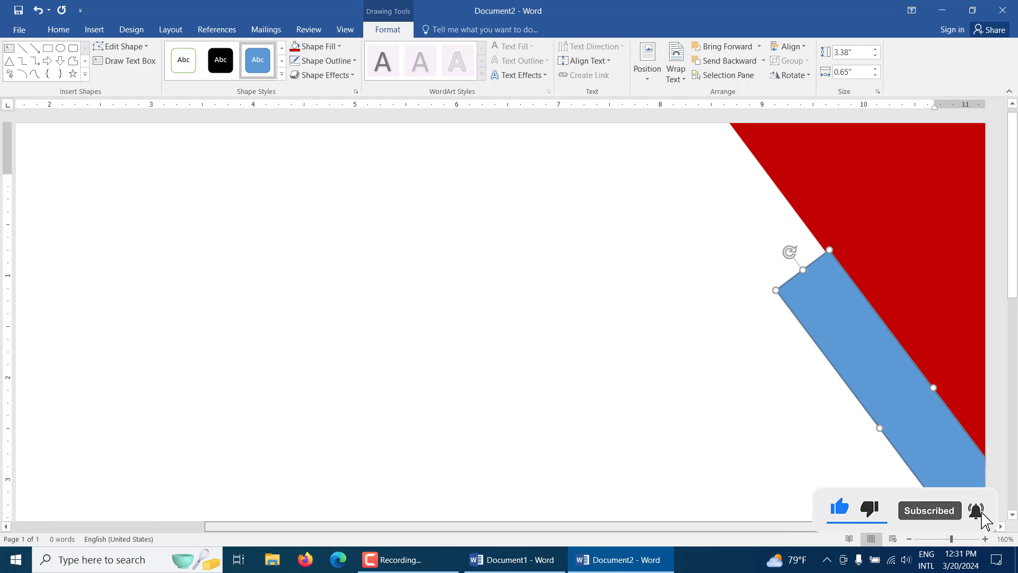
scroll(856, 295, "up", 4, "ctrl")
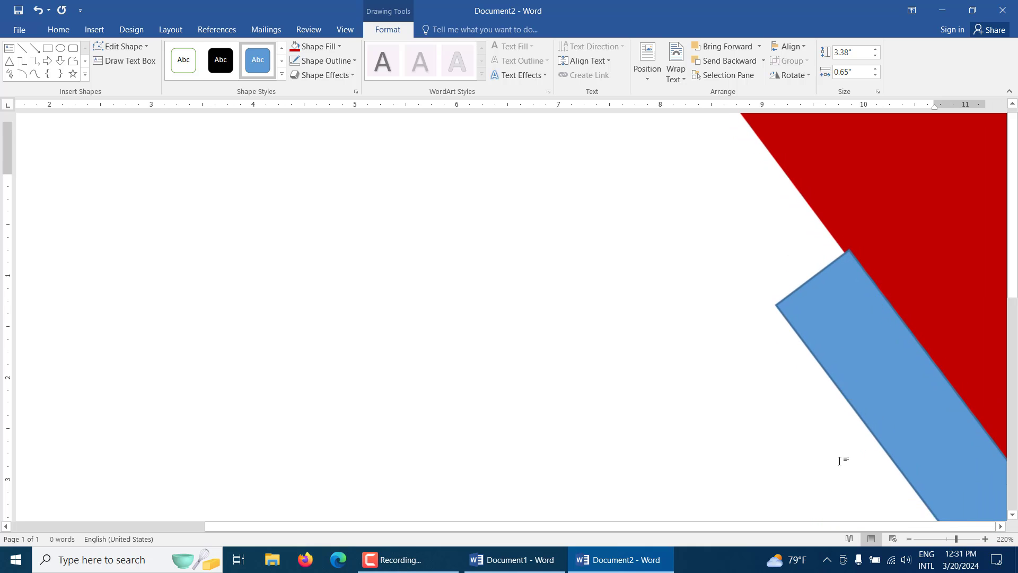
scroll(841, 454, "up", 2, "ctrl")
left_click_drag(768, 526, 879, 522)
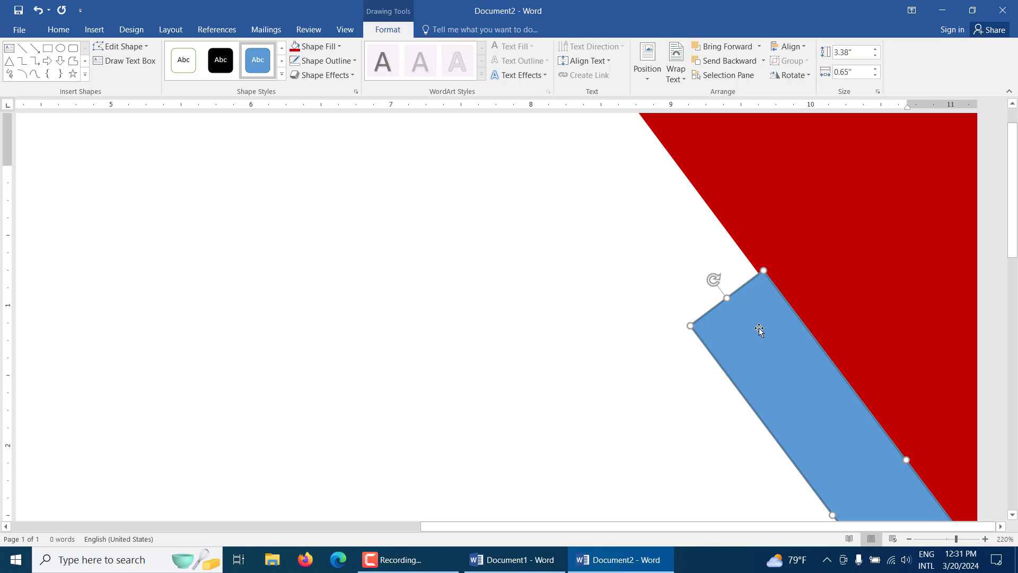
left_click(482, 316)
scroll(864, 364, "down", 7, "ctrl")
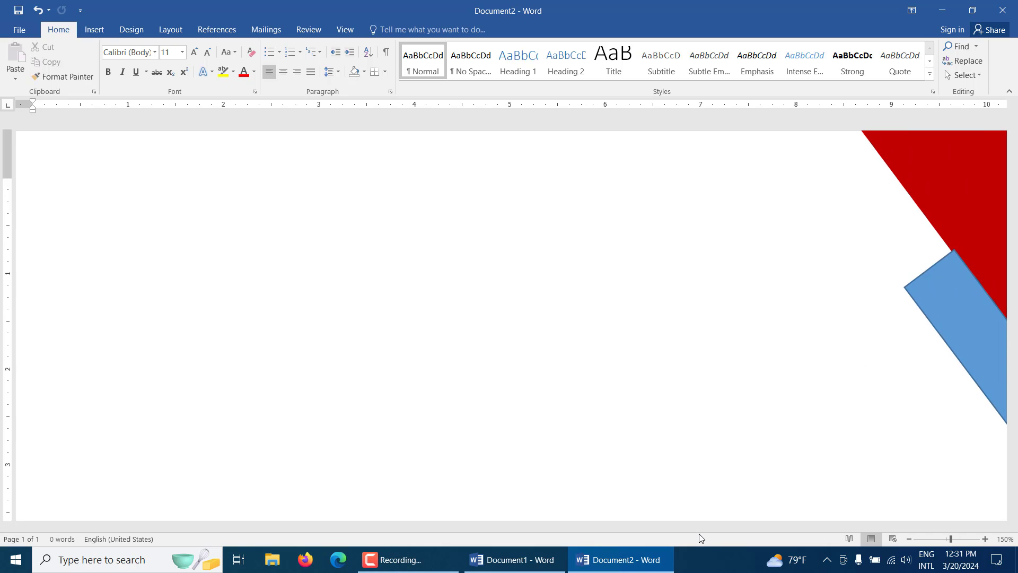
Bring the red corner triangle in front of the blue band.
mouse_move(699, 526)
left_mouse_down()
mouse_move(838, 526)
mouse_move(935, 460)
left_mouse_up()
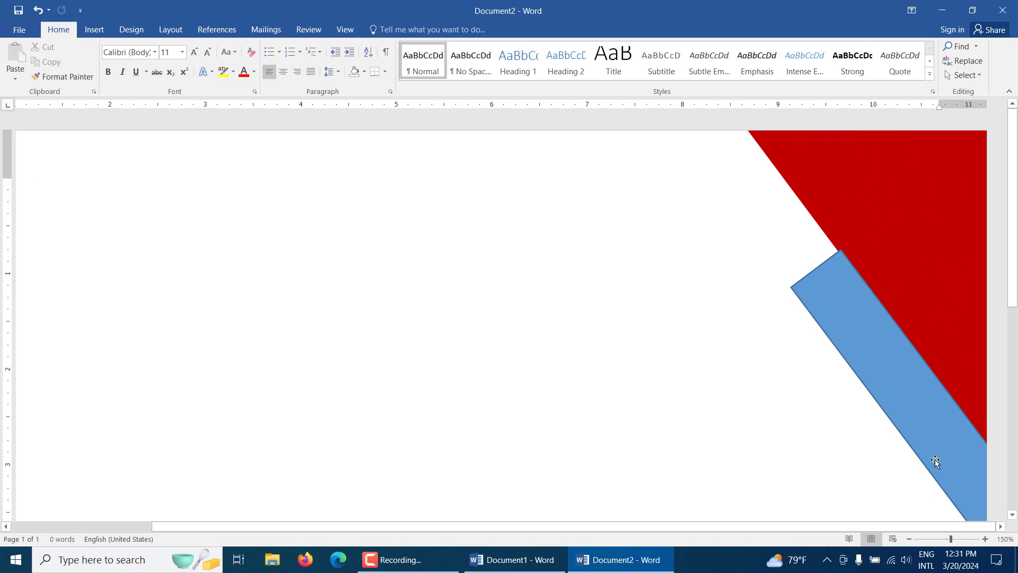
left_click(890, 373)
left_click(879, 229)
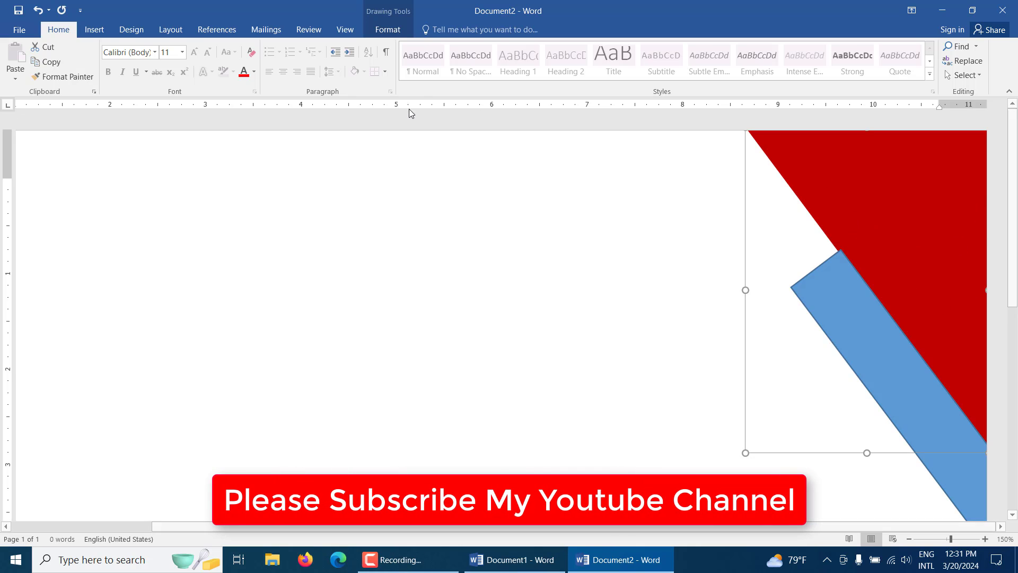
left_click(387, 29)
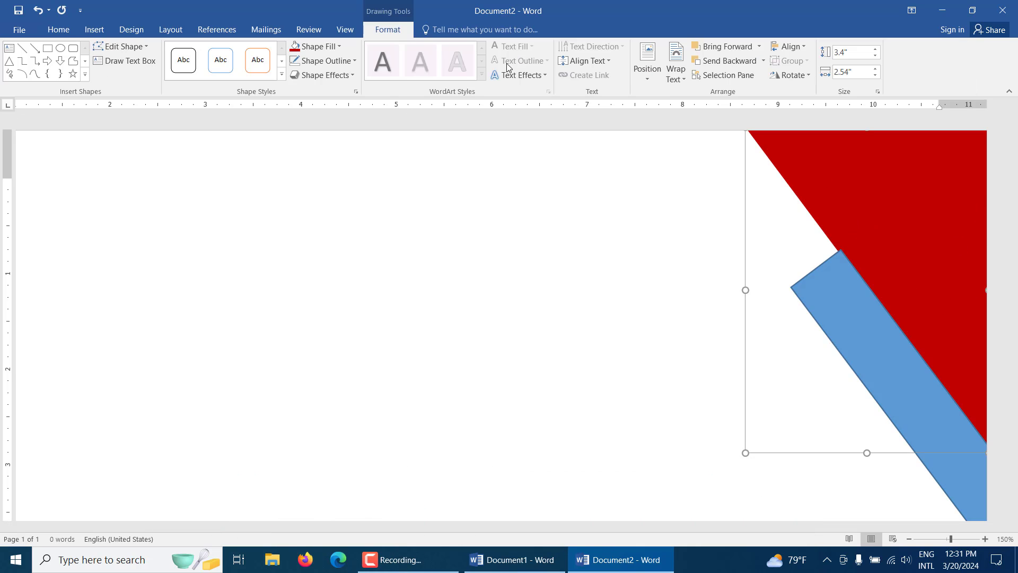
left_click(726, 48)
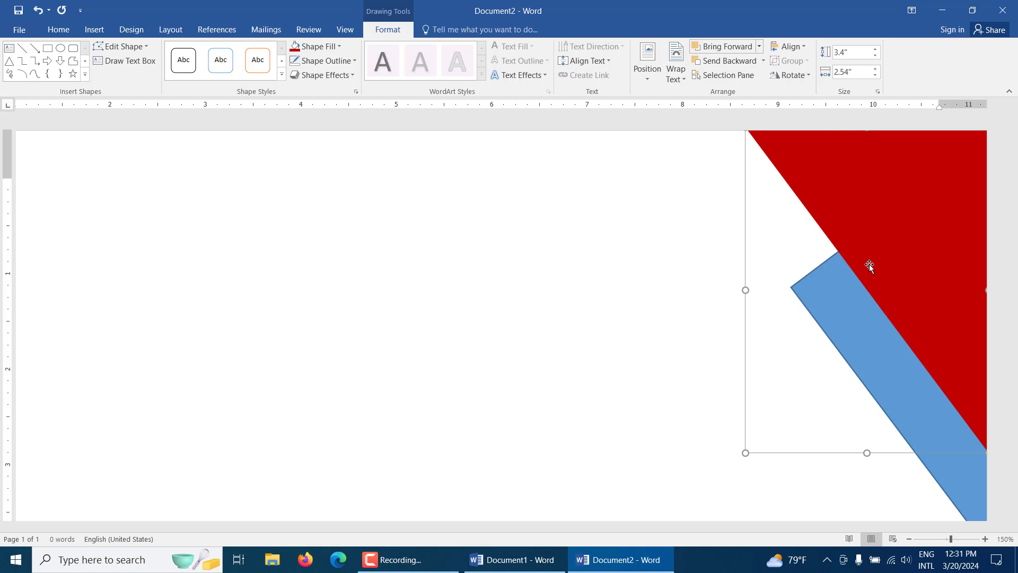
left_click(927, 268)
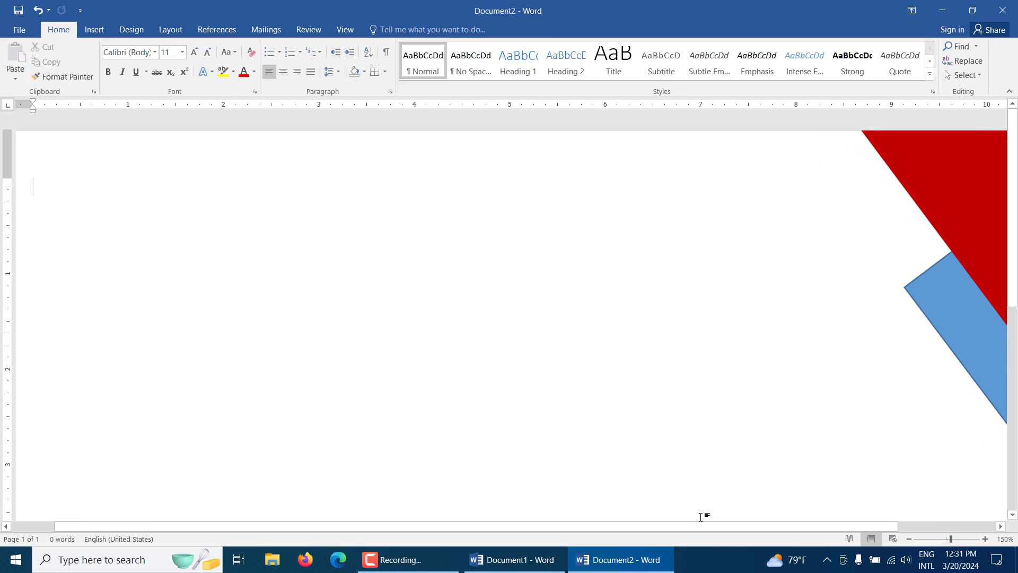
Nudge the blue band slightly right so its edge hugs the triangle's diagonal.
left_click_drag(682, 528, 780, 528)
scroll(855, 406, "down", 3)
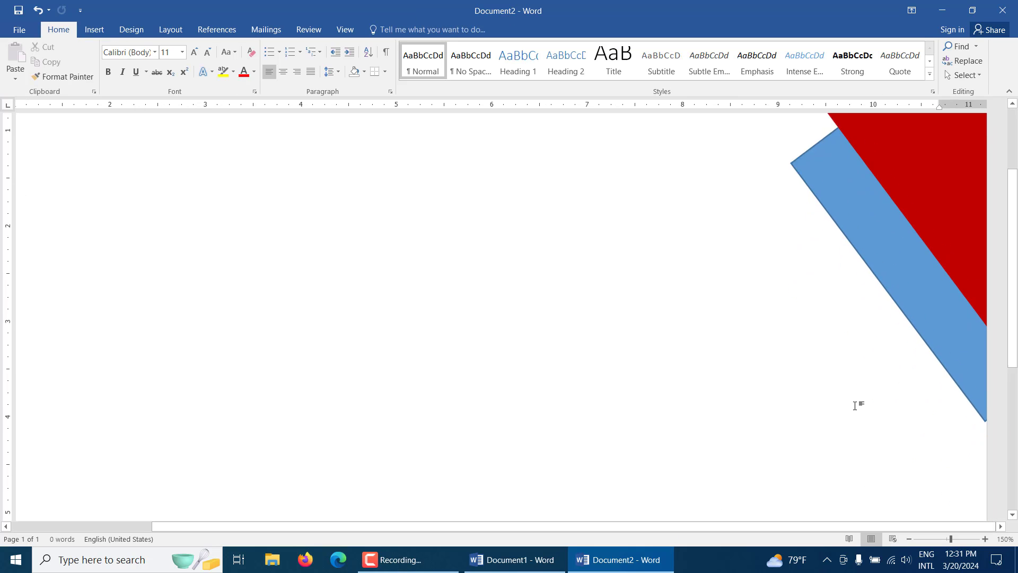
scroll(855, 405, "down", 5)
left_click(865, 351)
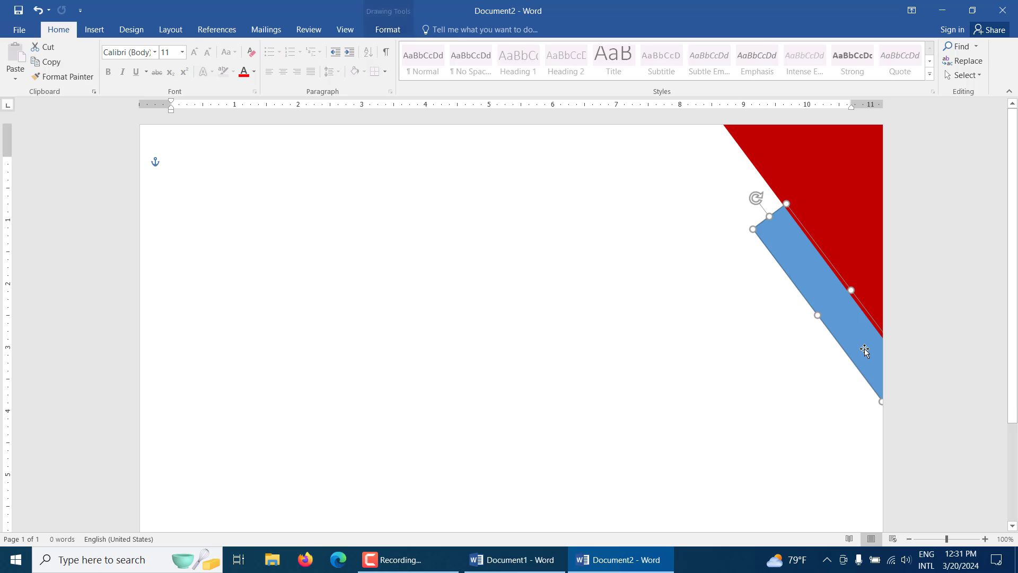
left_click_drag(865, 351, 869, 349)
left_click(953, 355)
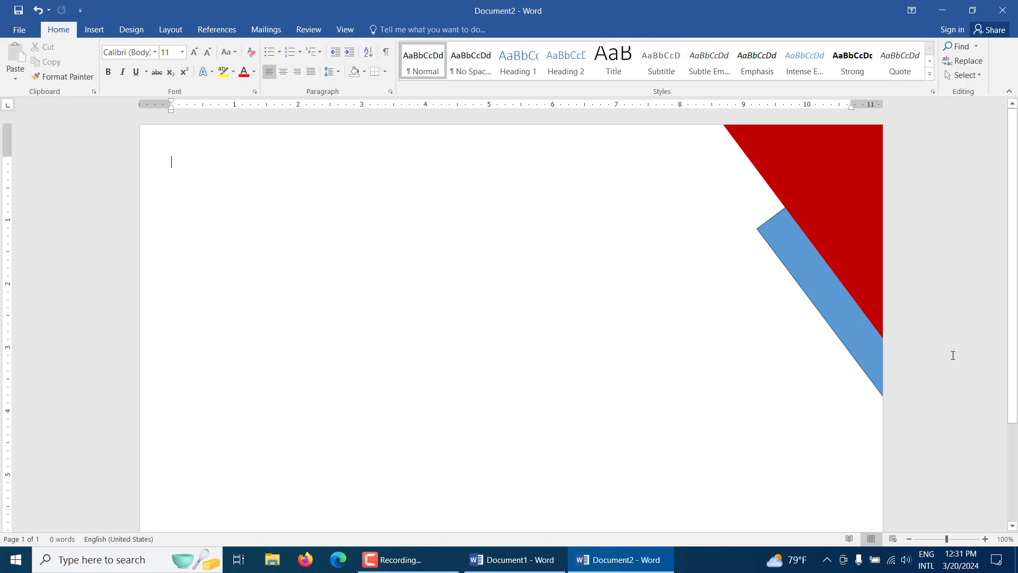
left_click(820, 305)
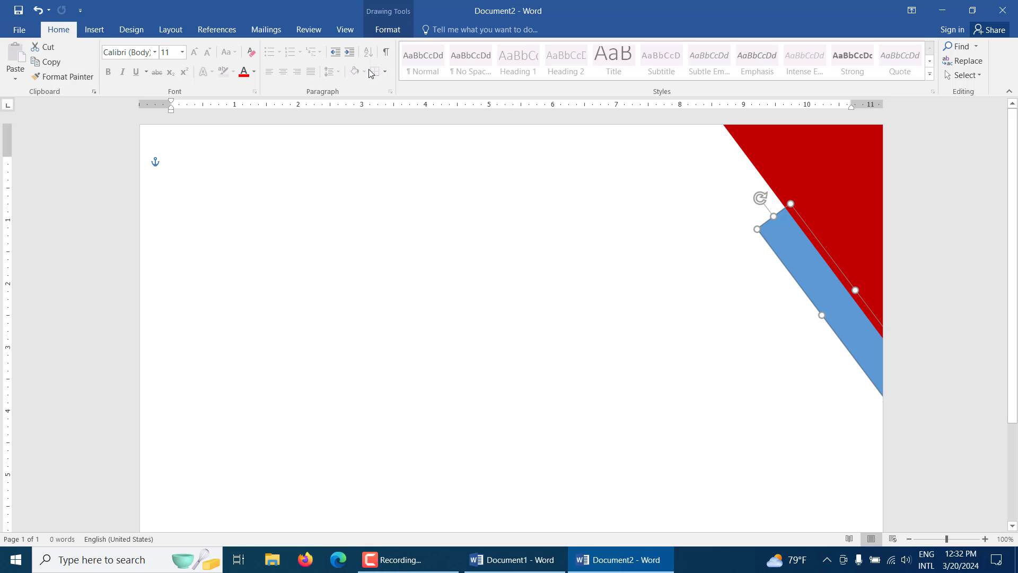
Fill the diagonal band bright red and remove its outline.
left_click(386, 31)
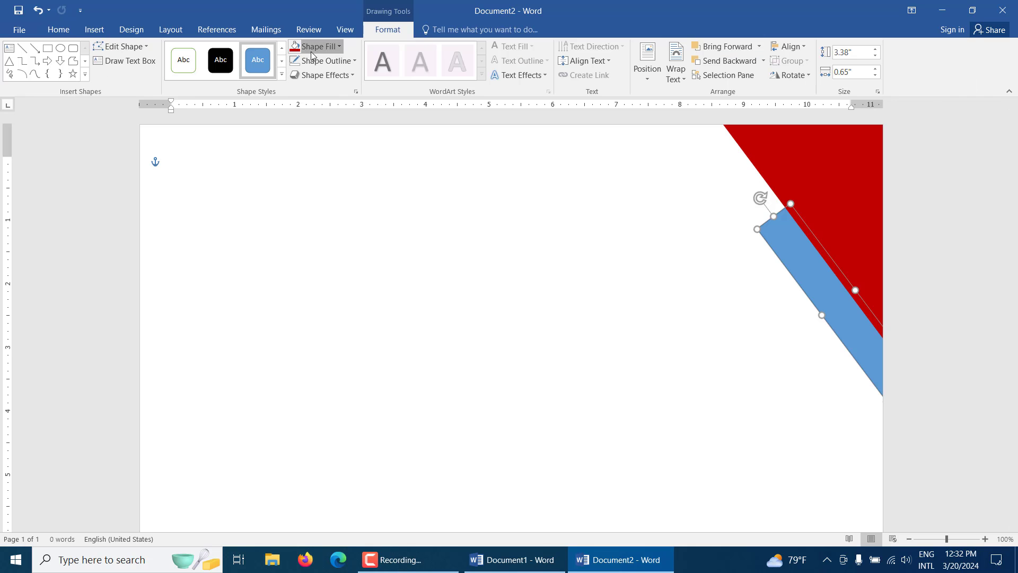
left_click(312, 49)
left_click(304, 147)
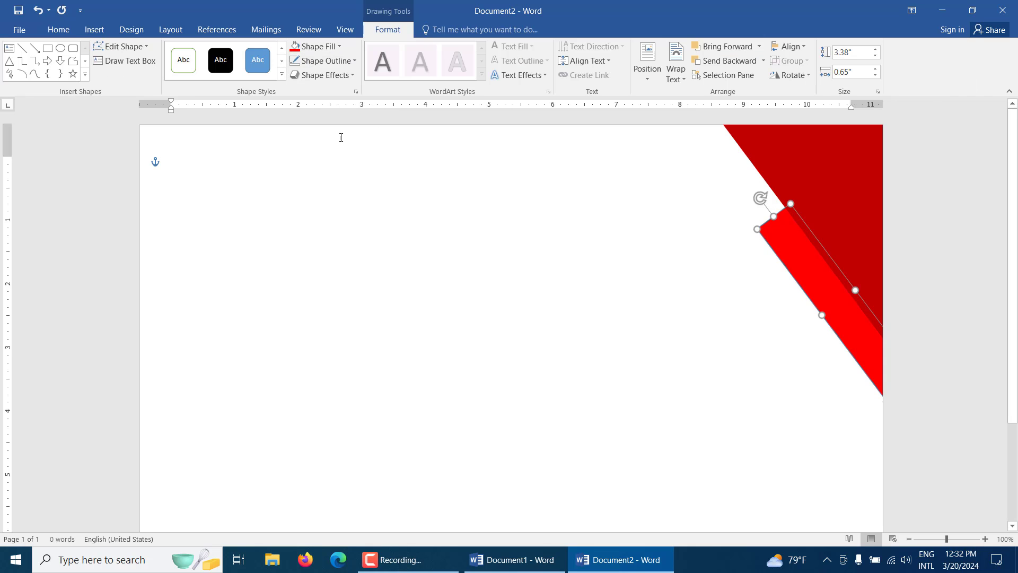
left_click(324, 61)
left_click(345, 173)
left_click(530, 296)
Scroll back to the page and open the Insert Shapes list.
scroll(846, 205, "up", 7, "ctrl")
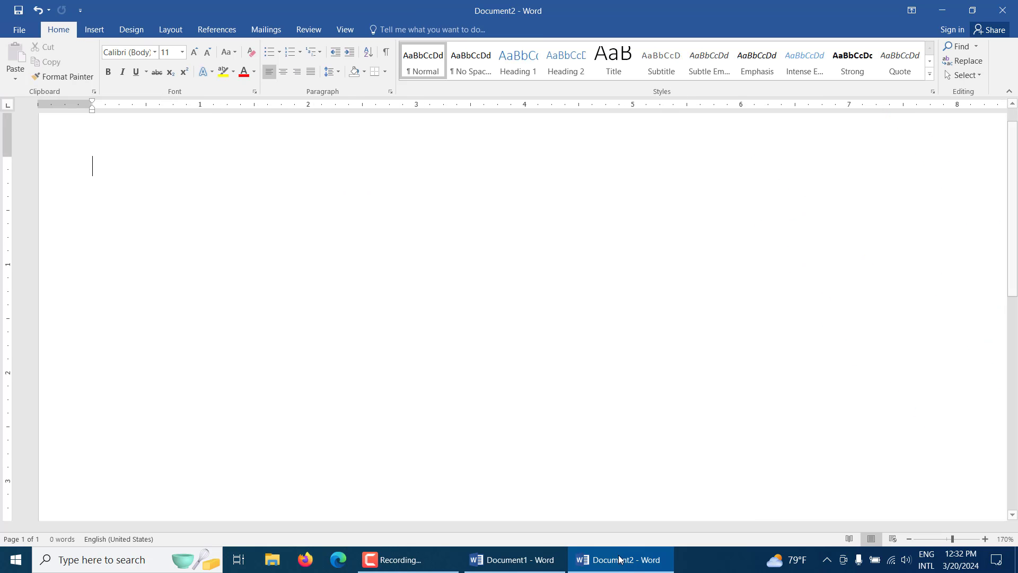
left_click_drag(595, 529, 841, 528)
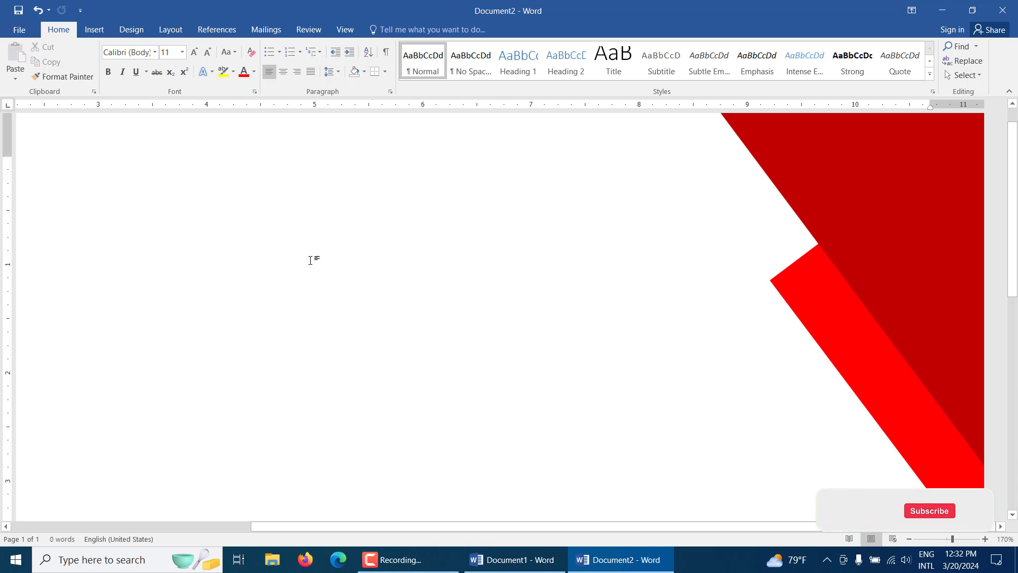
left_click(94, 30)
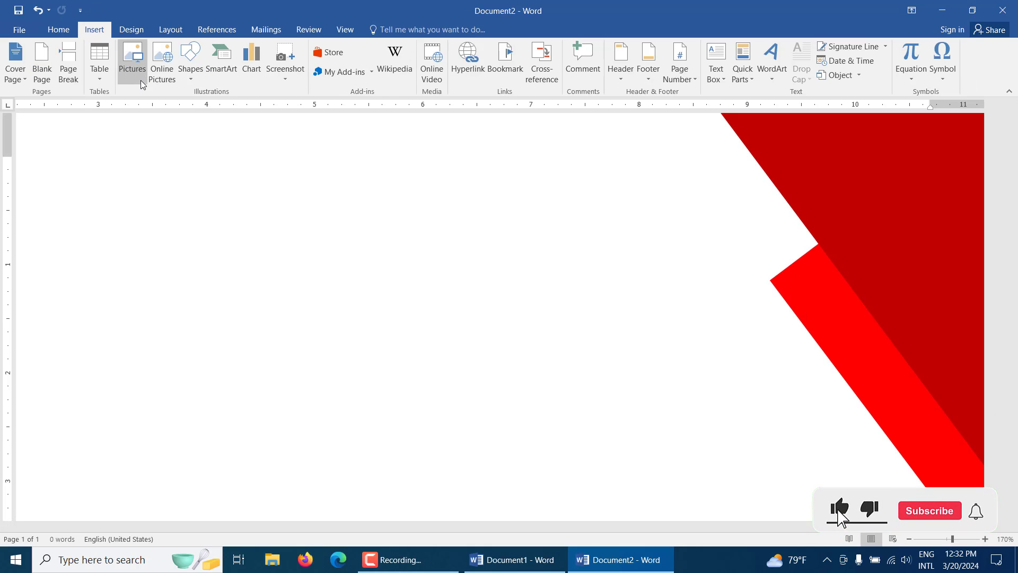
left_click(191, 64)
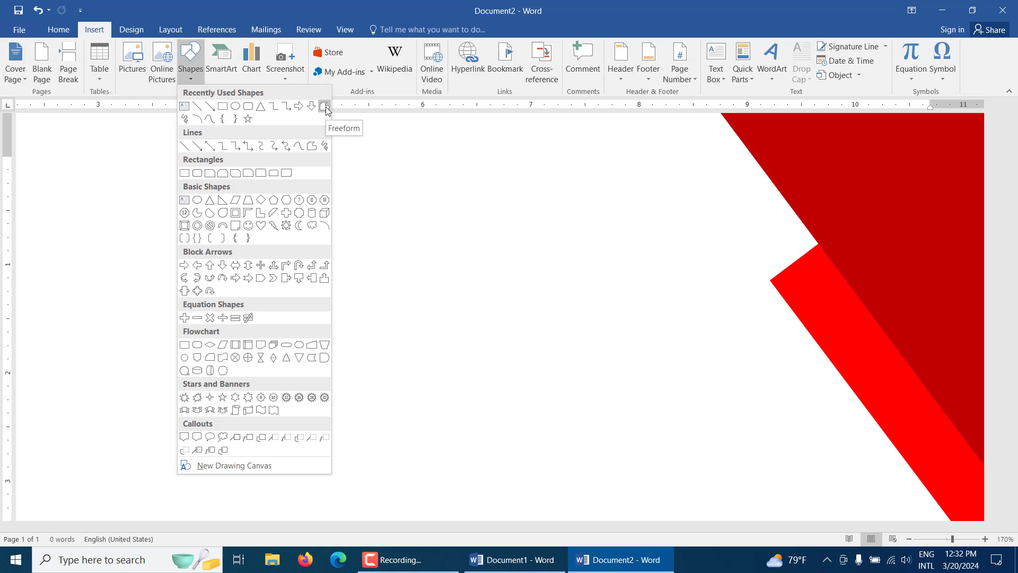
Draw a freeform triangle in the white gap and fill it blue with no outline.
left_click(324, 107)
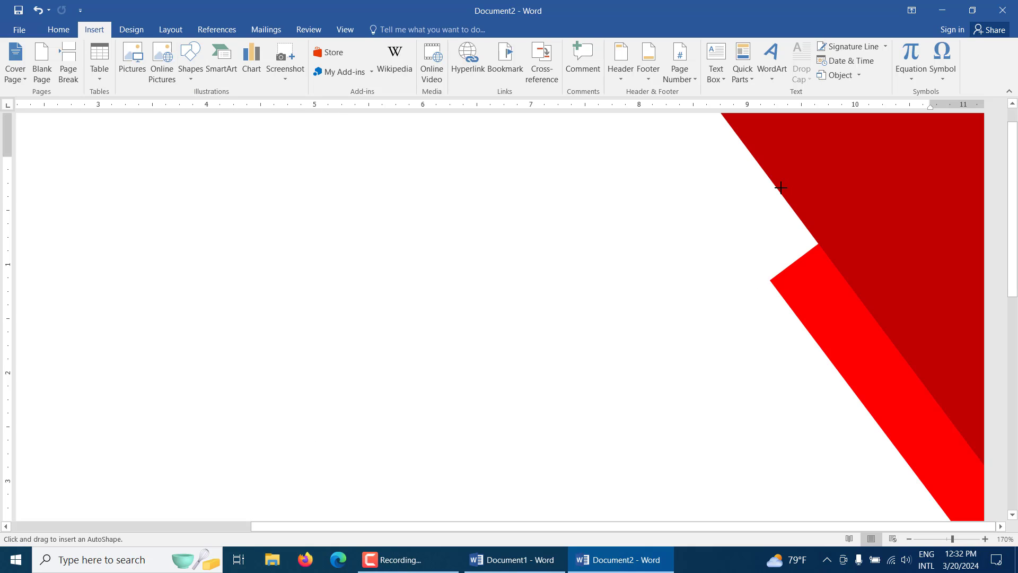
left_click(777, 188)
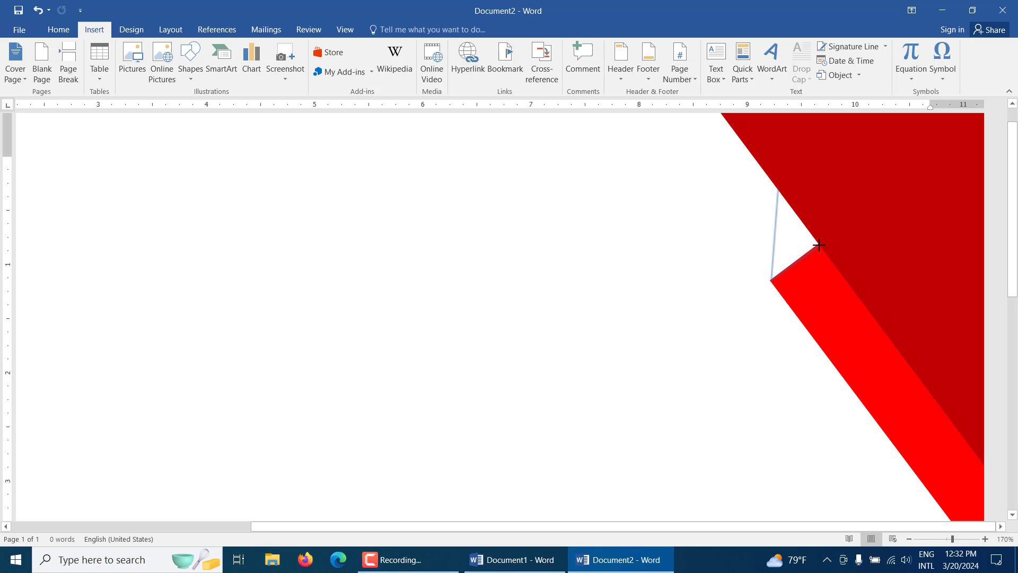
double_click(819, 244)
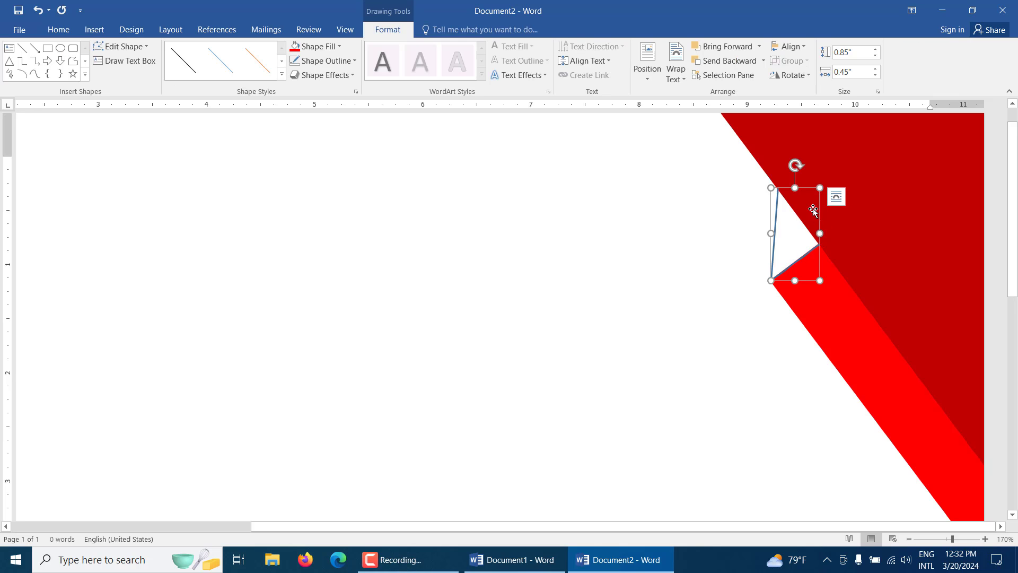
left_click(321, 47)
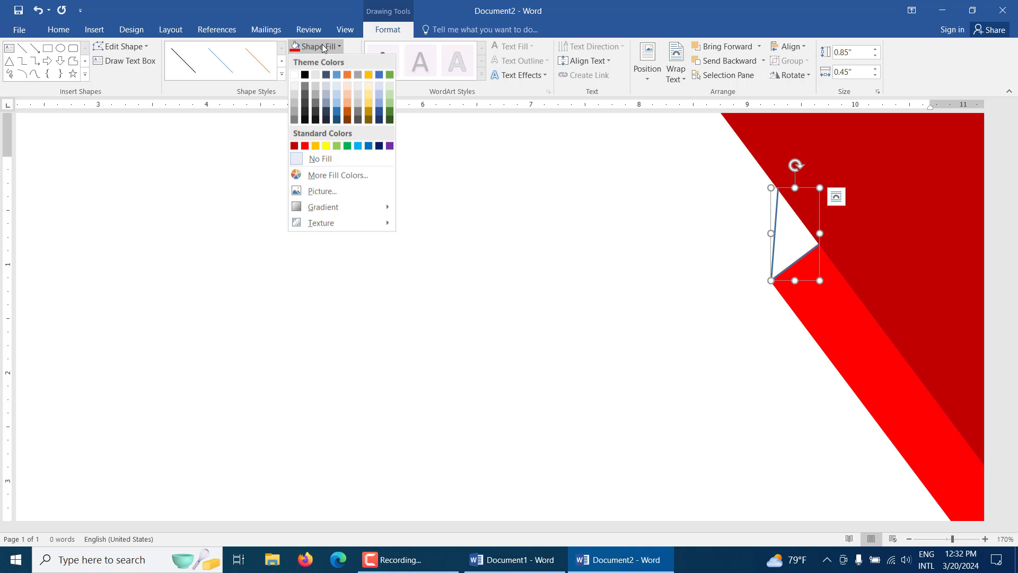
left_click(369, 146)
left_click(350, 60)
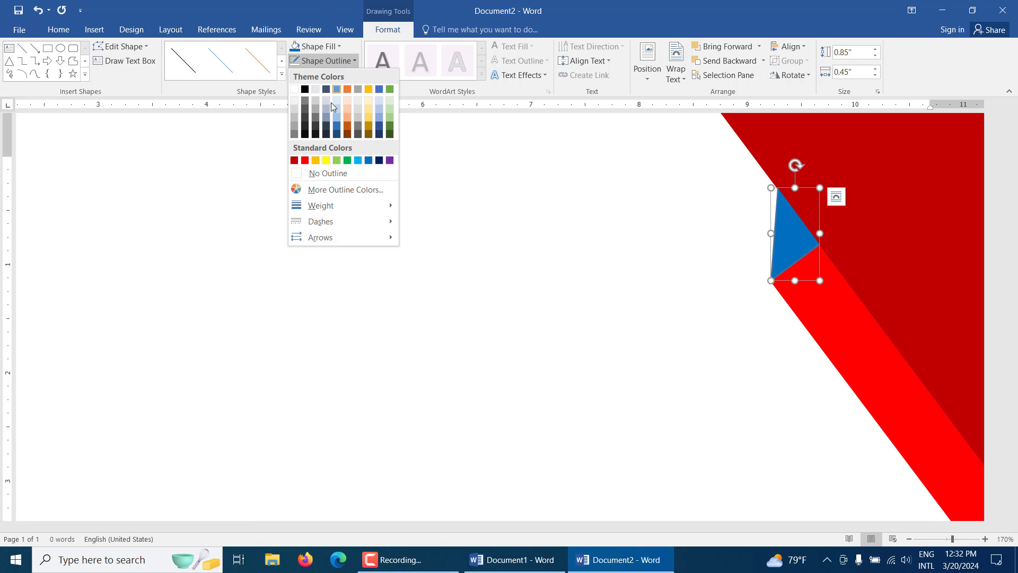
left_click(343, 173)
left_click(589, 286)
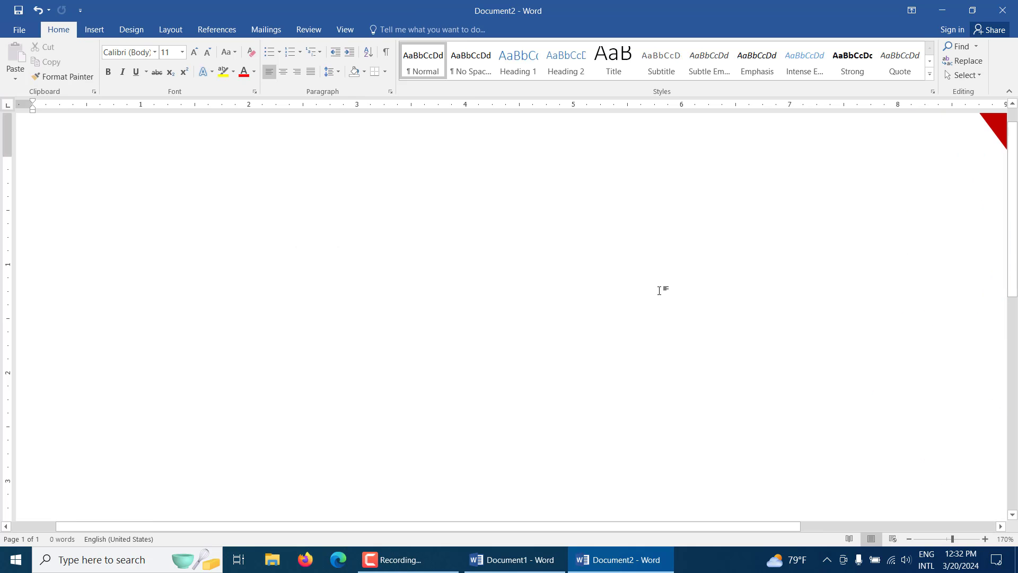
scroll(660, 291, "down", 6, "ctrl")
scroll(660, 291, "down", 5, "ctrl")
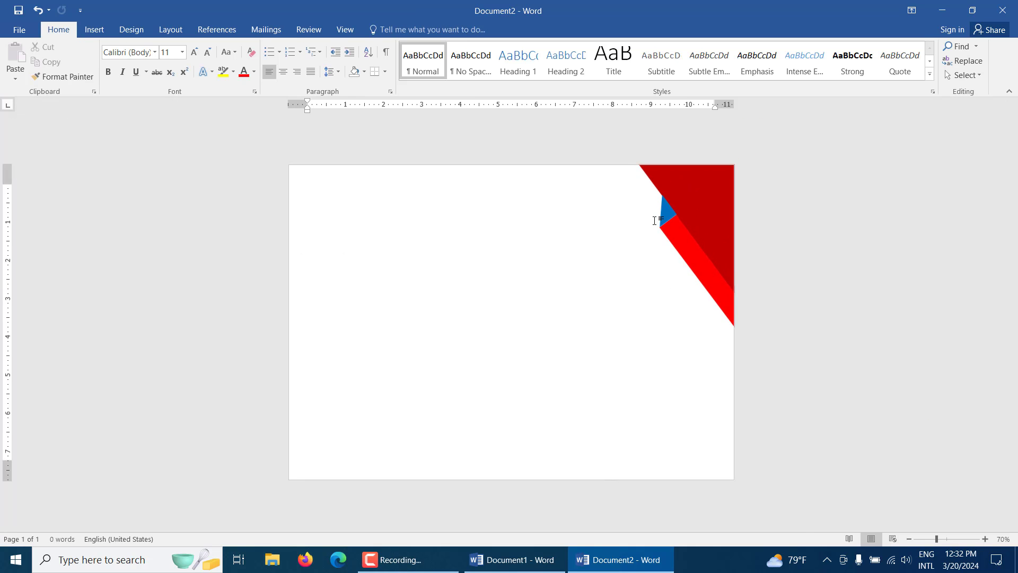
scroll(658, 220, "up", 2, "ctrl")
scroll(754, 268, "up", 5, "ctrl")
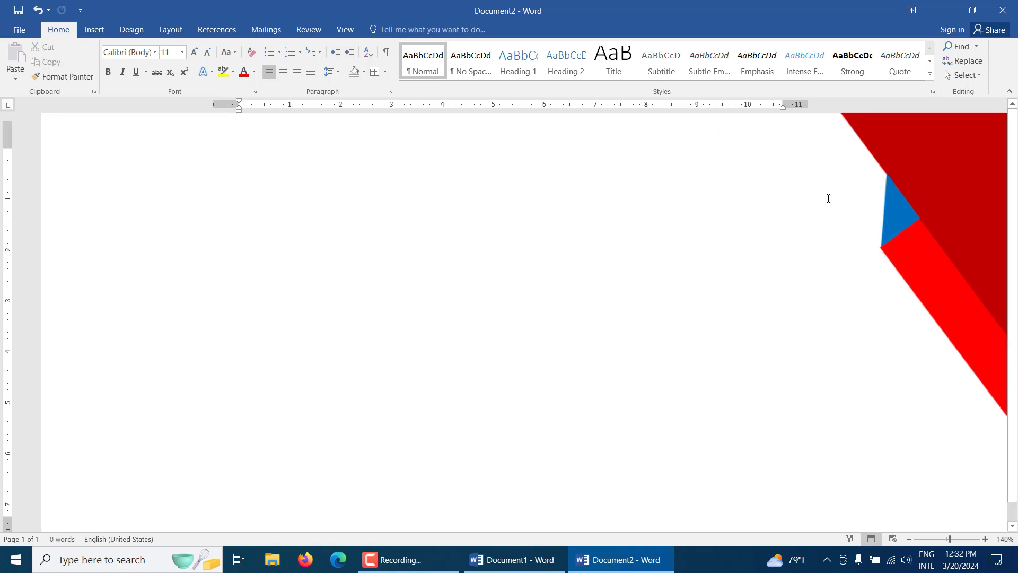
scroll(887, 171, "up", 4, "ctrl")
left_click_drag(672, 519, 927, 499)
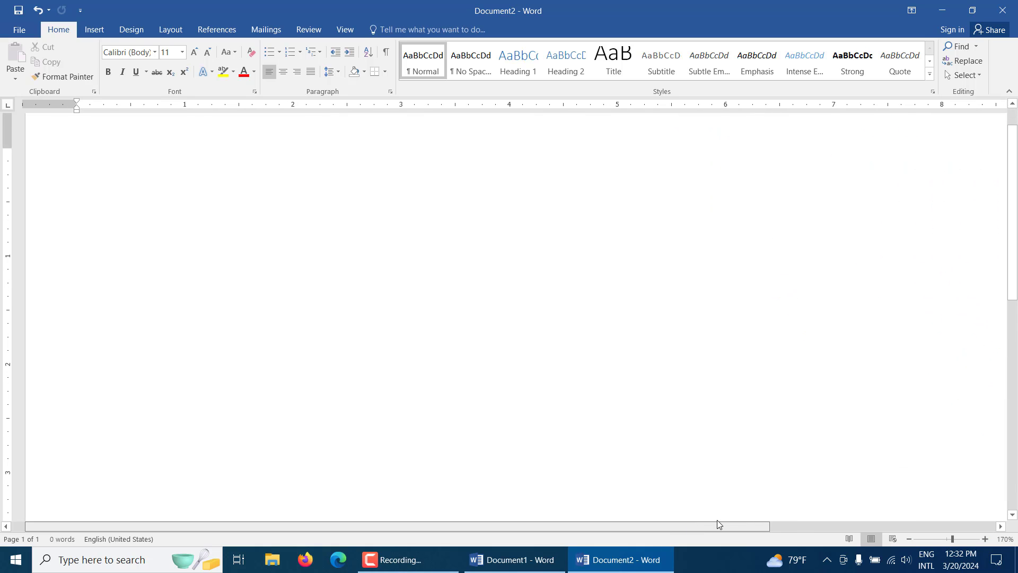
left_click(793, 224)
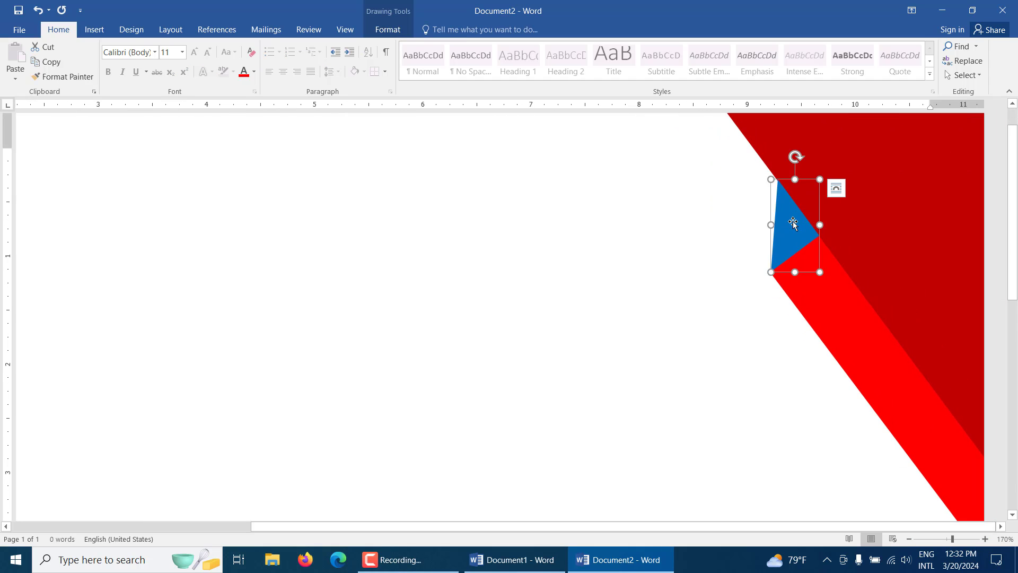
left_click(844, 292)
left_click_drag(844, 292, 844, 292)
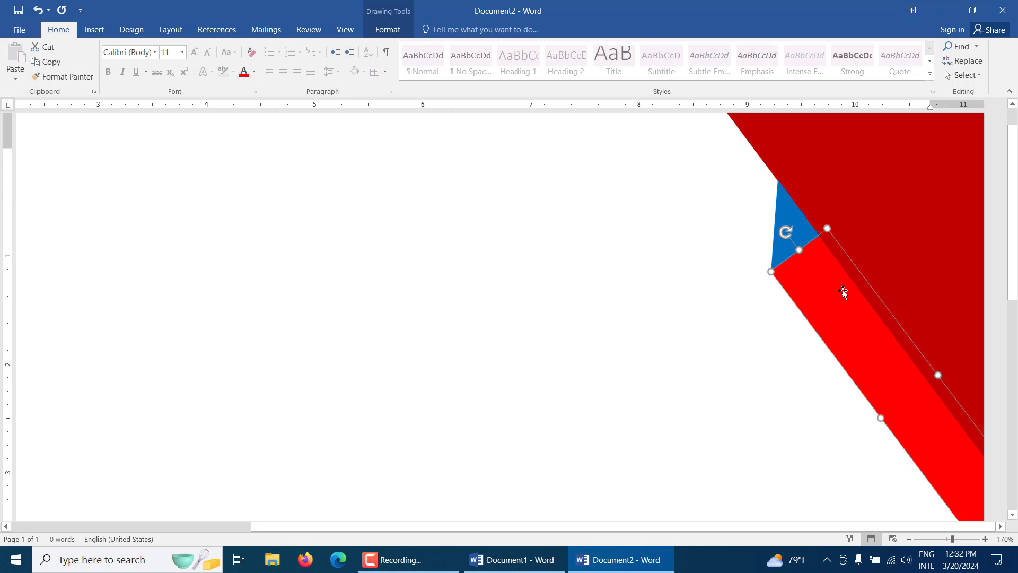
left_click(743, 338)
scroll(762, 318, "down", 8, "ctrl")
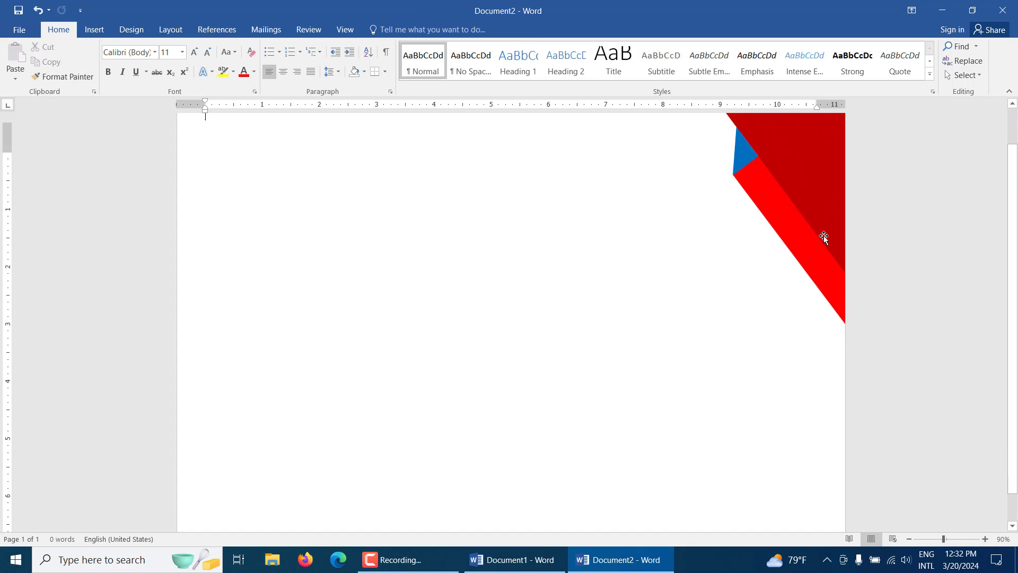
scroll(668, 147, "up", 2)
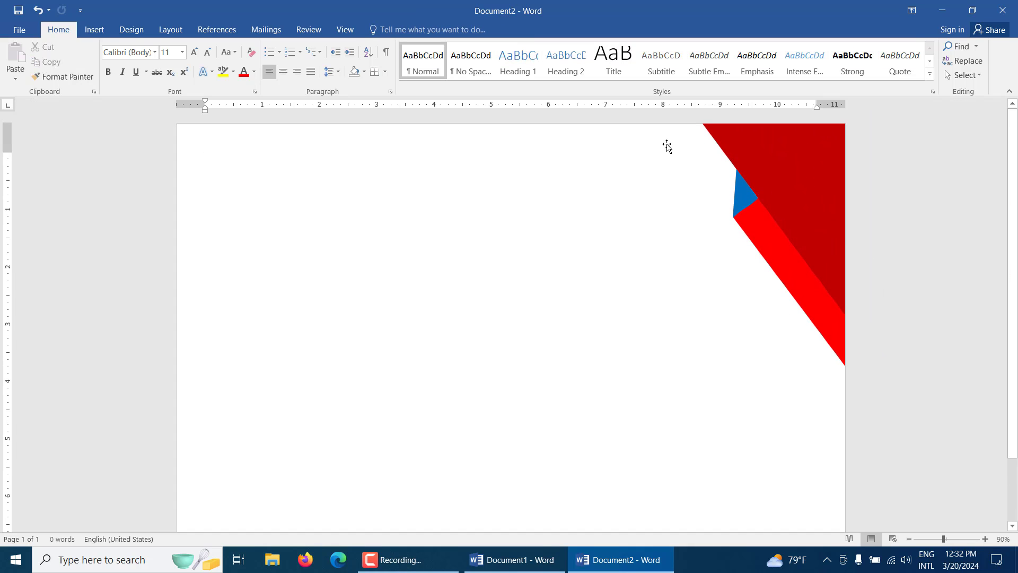
left_click(745, 197)
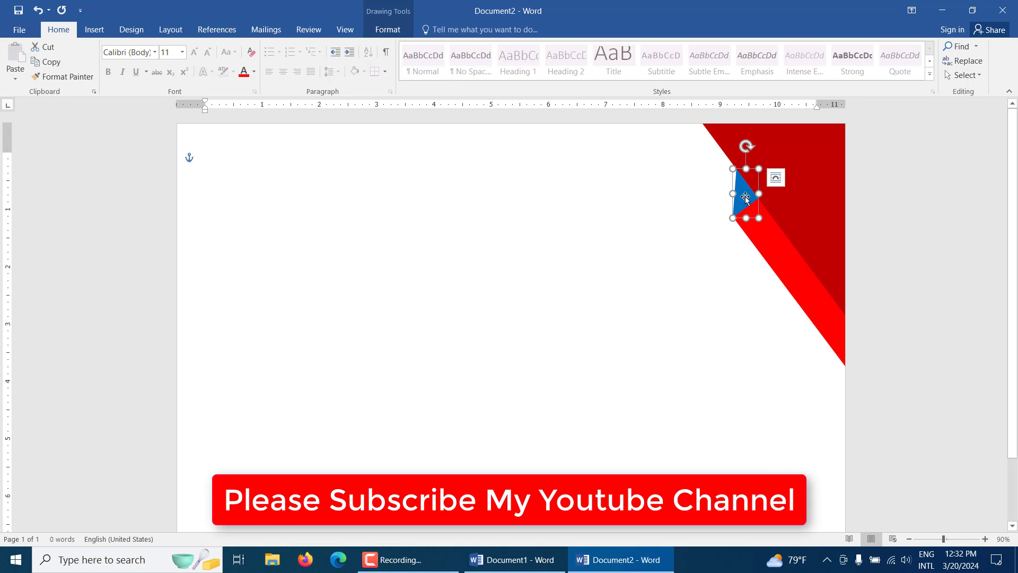
Select the blue triangle, red stripe and dark red triangle together and group them.
left_click(779, 275, "shift")
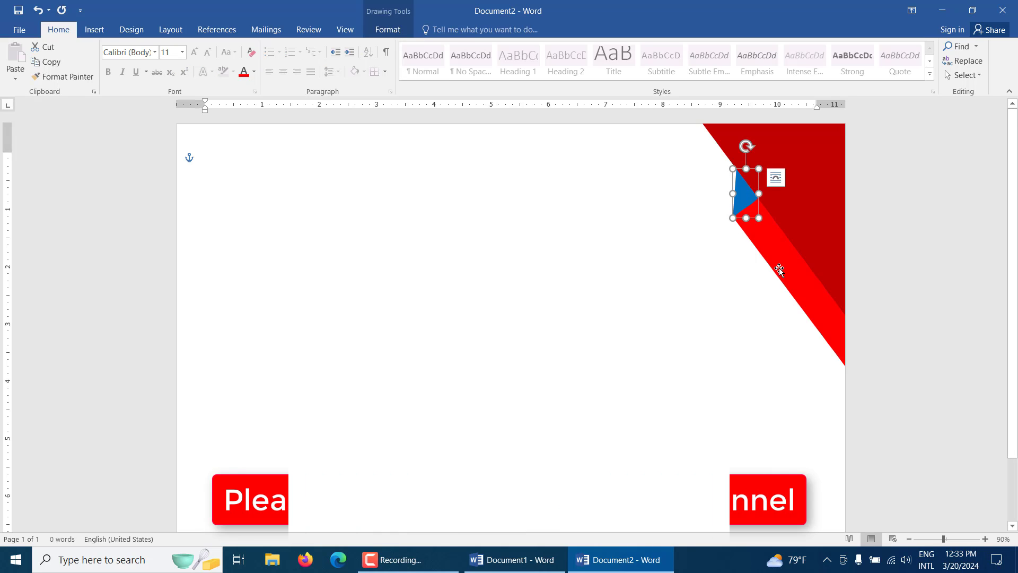
left_click(812, 187, "shift")
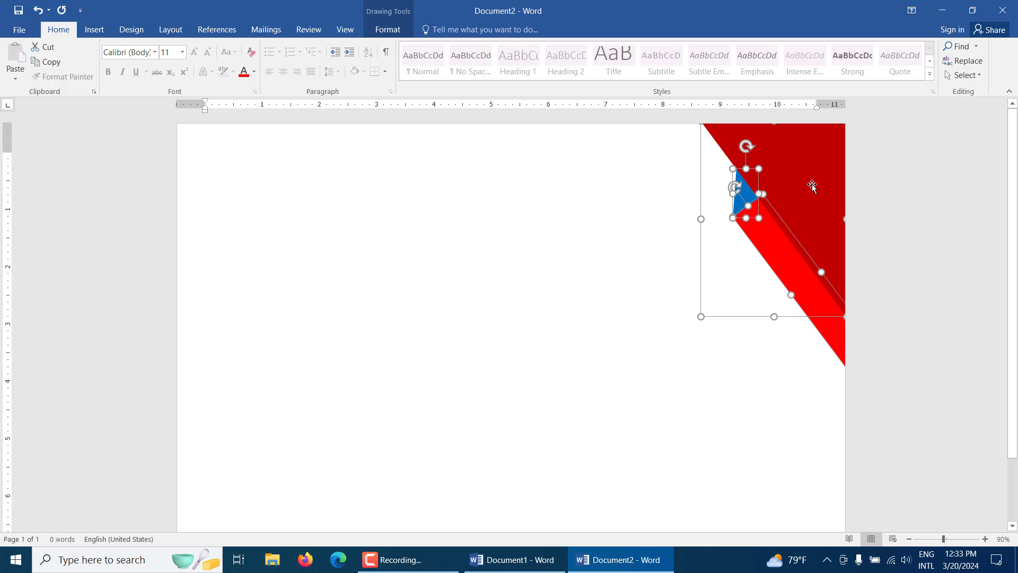
right_click(812, 187)
mouse_move(844, 259)
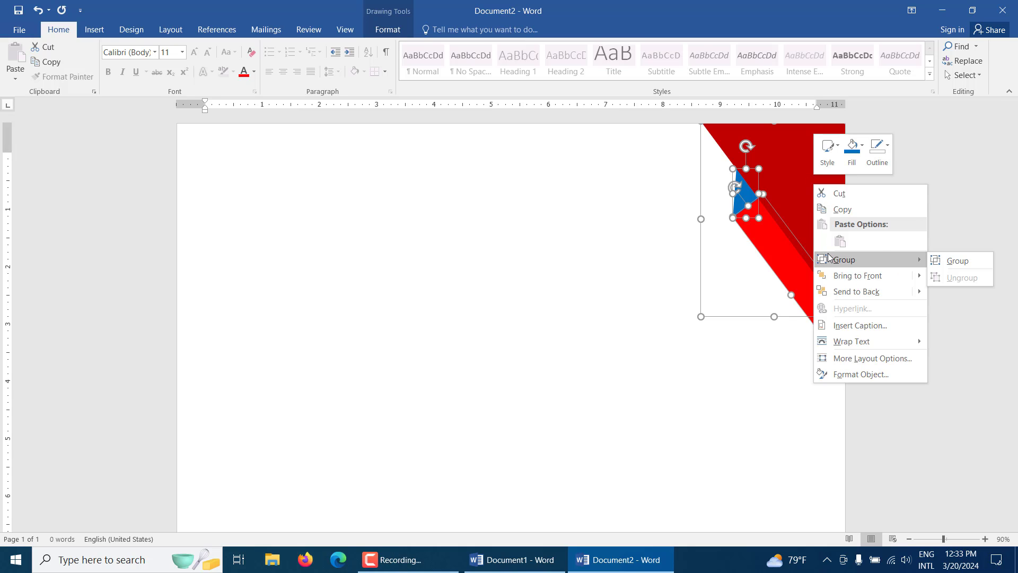
left_click(958, 261)
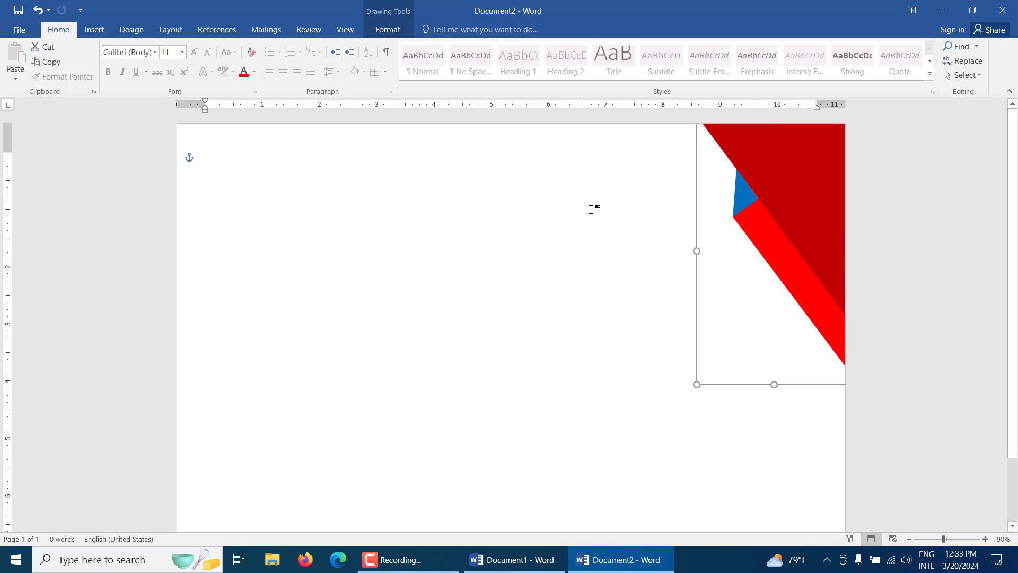
scroll(676, 260, "down", 2)
scroll(675, 261, "up", 2)
Ctrl-drag a copy of the red-and-blue corner decoration group and select the copy.
left_click_drag(783, 179, 389, 286)
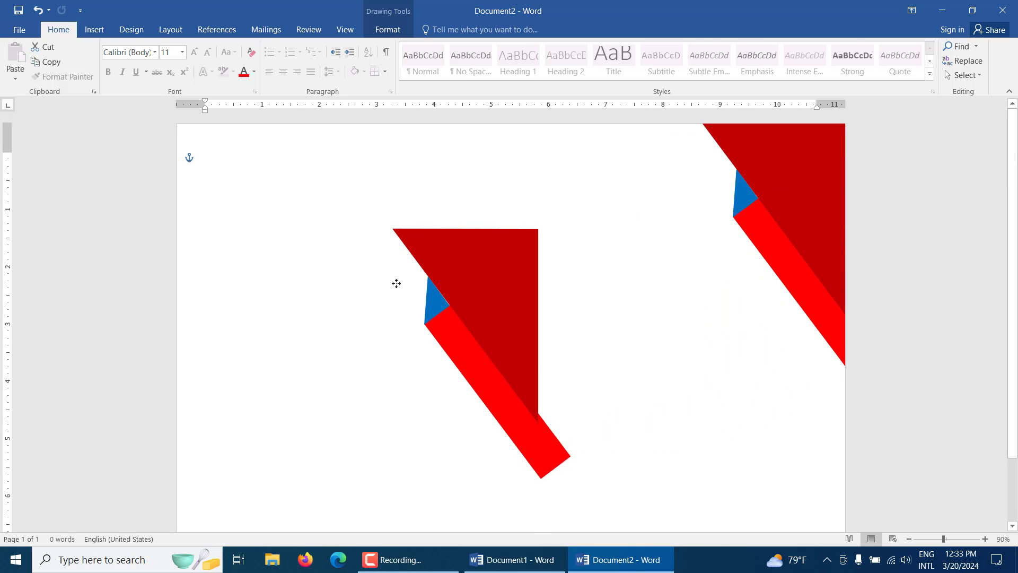
scroll(412, 272, "down", 2)
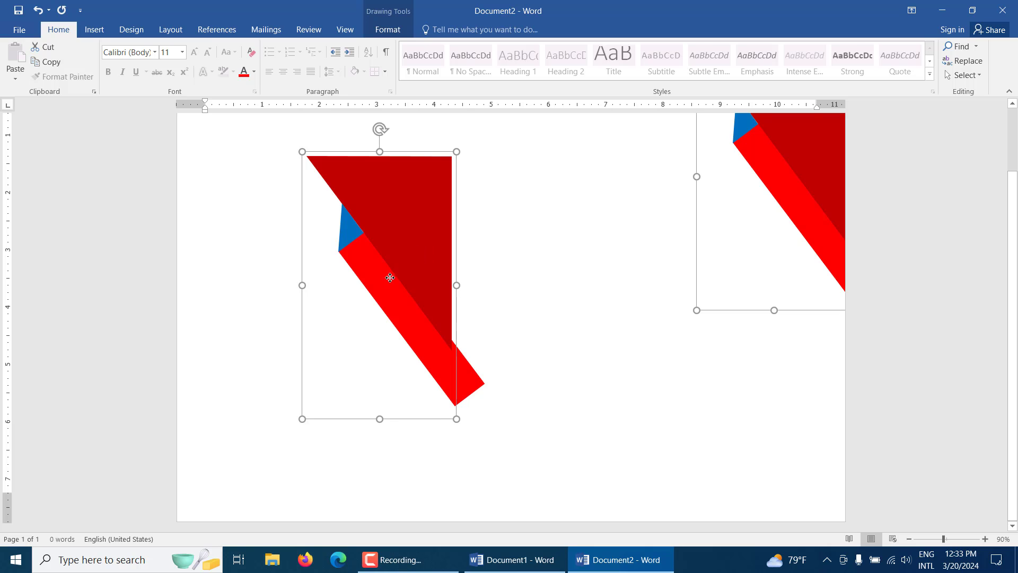
left_click_drag(412, 266, 345, 303)
key("ctrl+z")
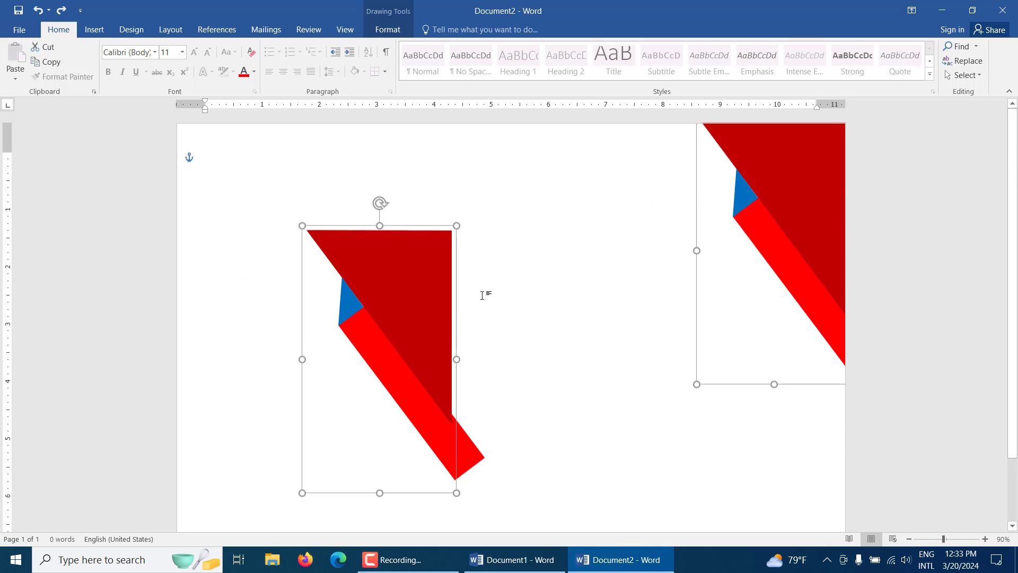
scroll(427, 294, "down", 2)
left_click(427, 293)
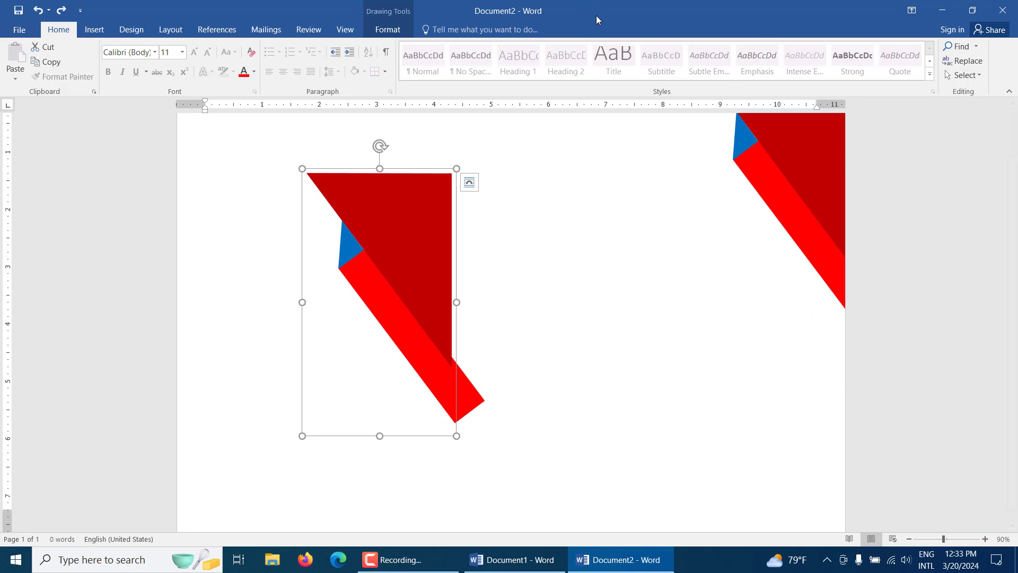
Flip the copied decoration both vertically and horizontally.
left_click(408, 33)
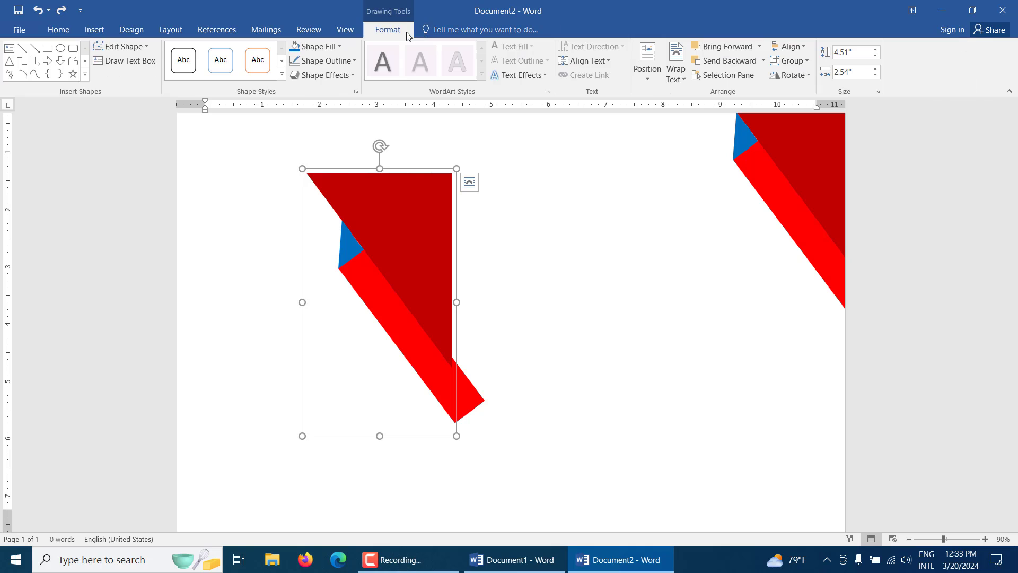
left_click(804, 77)
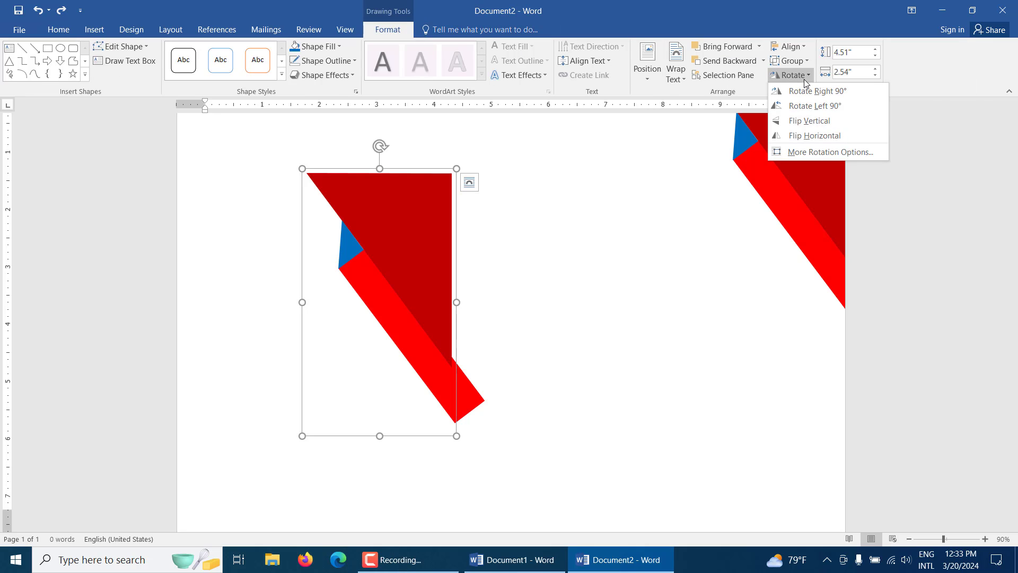
left_click(795, 127)
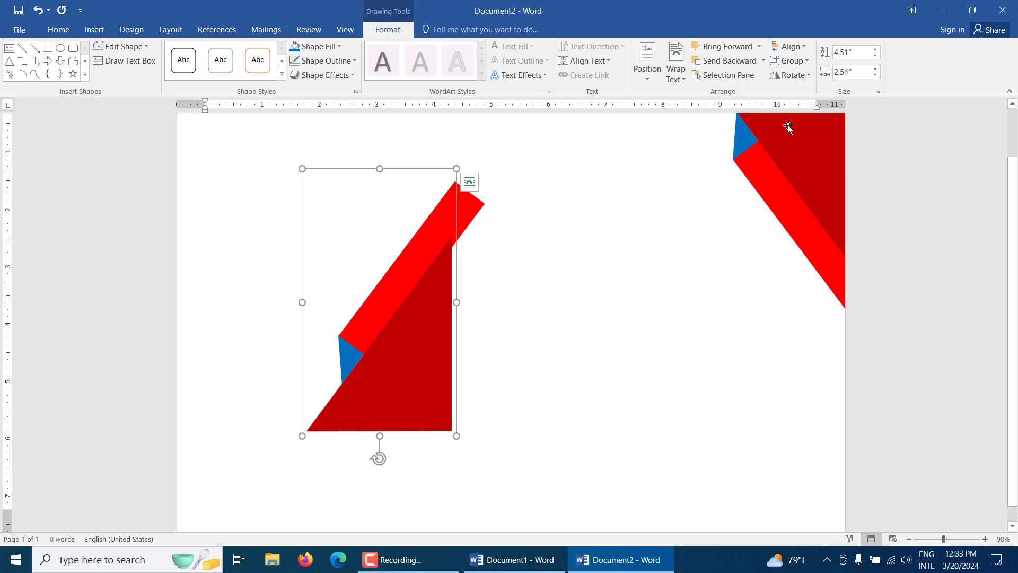
left_click(796, 74)
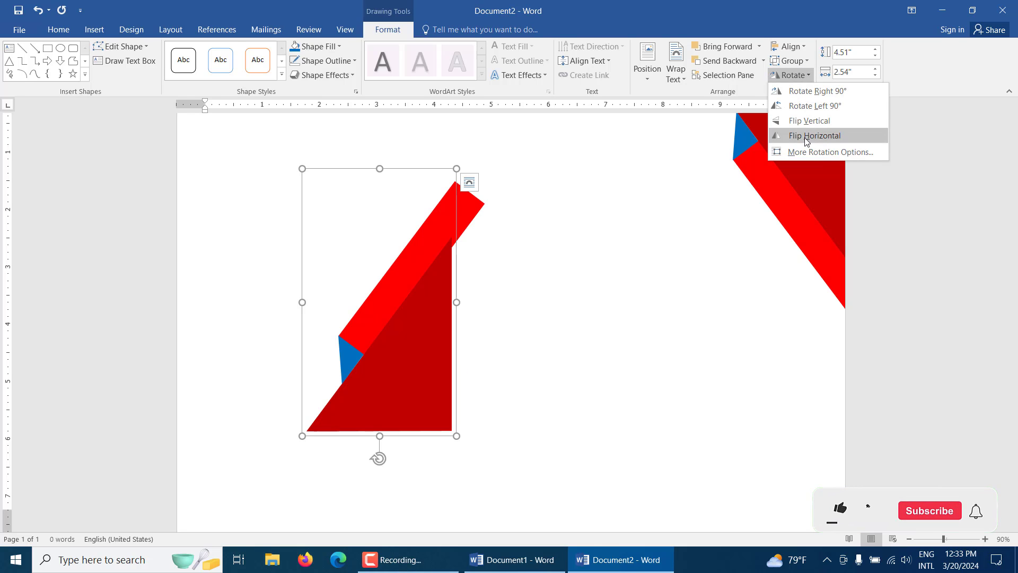
left_click(795, 137)
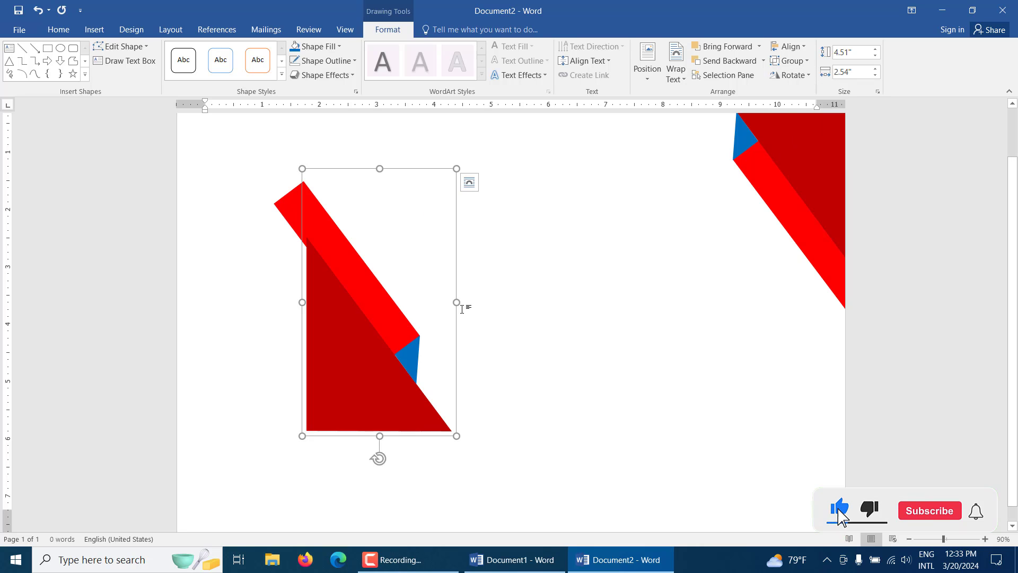
Move the flipped copy into the page's bottom-left corner.
left_click(518, 345)
mouse_move(371, 379)
left_mouse_down()
mouse_move(247, 474)
mouse_move(264, 467)
left_mouse_up()
left_click(424, 424)
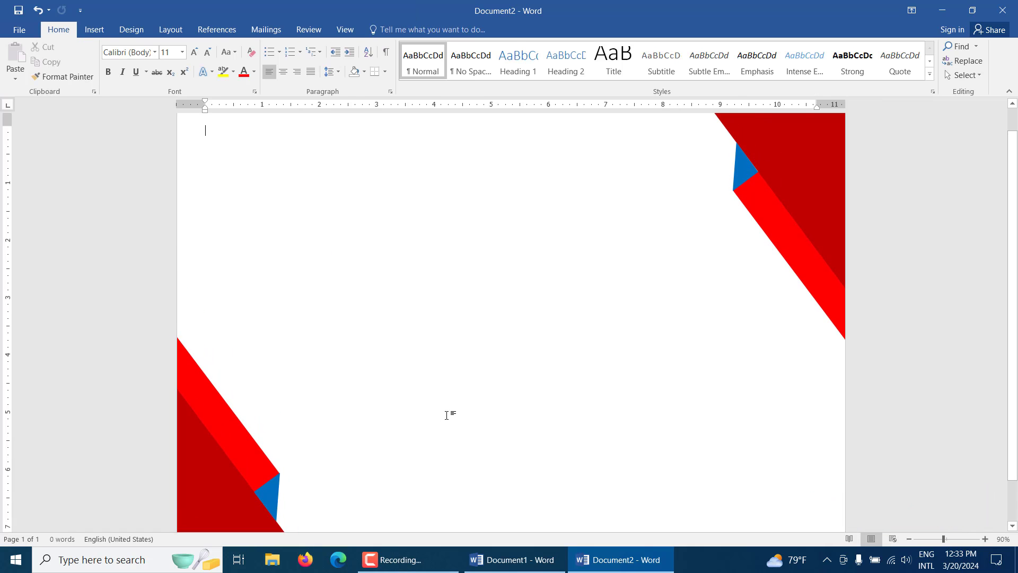
scroll(451, 414, "down", 3, "ctrl")
scroll(598, 307, "up", 2, "ctrl")
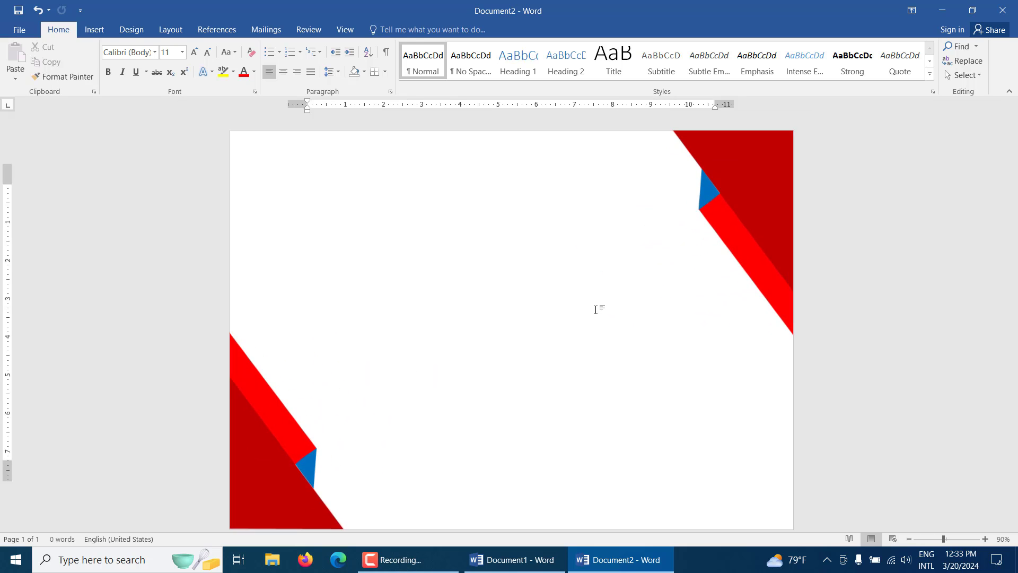
scroll(596, 309, "up", 1, "ctrl")
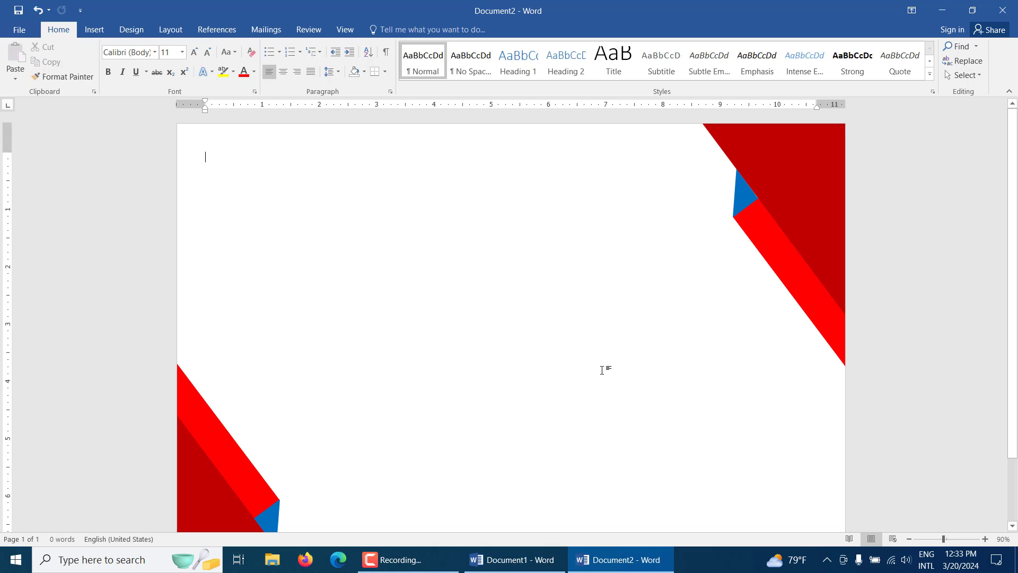
Switch to Document1 and look over its Nepali certificate text.
left_click(546, 560)
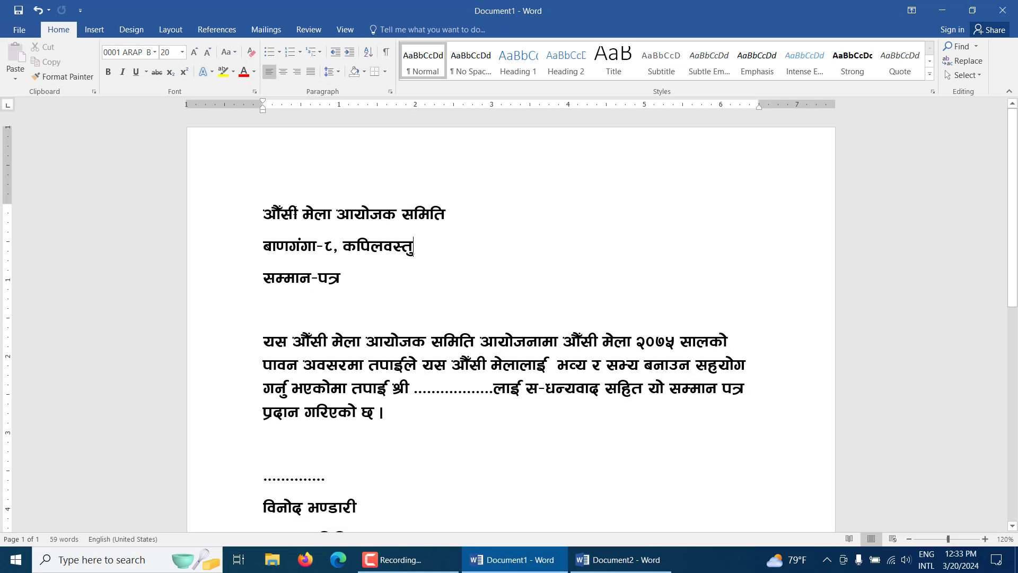
left_click_drag(262, 212, 463, 215)
left_click(450, 353)
scroll(450, 353, "down", 5)
scroll(450, 353, "up", 5)
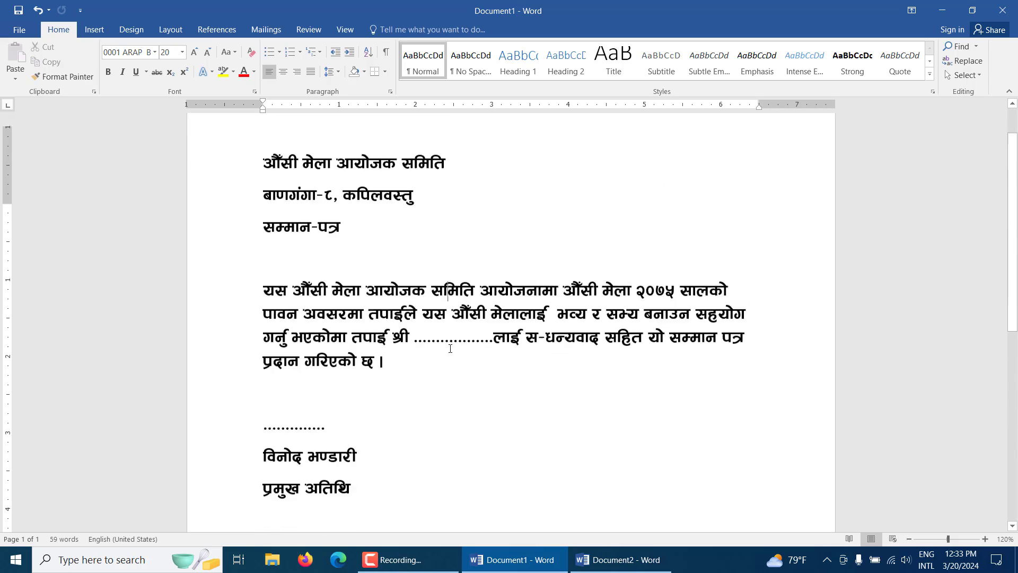
scroll(451, 348, "down", 2)
scroll(450, 348, "up", 1)
scroll(450, 347, "up", 1)
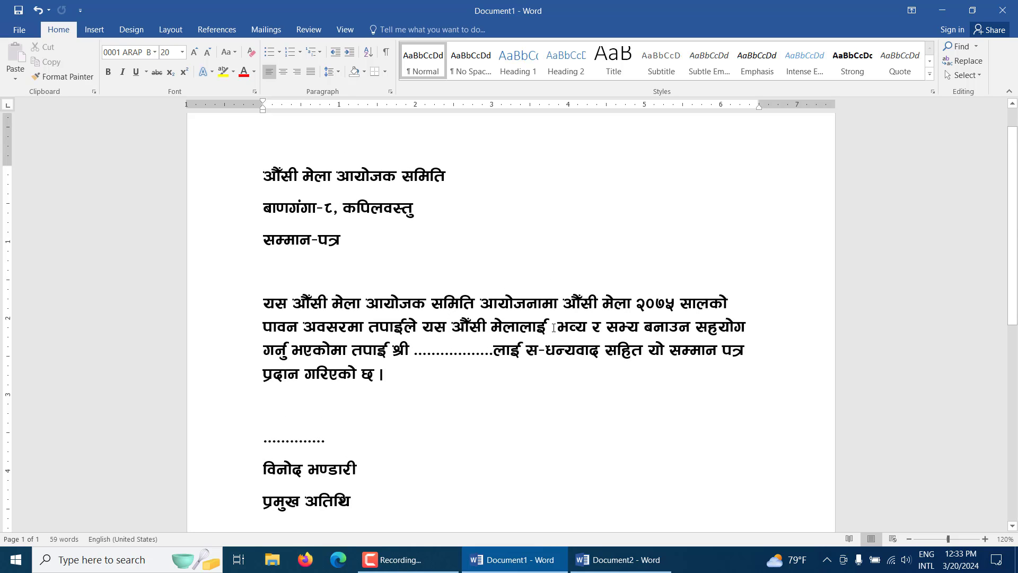
scroll(553, 327, "down", 1)
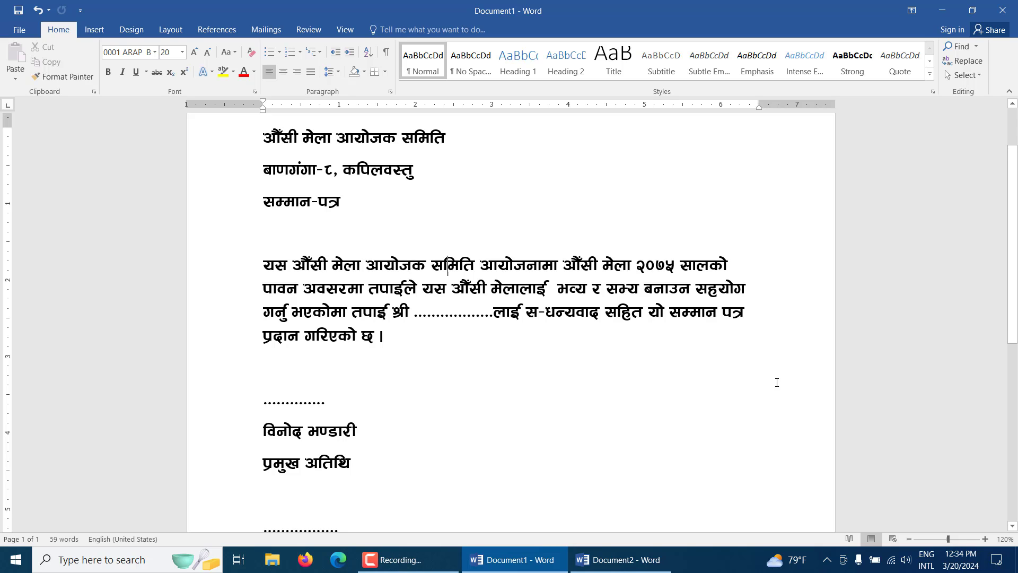
scroll(374, 180, "up", 2)
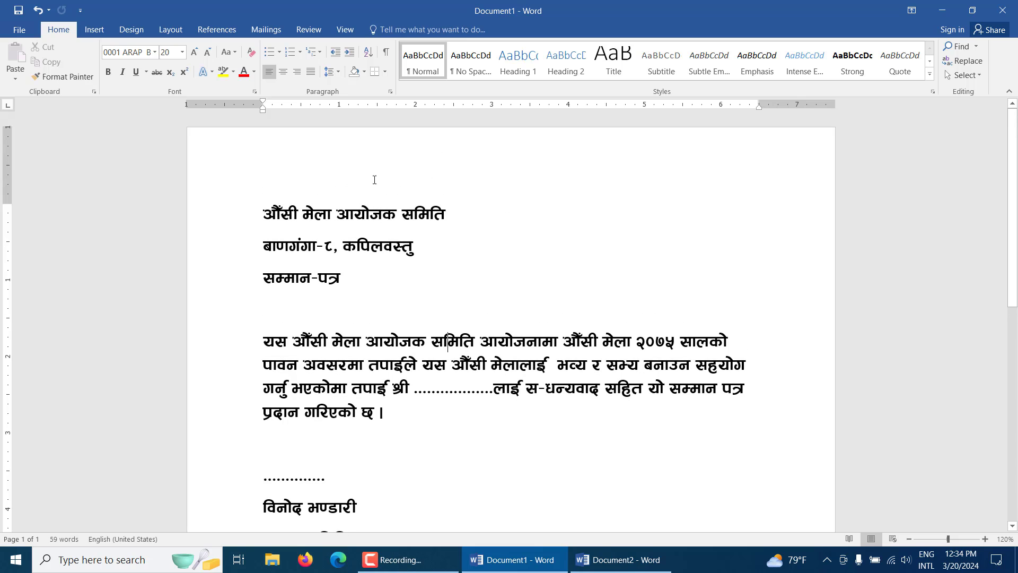
Copy the heading line औँसी मेला आयोजक समिति and return to Document2.
left_click_drag(263, 218, 462, 217)
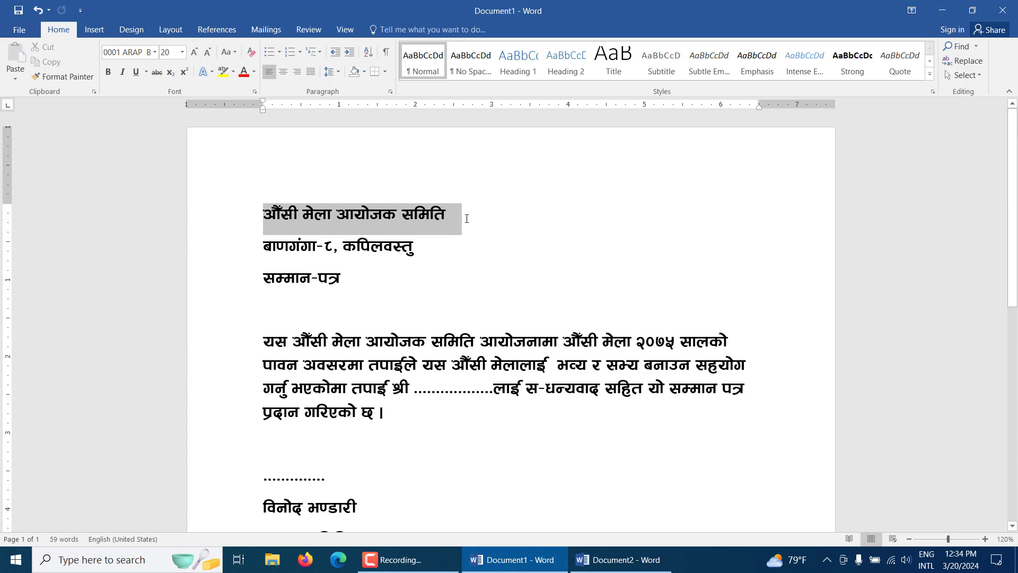
right_click(370, 215)
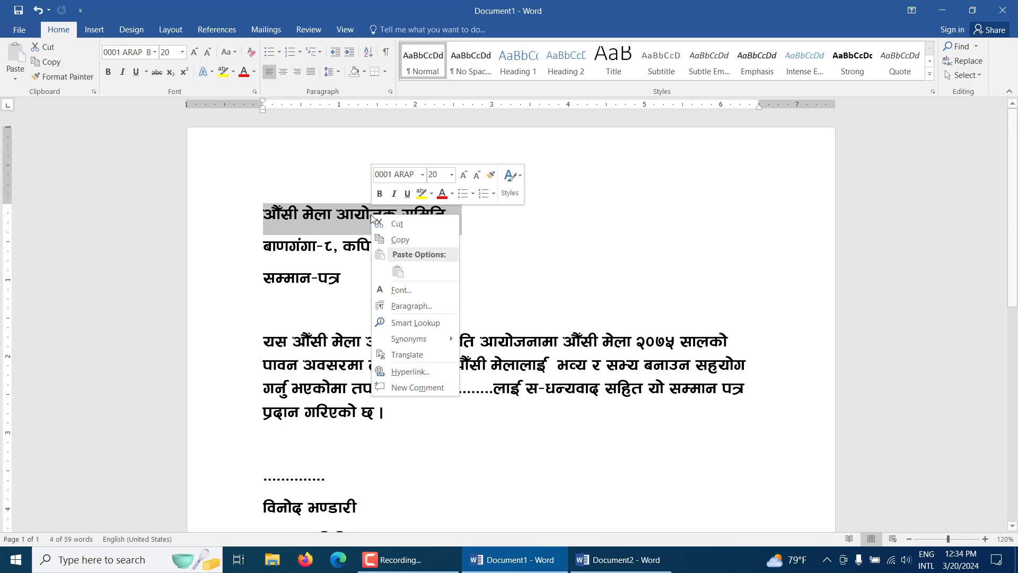
left_click(398, 239)
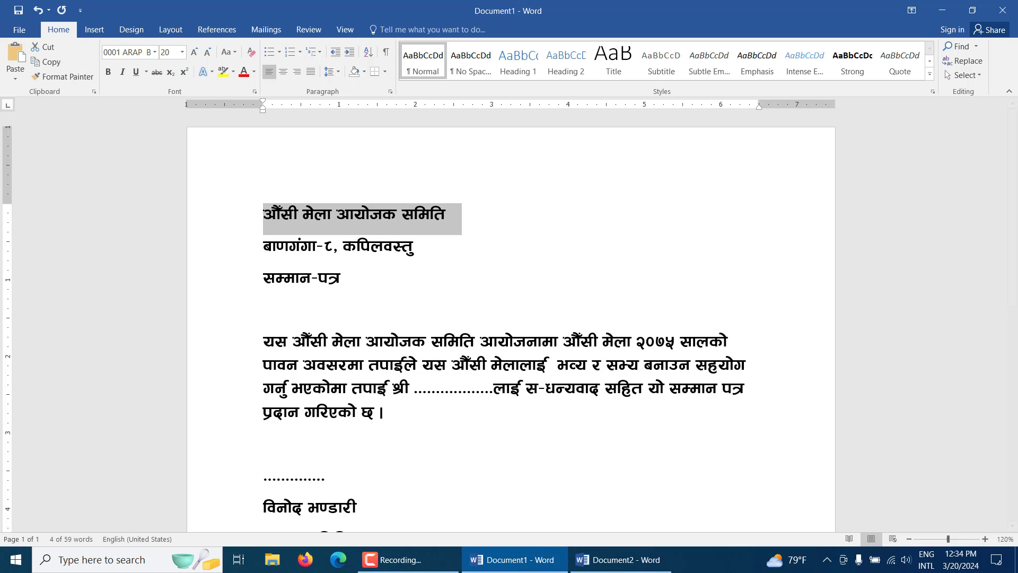
left_click(618, 559)
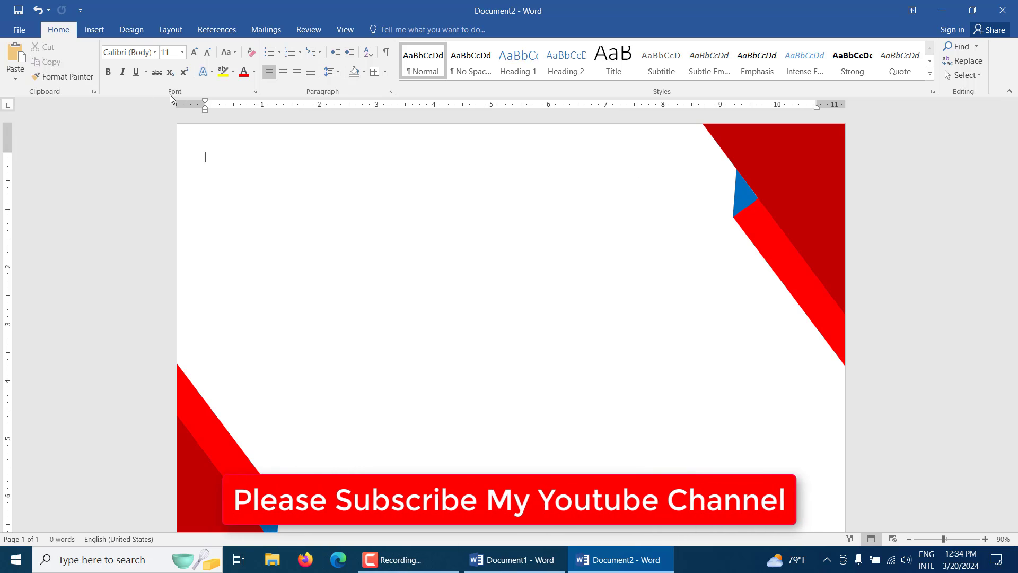
Insert a plain WordArt box, paste औँसी मेला आयोजक समिति on one line, and widen it to 7.64".
left_click(105, 29)
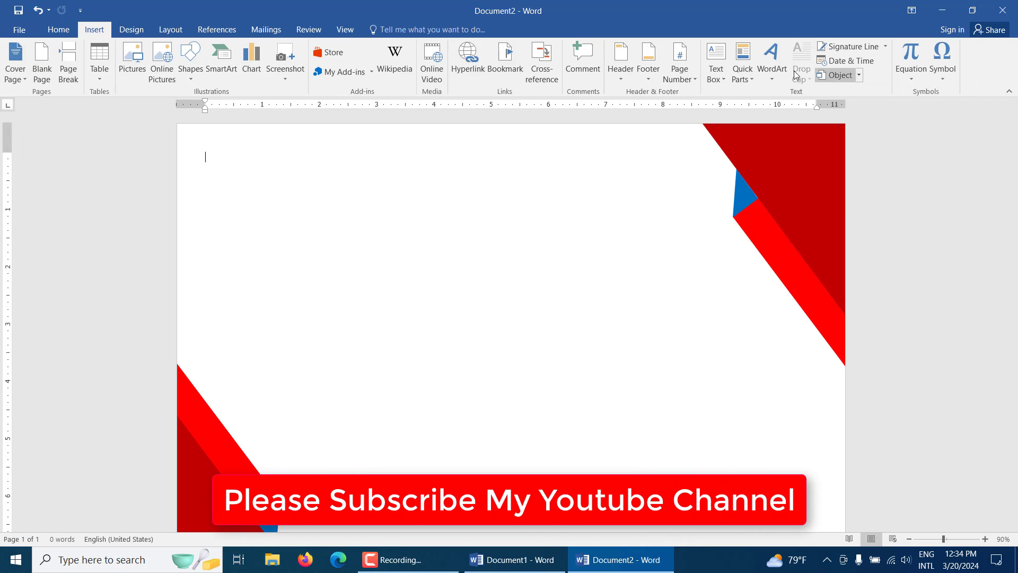
left_click(772, 68)
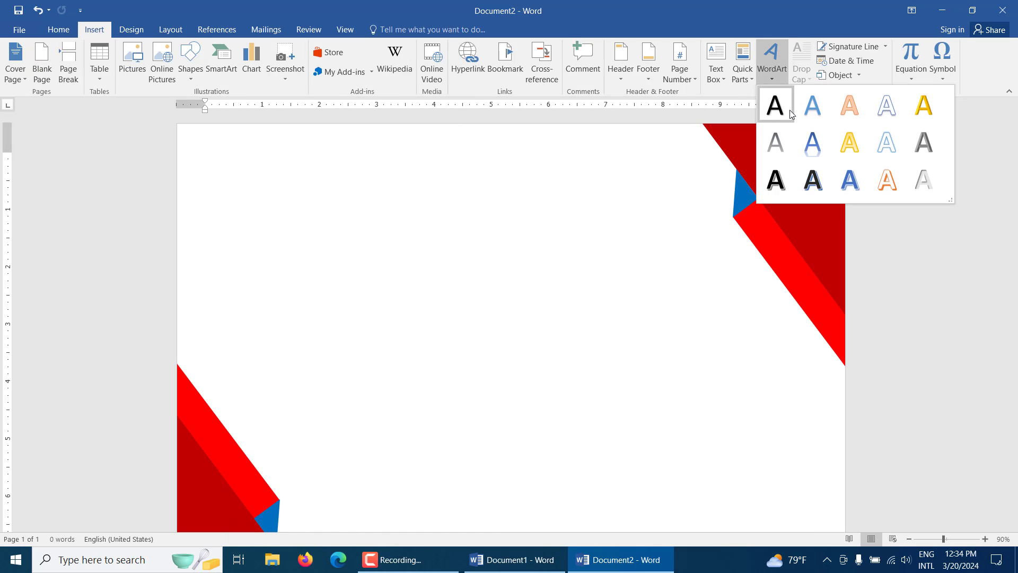
left_click(775, 106)
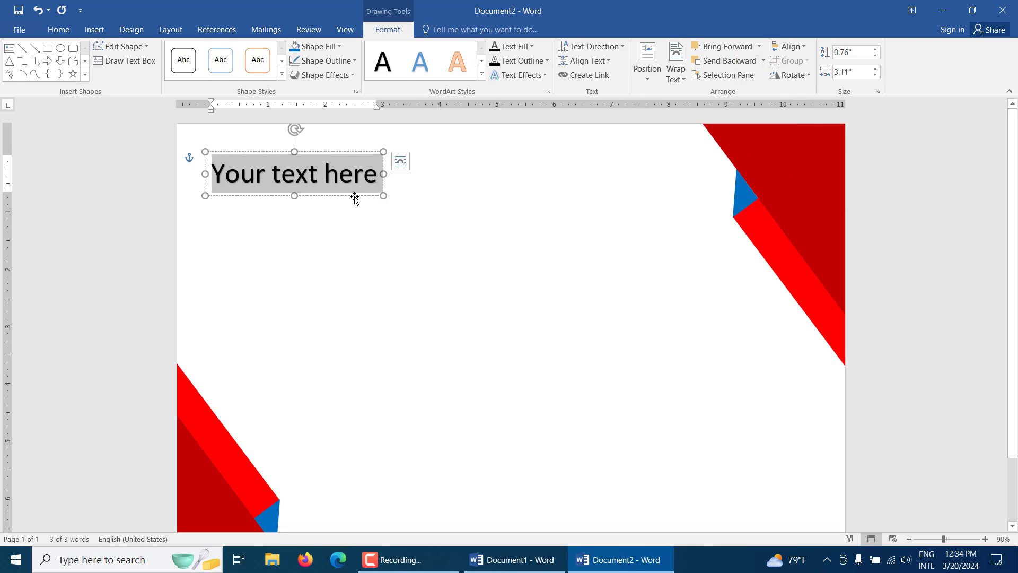
mouse_move(355, 197)
left_mouse_down()
mouse_move(382, 205)
mouse_move(262, 194)
left_mouse_up()
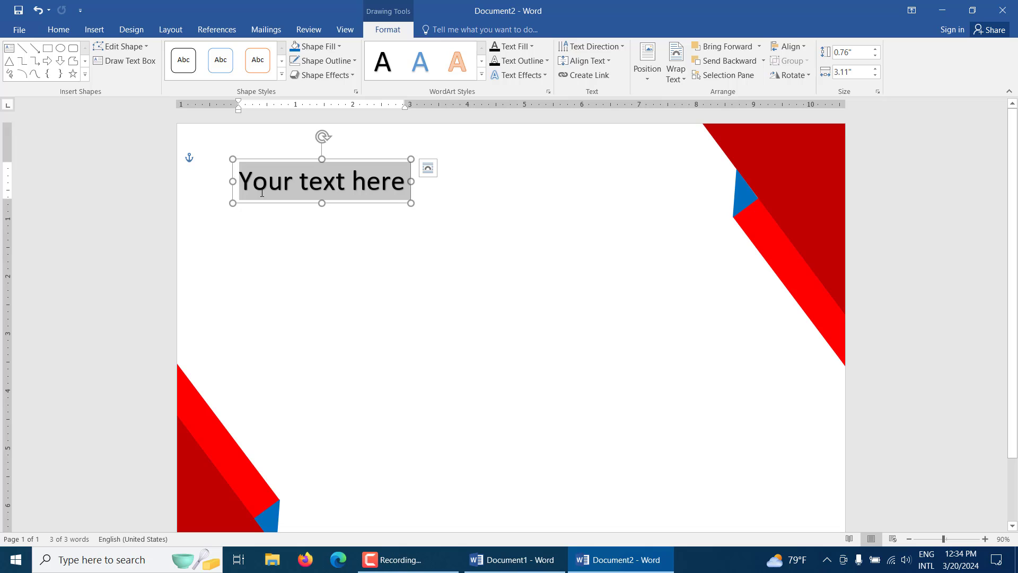
key("ctrl+v")
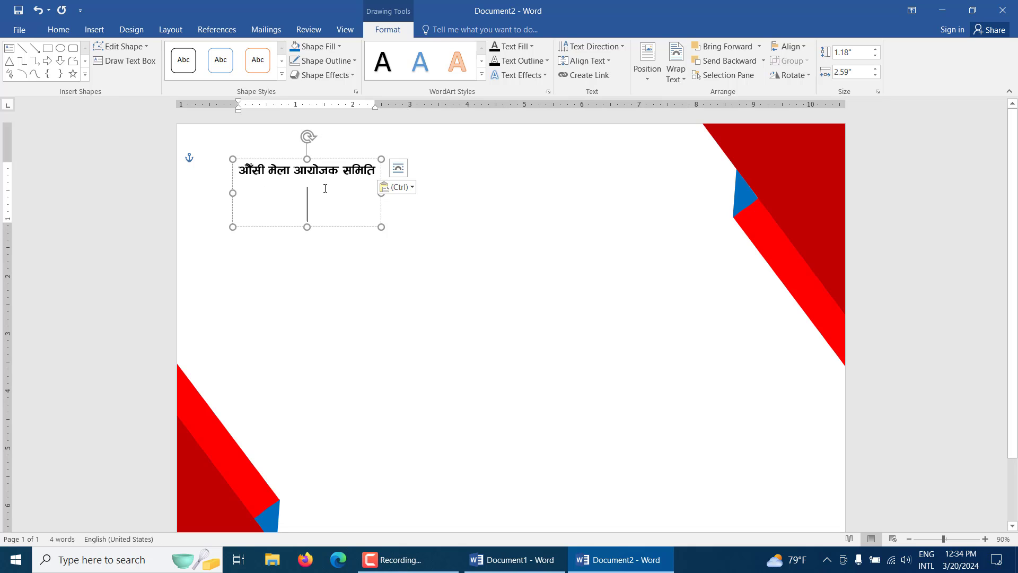
key("BackSpace")
left_click_drag(381, 189, 671, 212)
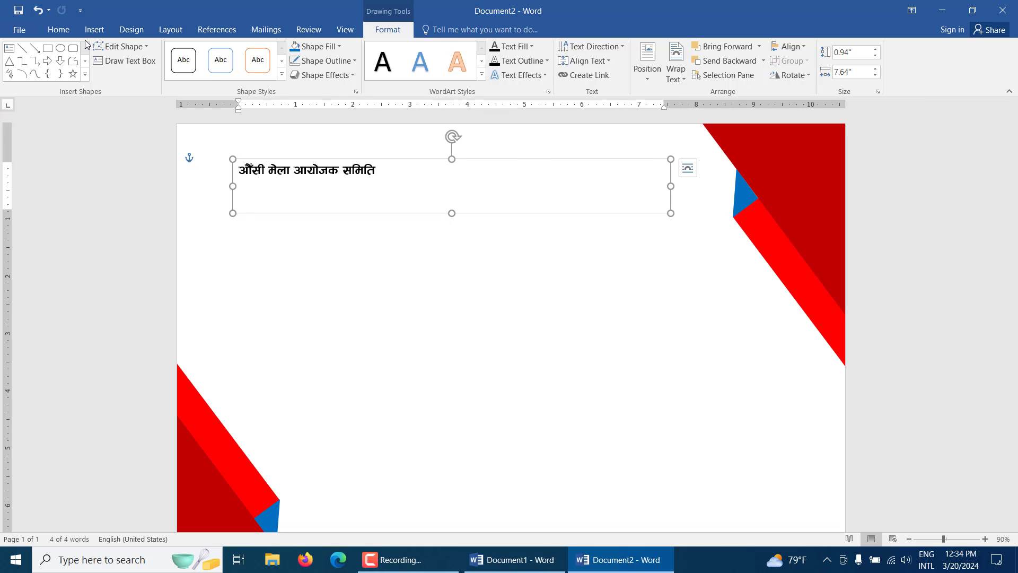
Grow the heading's font size up to 80.
left_click(59, 29)
left_click(194, 52)
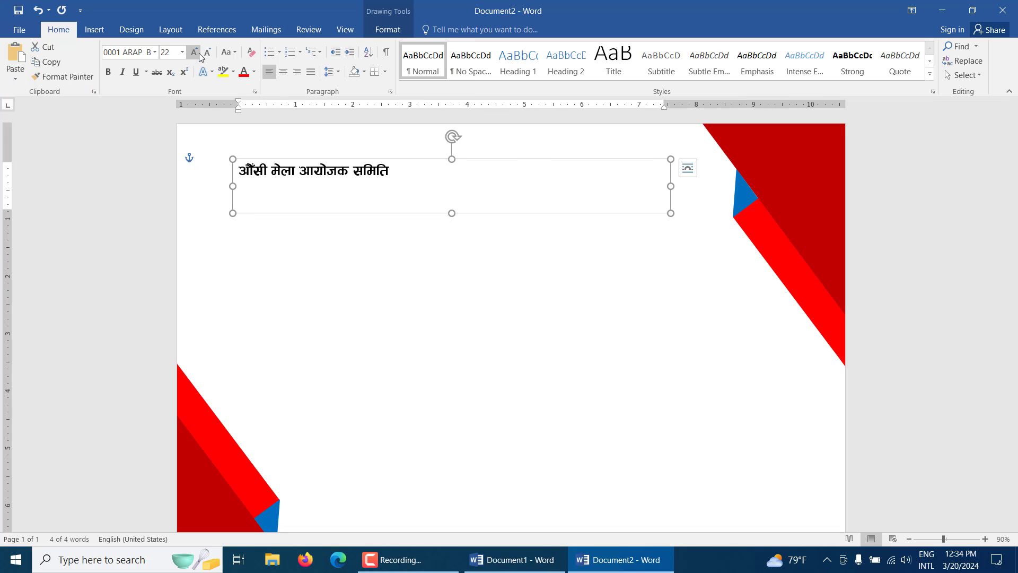
left_click(194, 53)
triple_click(194, 53)
double_click(194, 53)
left_click(194, 52)
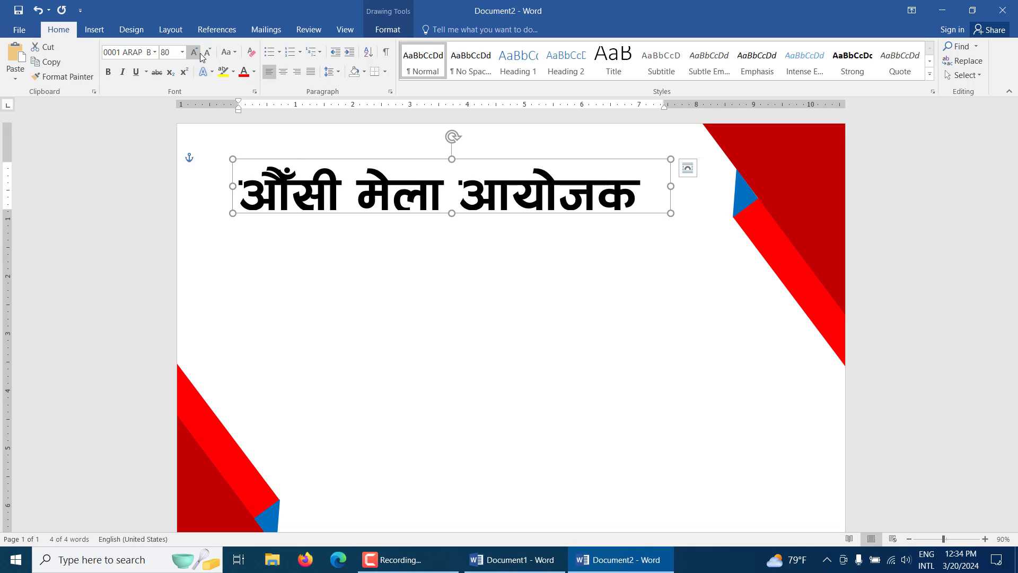
Resize the heading box to 1.54" by 10.03" and move it to the left page edge.
left_click_drag(671, 212, 789, 247)
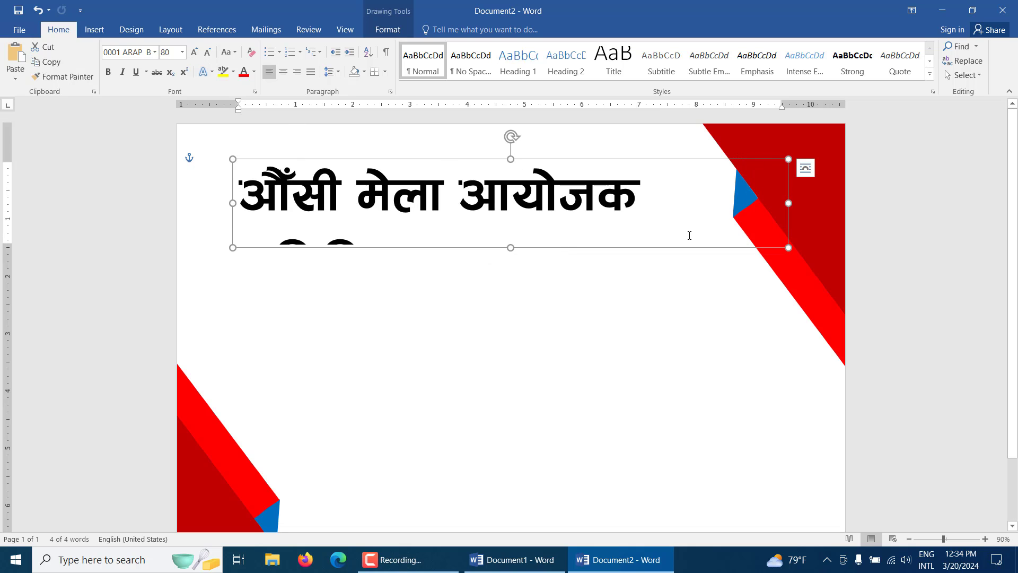
left_click_drag(789, 203, 808, 203)
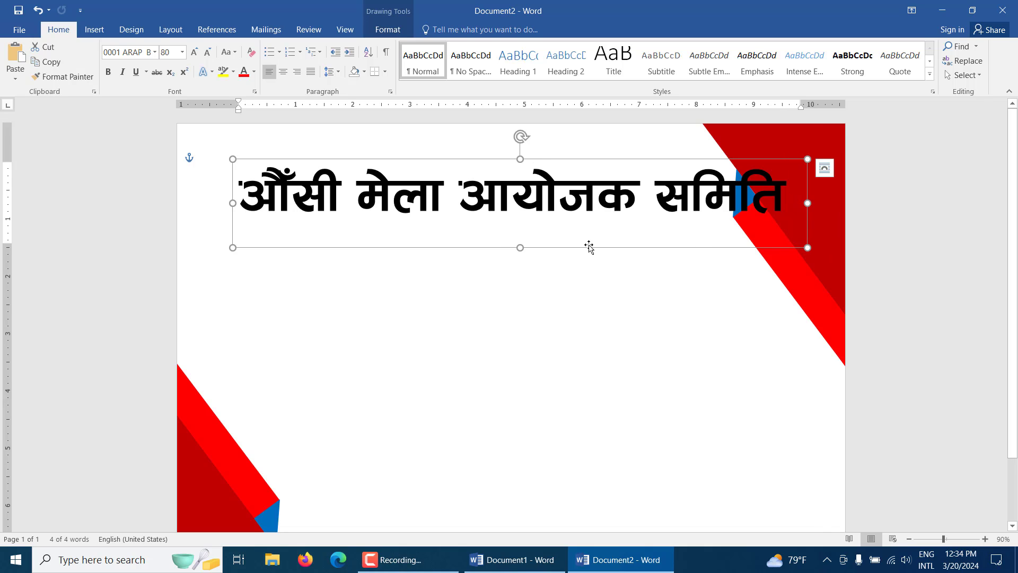
mouse_move(589, 247)
left_mouse_down()
mouse_move(526, 257)
mouse_move(534, 257)
left_mouse_up()
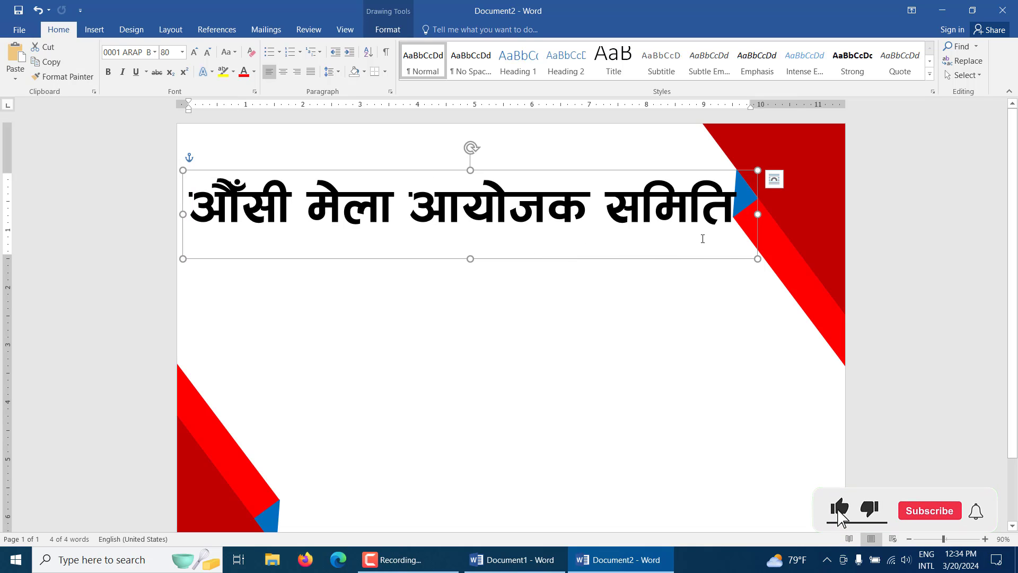
left_click(399, 35)
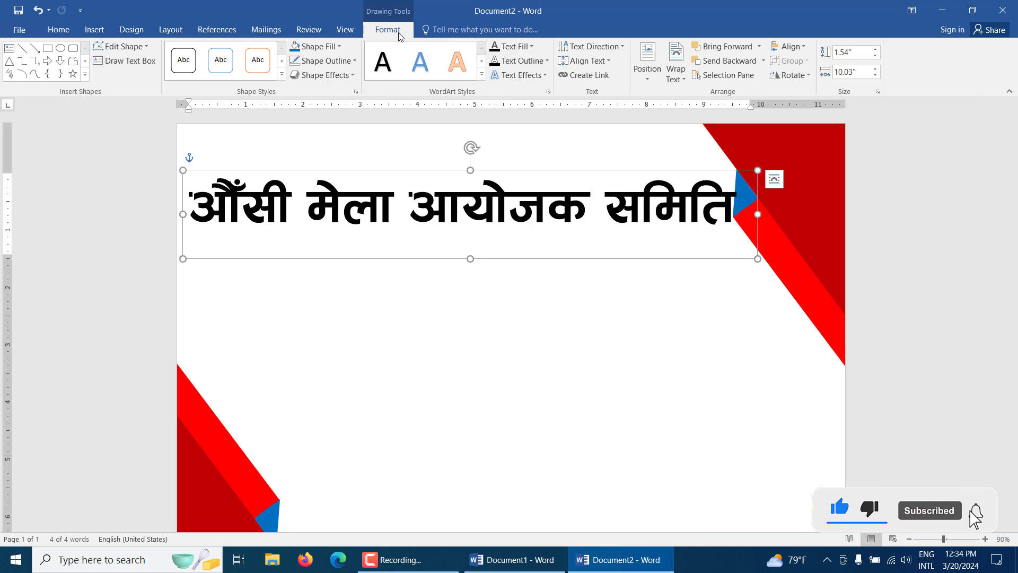
Apply the Arch Up text effect and make the heading box taller to 4.29".
left_click(519, 76)
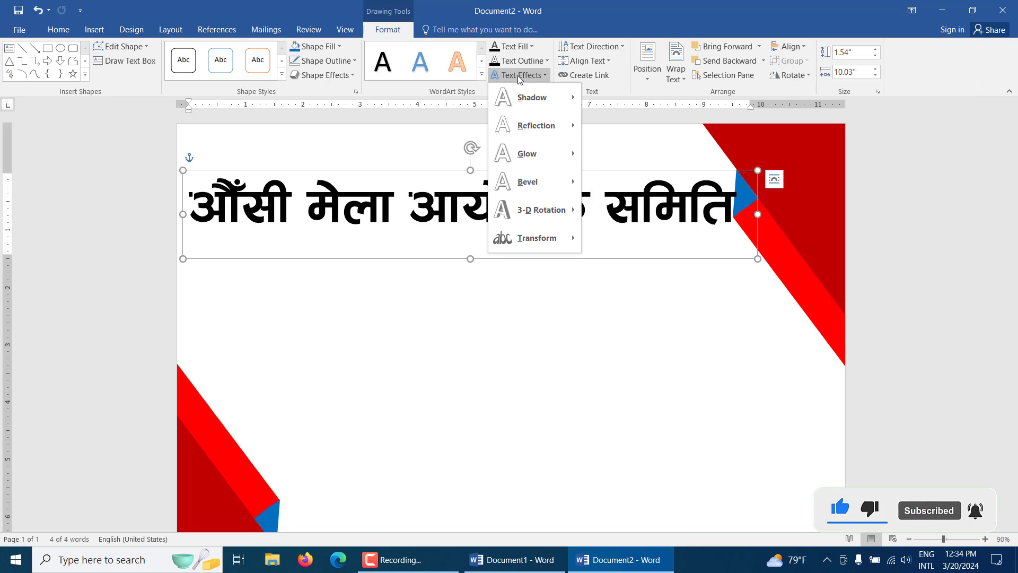
mouse_move(534, 238)
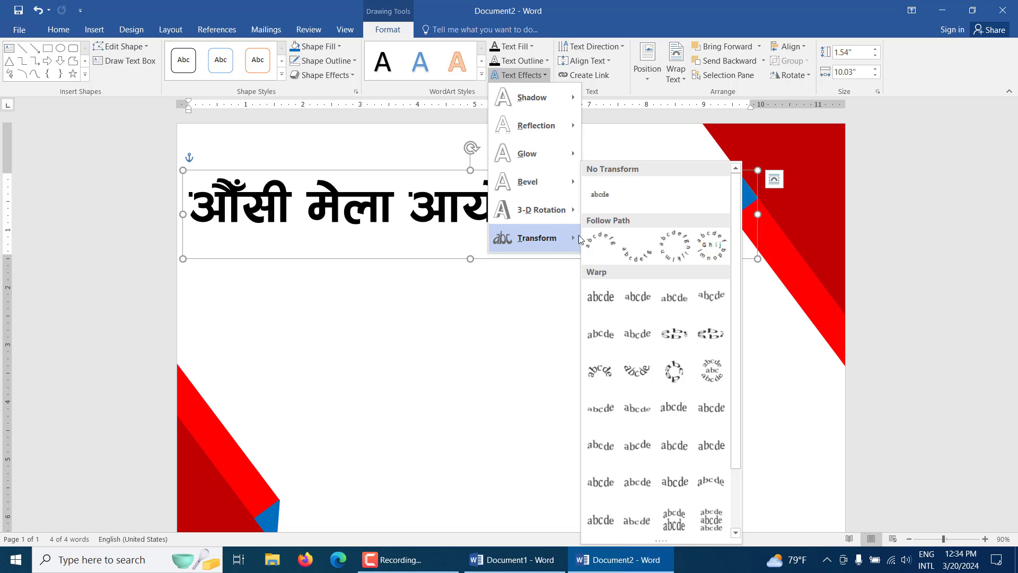
left_click(608, 243)
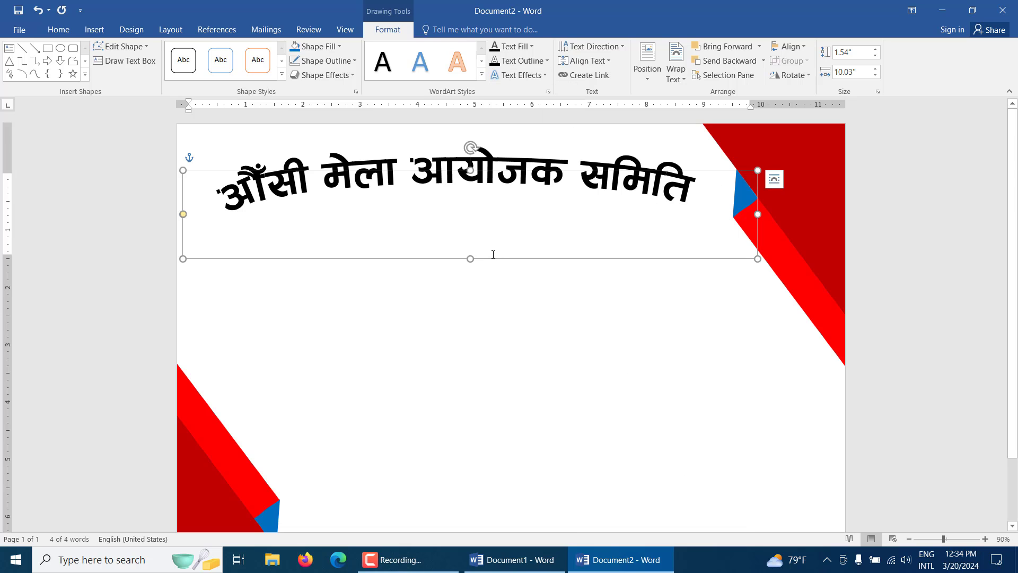
left_click_drag(470, 260, 472, 416)
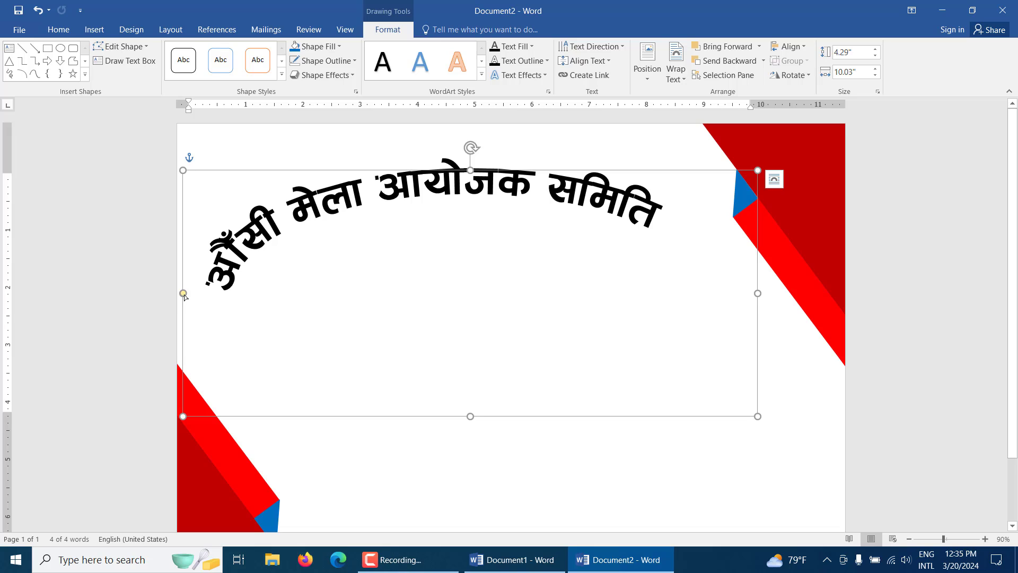
left_click_drag(184, 295, 186, 270)
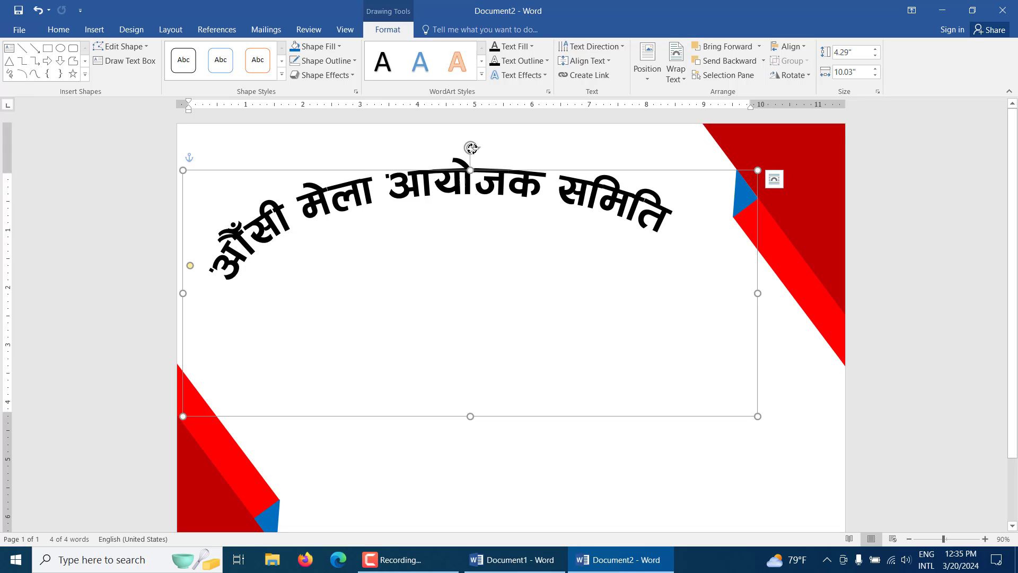
left_click_drag(472, 149, 476, 146)
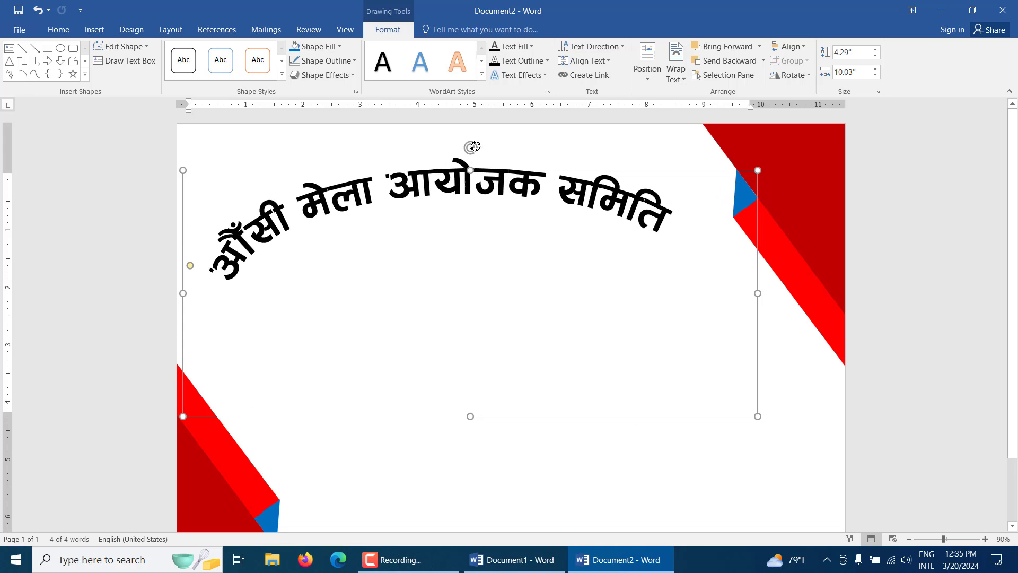
left_click_drag(475, 146, 479, 146)
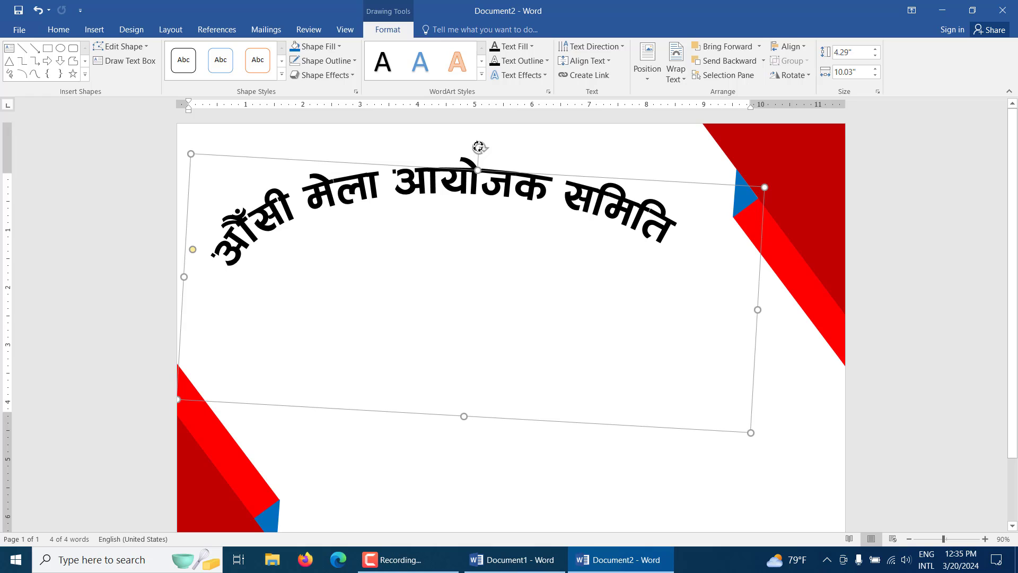
Reshape the arch curve and straighten the heading box back to level.
left_click(282, 230)
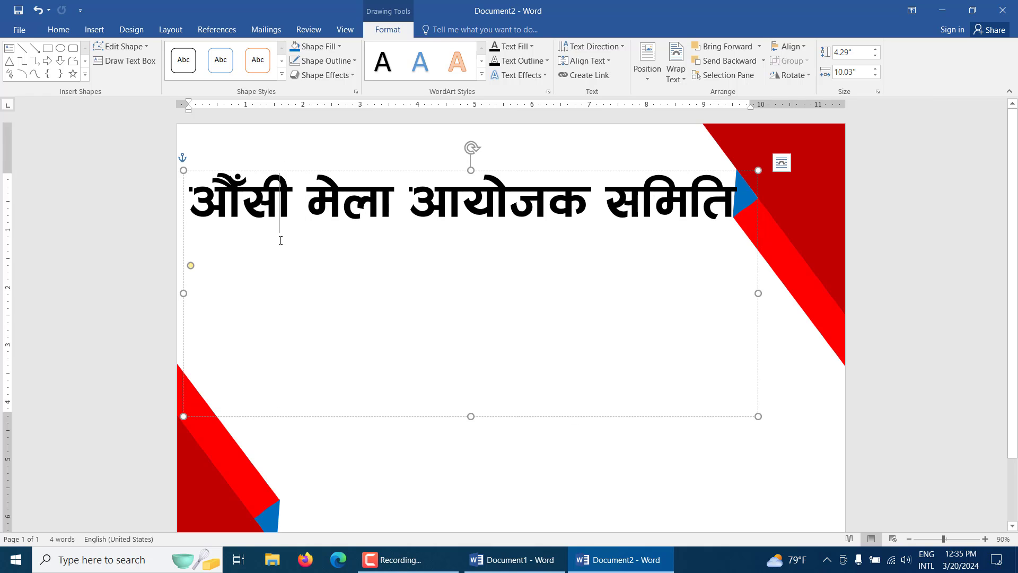
left_click(477, 419)
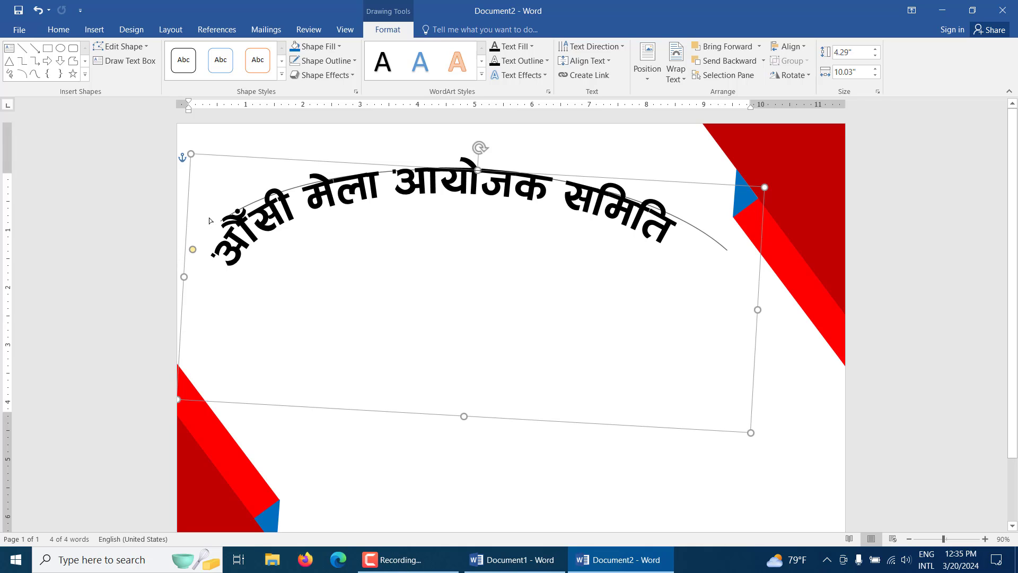
left_click_drag(192, 249, 222, 220)
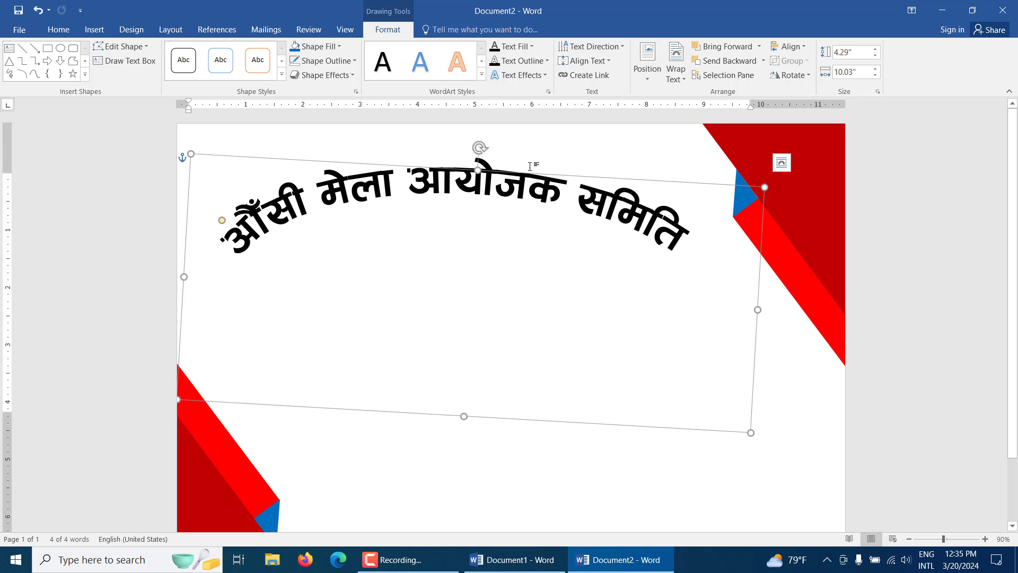
left_click_drag(480, 150, 484, 147)
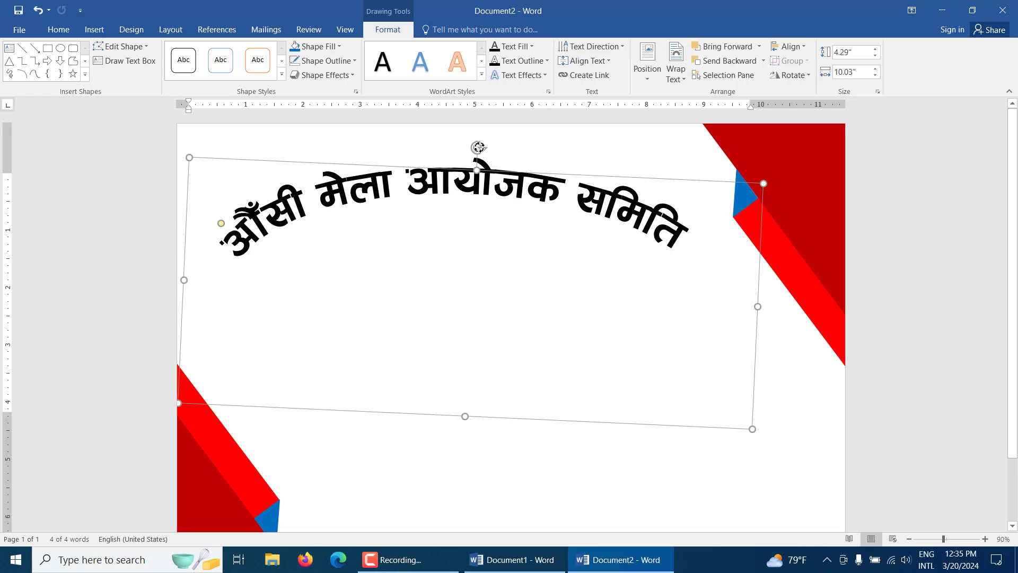
left_click(955, 226)
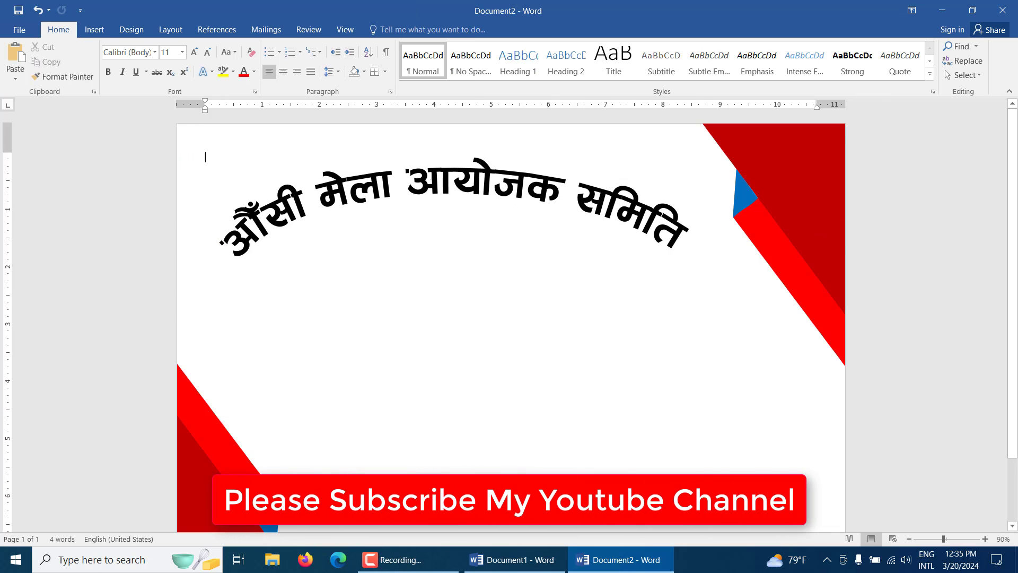
left_click(409, 186)
Select all the arched heading text and set its font colour to blue.
key("ctrl+a")
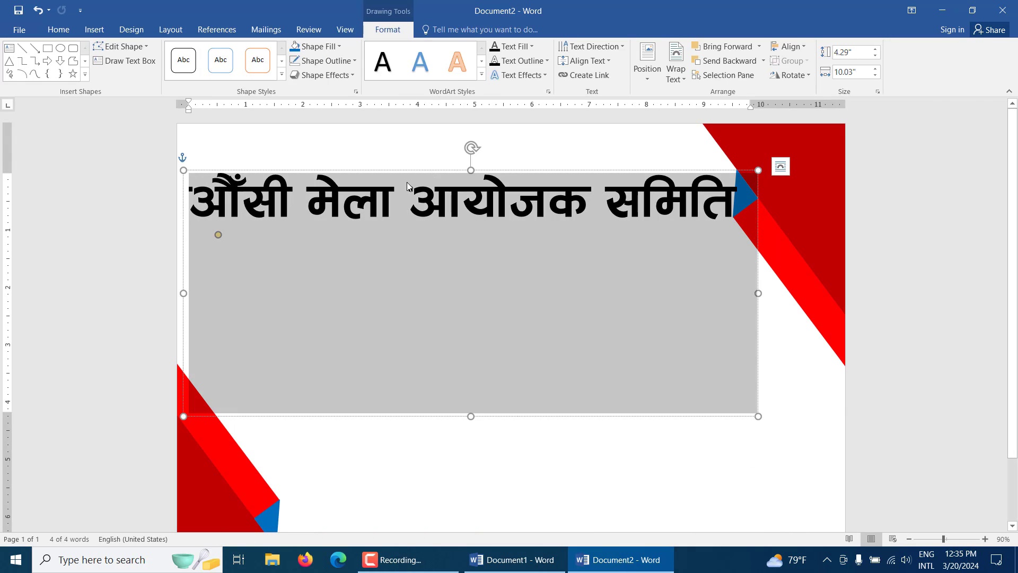
left_click(59, 30)
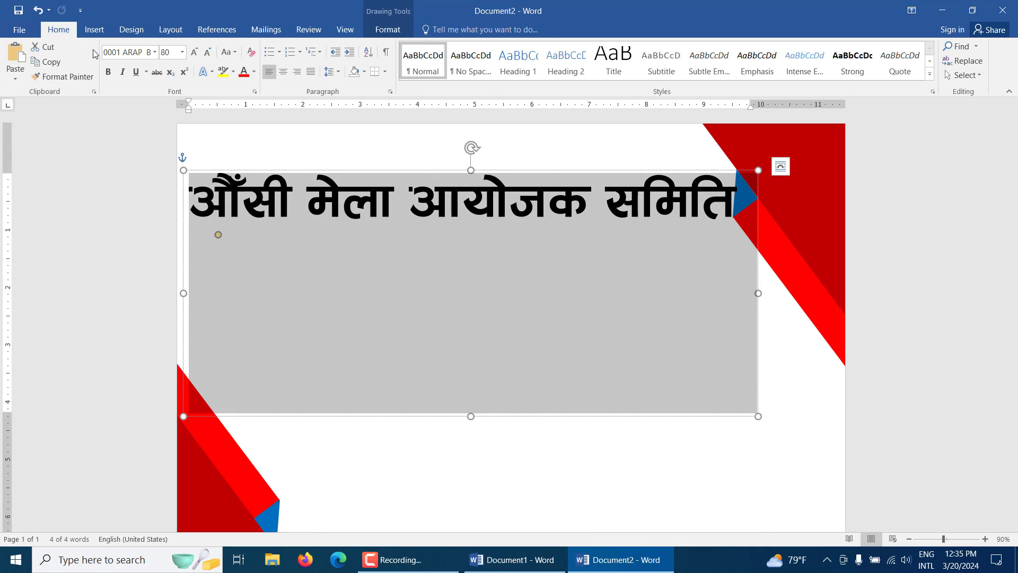
left_click(253, 75)
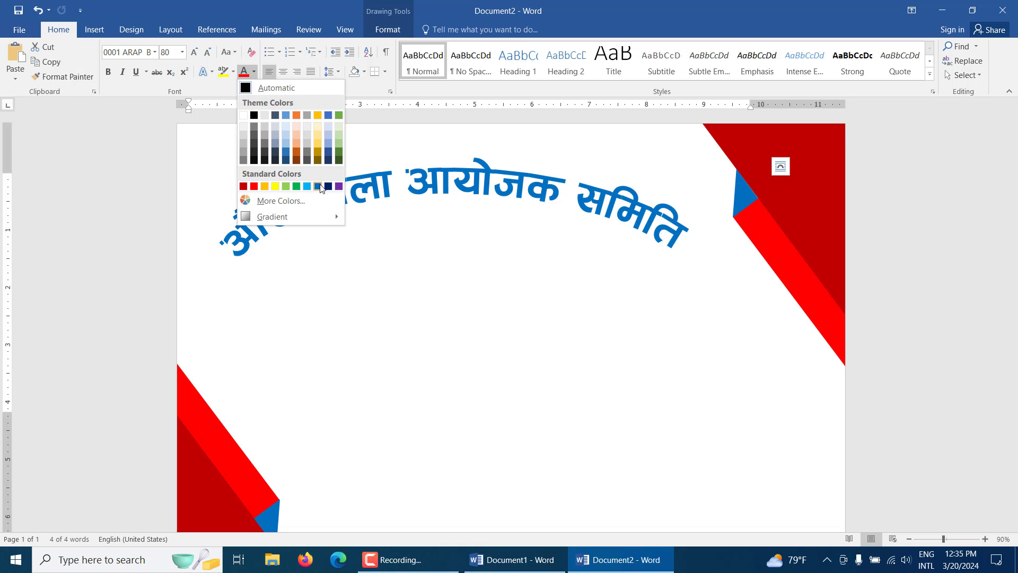
left_click(318, 186)
left_click(859, 391)
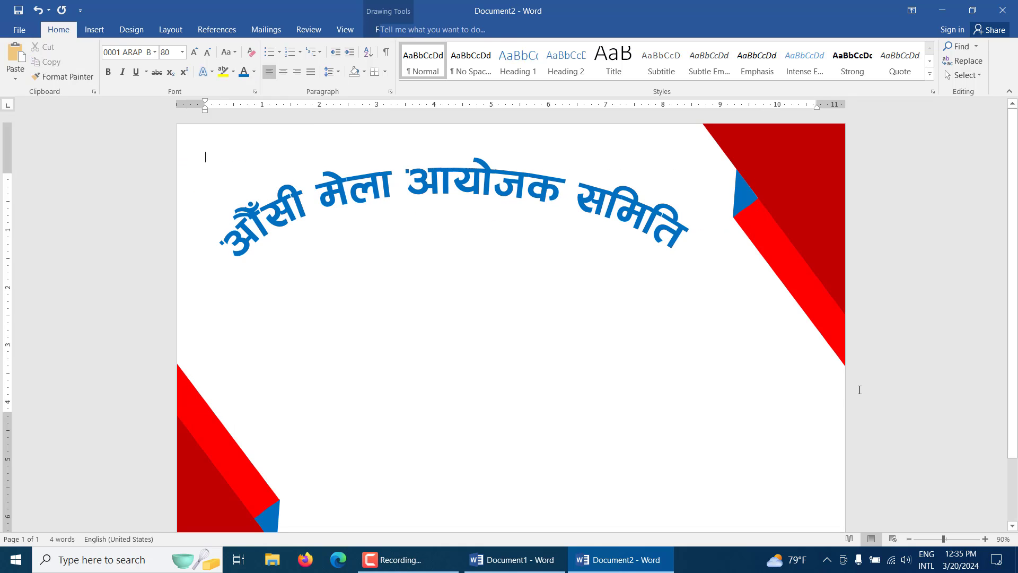
scroll(857, 381, "down", 2)
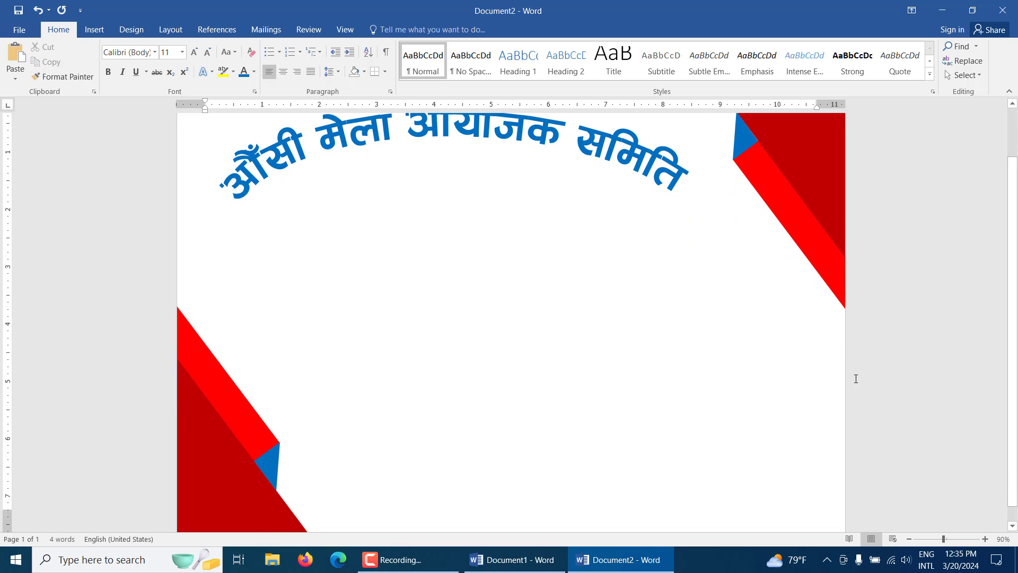
Place the line बाणगंगा-८, कपिलवस्तु from Document1 into a new WordArt box below the heading.
left_click(510, 560)
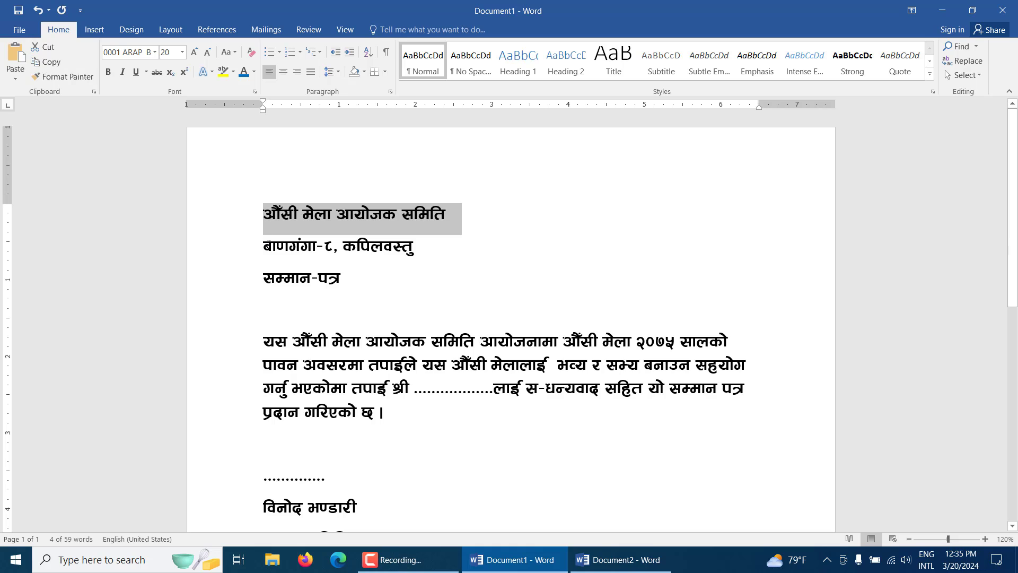
left_click_drag(265, 244, 421, 246)
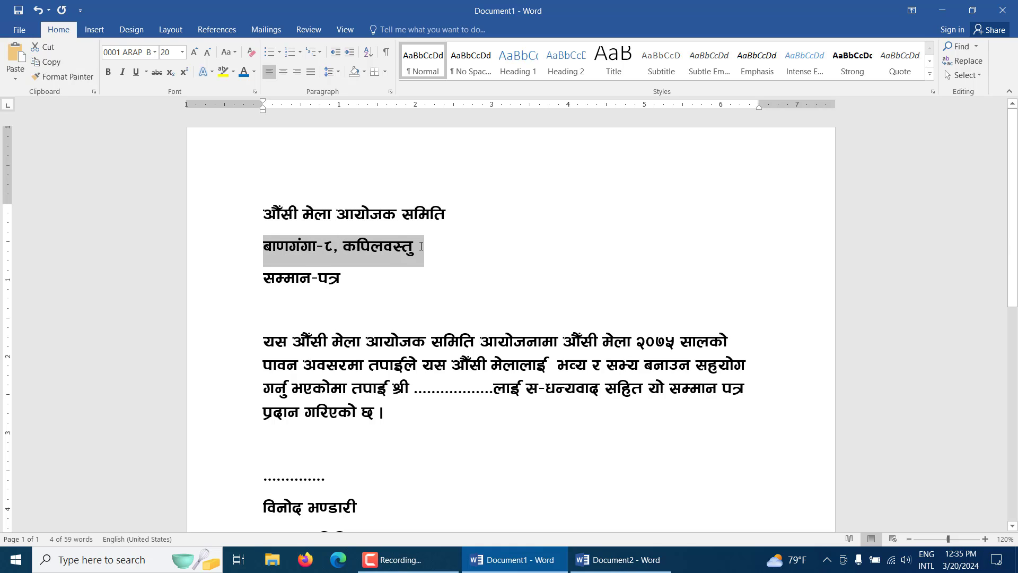
left_click(597, 561)
left_click(92, 32)
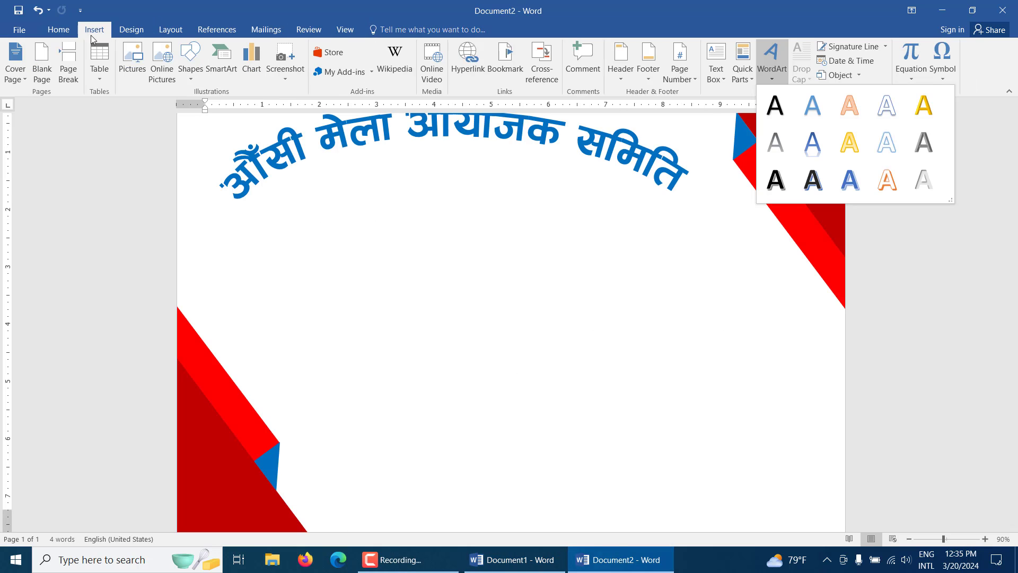
left_click(772, 59)
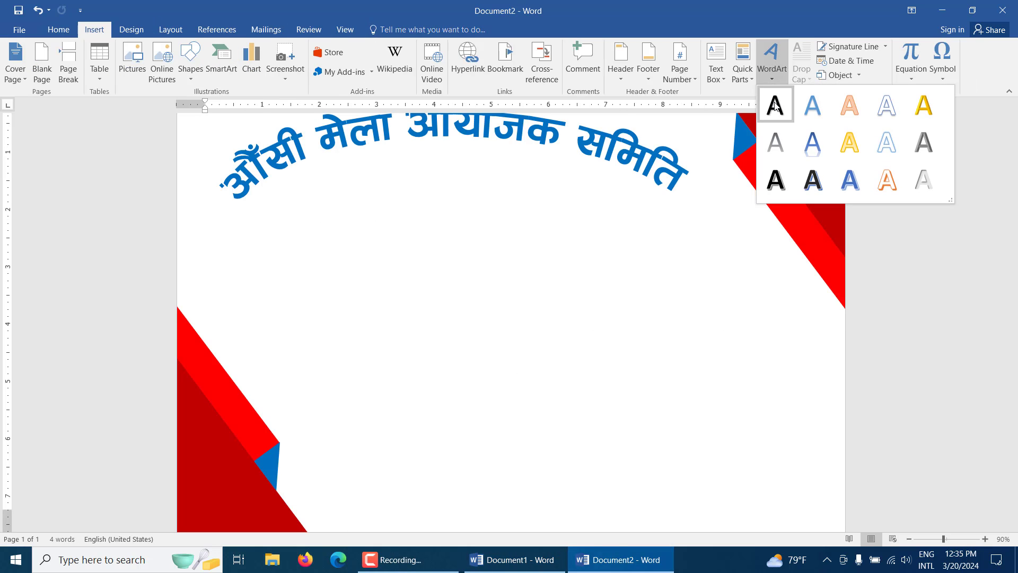
left_click(775, 104)
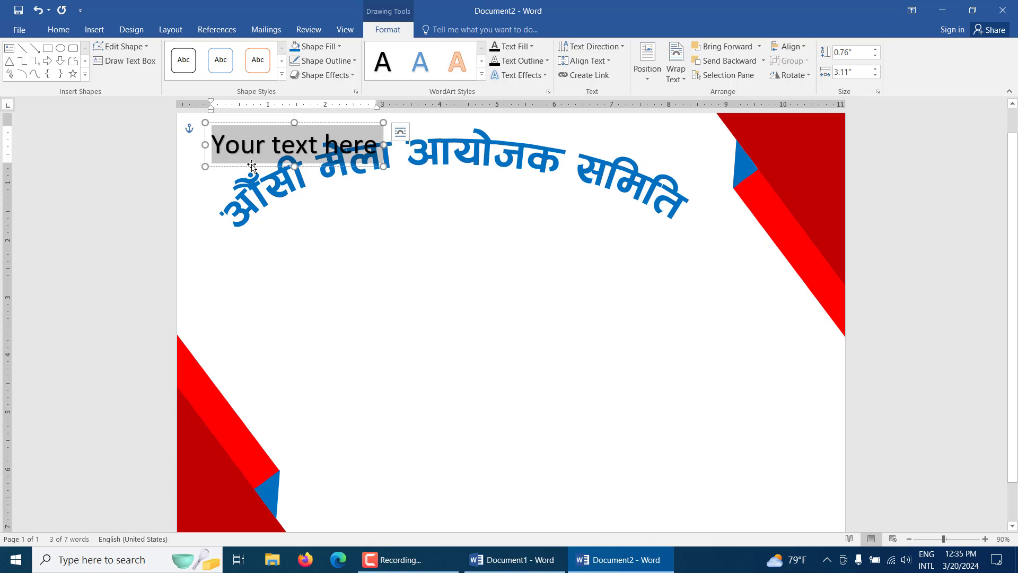
left_click_drag(252, 166, 407, 258)
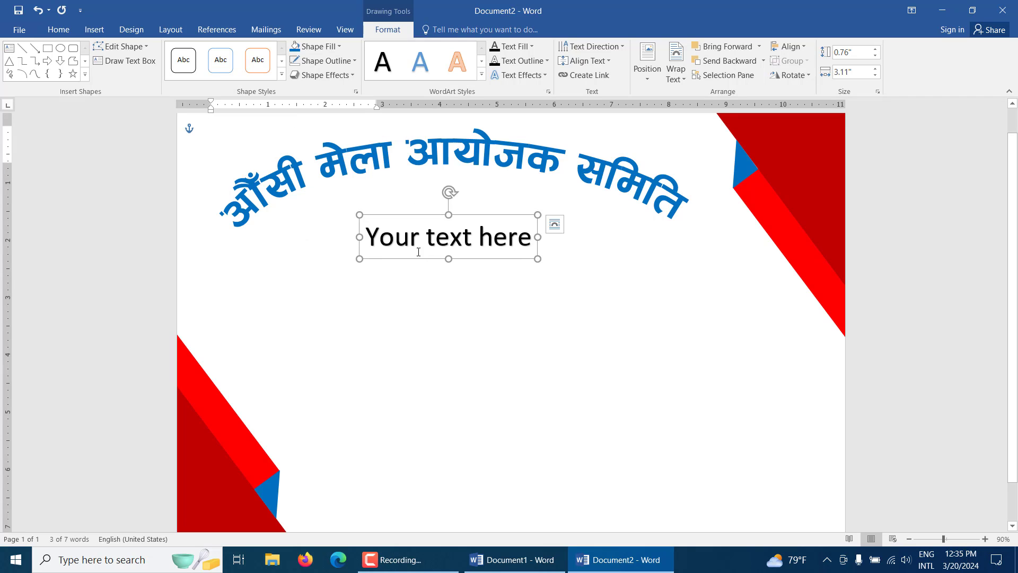
triple_click(450, 243)
type("बाणगंगा-८, कपिलवस्तु")
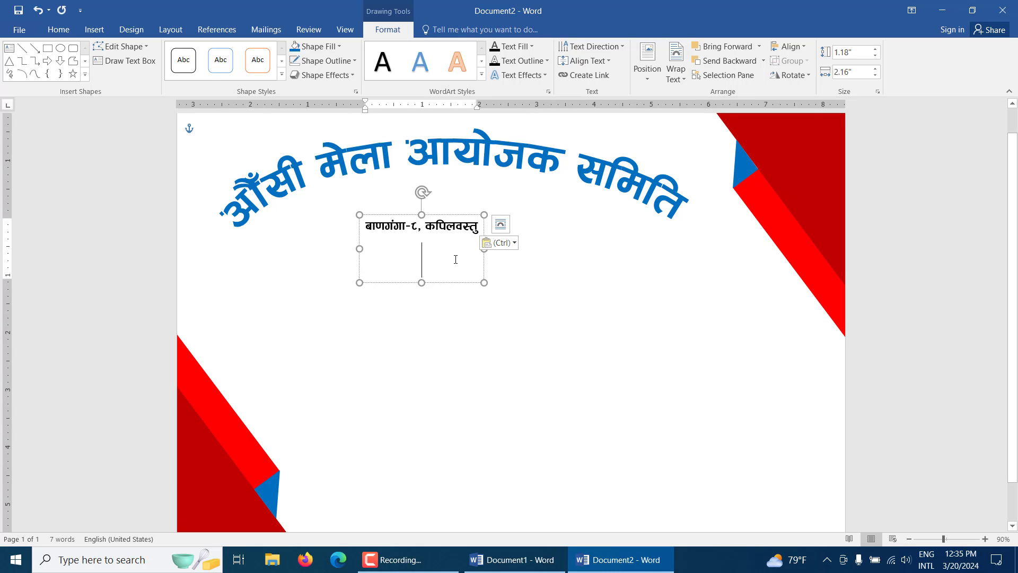
key("BackSpace")
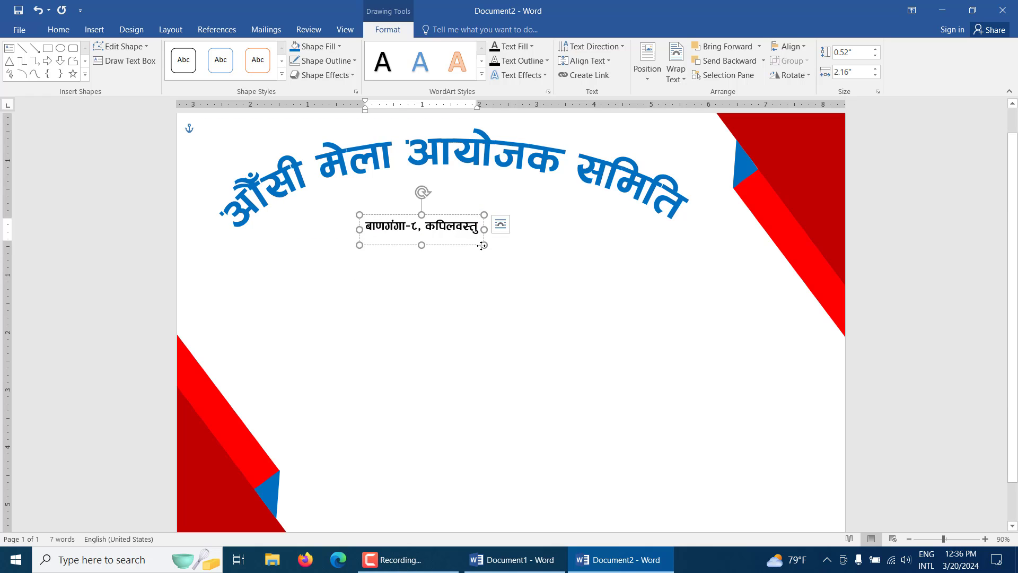
left_click_drag(481, 246, 512, 246)
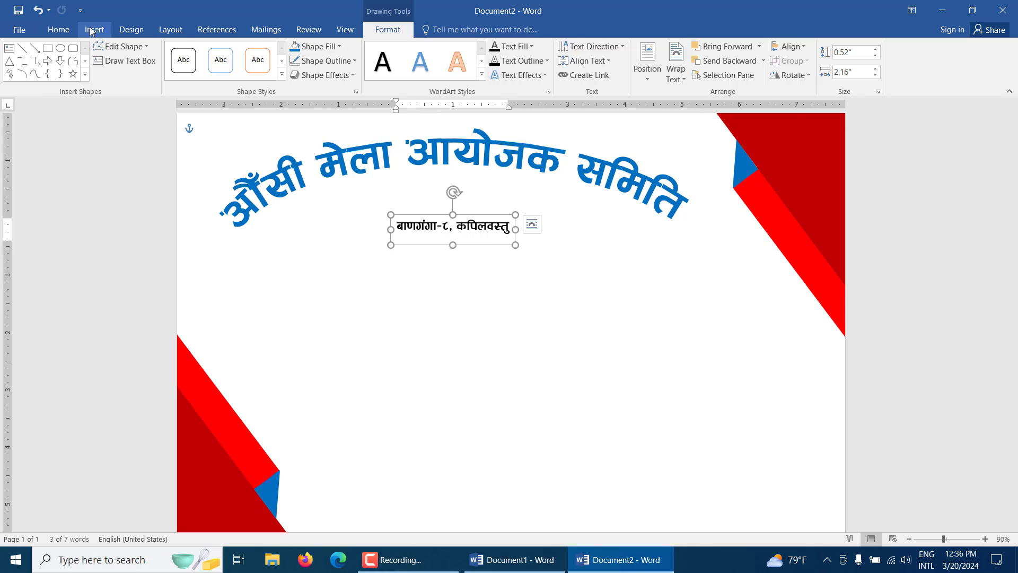
Enlarge the address text to 28, colour it red, and centre it under the heading.
left_click(91, 31)
left_click(58, 29)
left_click(194, 53)
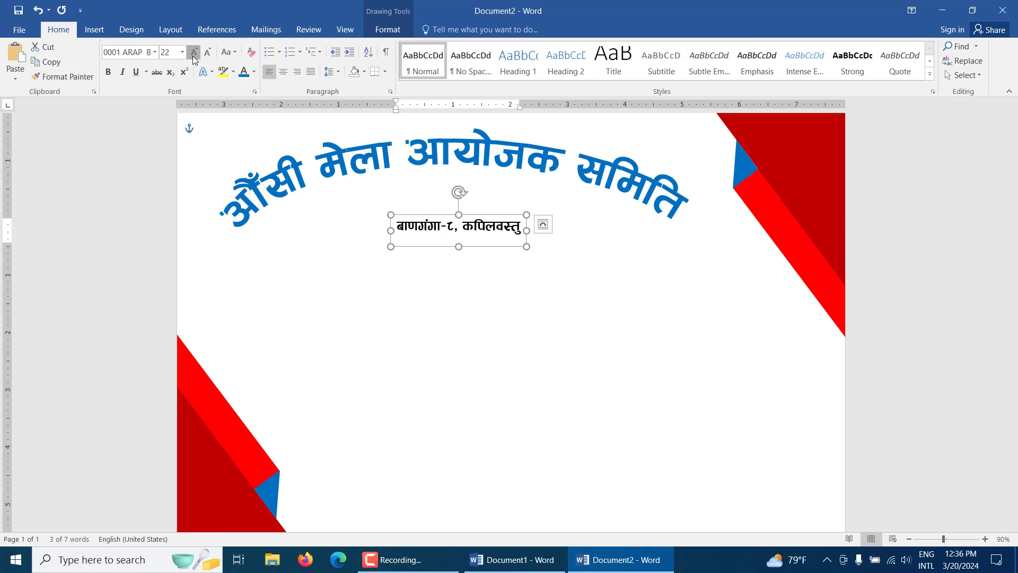
left_click(193, 53)
left_click(194, 53)
left_click(193, 53)
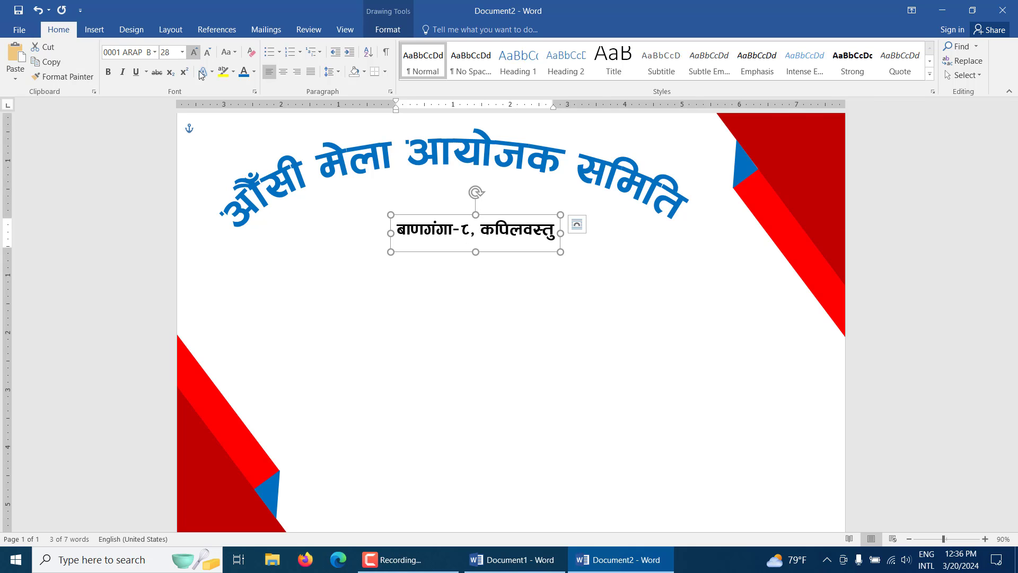
left_click(254, 72)
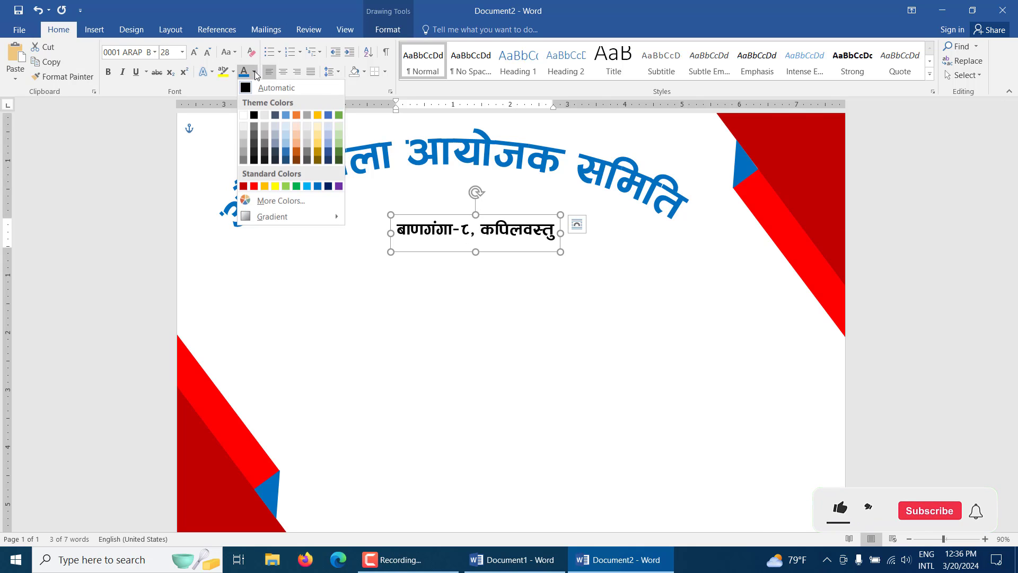
left_click(254, 187)
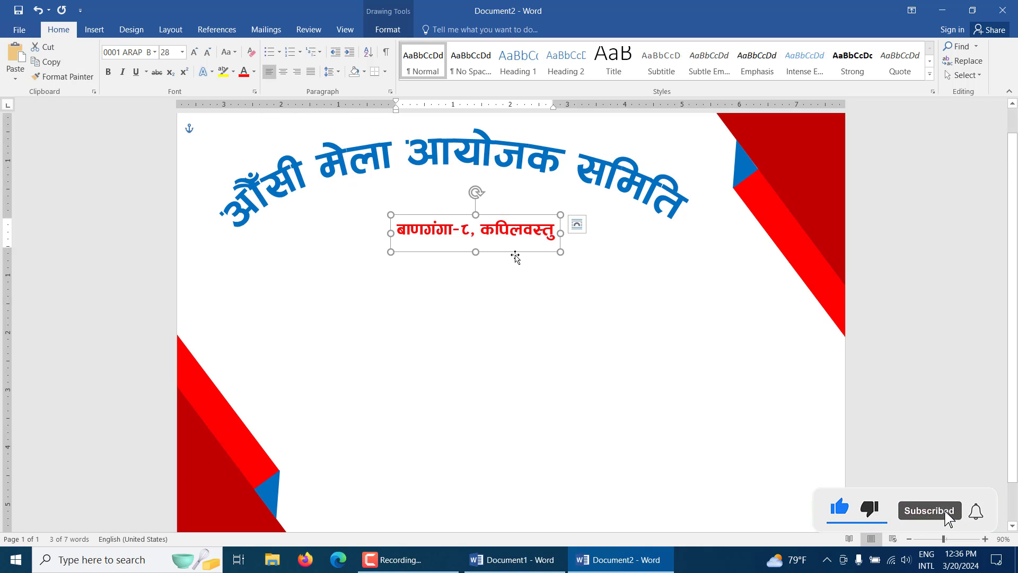
left_click_drag(515, 257, 489, 241)
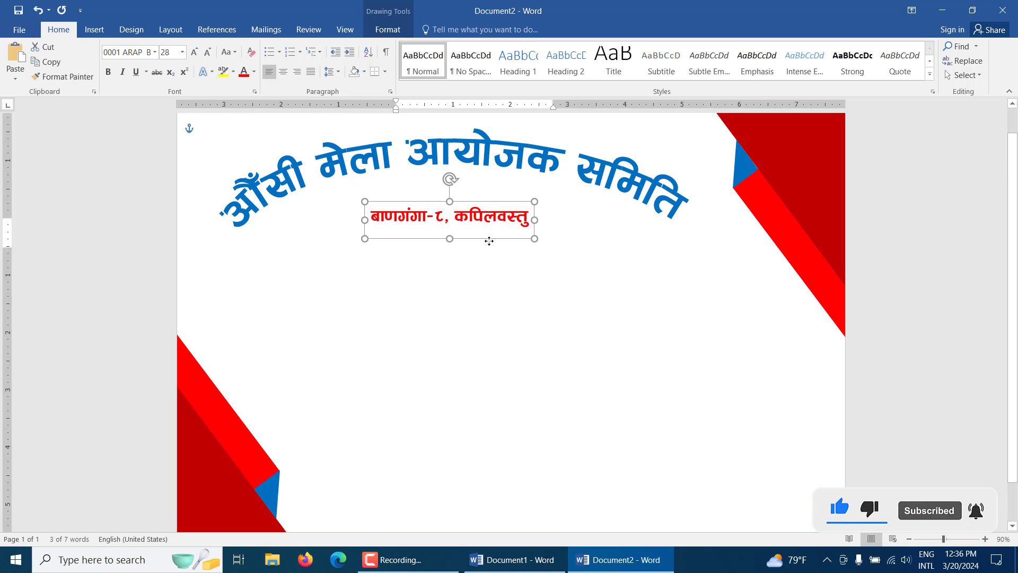
left_click_drag(489, 241, 482, 239)
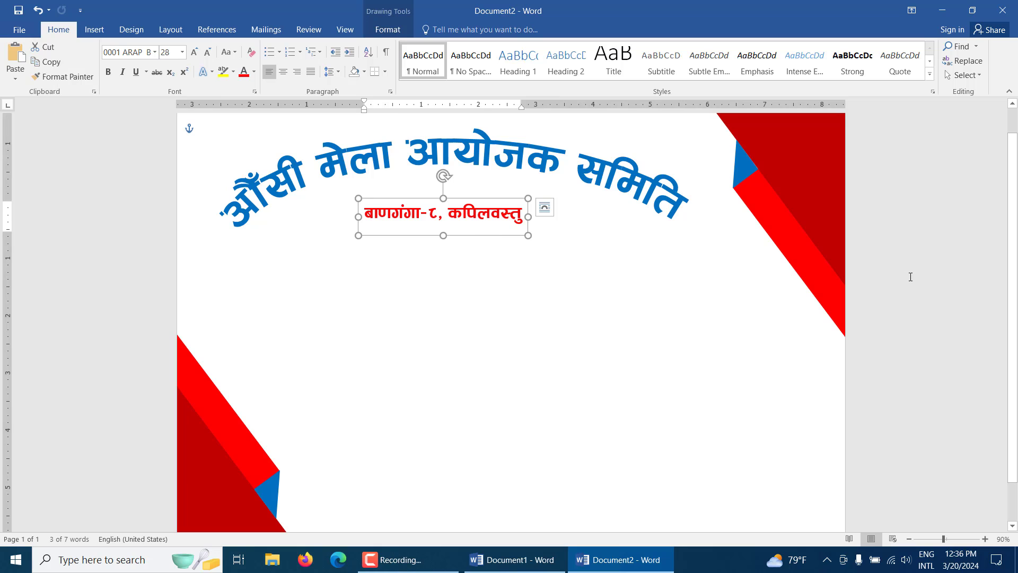
left_click(769, 286)
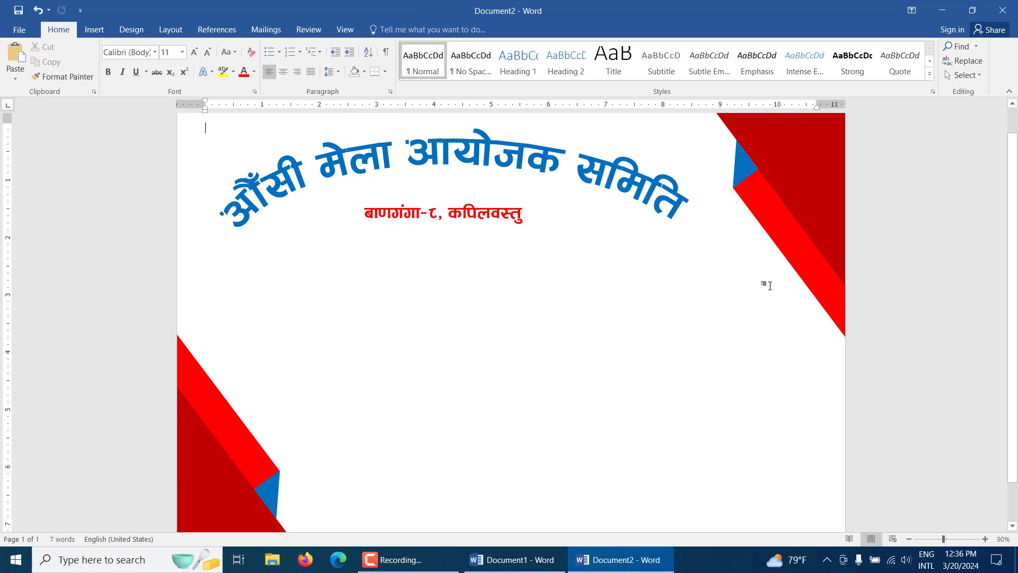
left_click(96, 33)
Draw a ribbon banner shape below the address line and widen its centre panel.
left_click(186, 84)
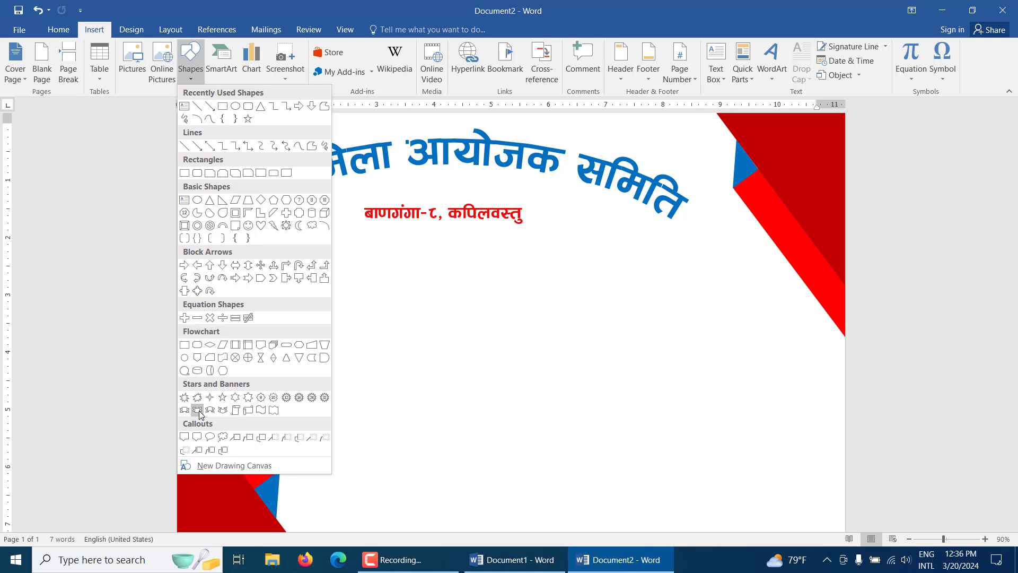
left_click(210, 410)
left_click_drag(342, 243, 614, 276)
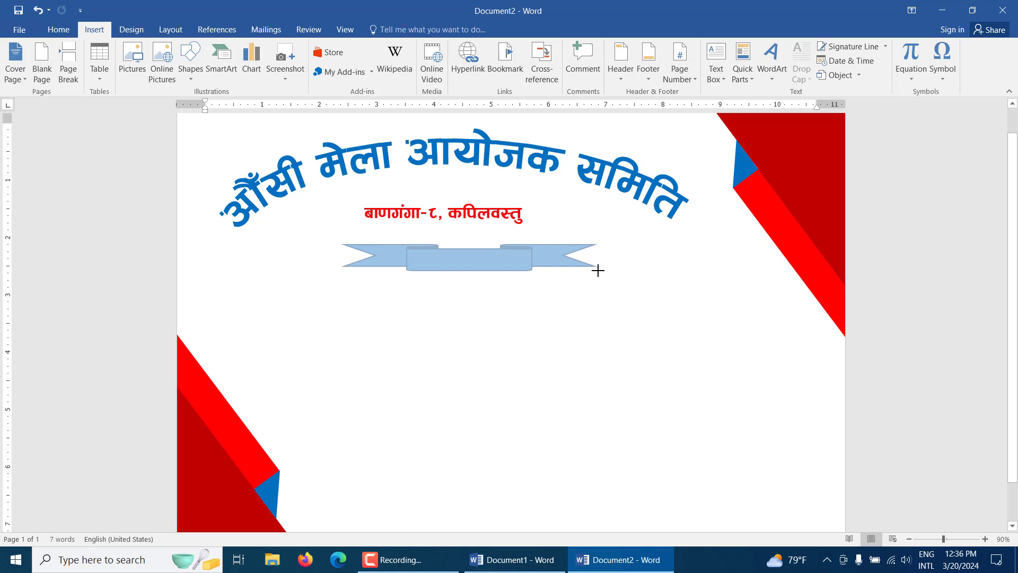
left_click_drag(526, 267, 502, 276)
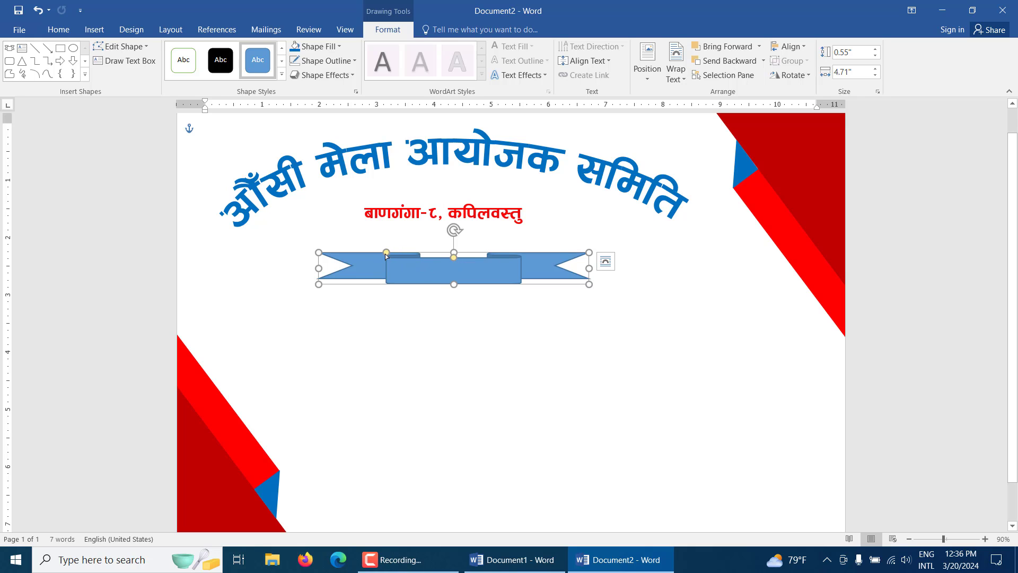
left_click_drag(386, 255, 367, 255)
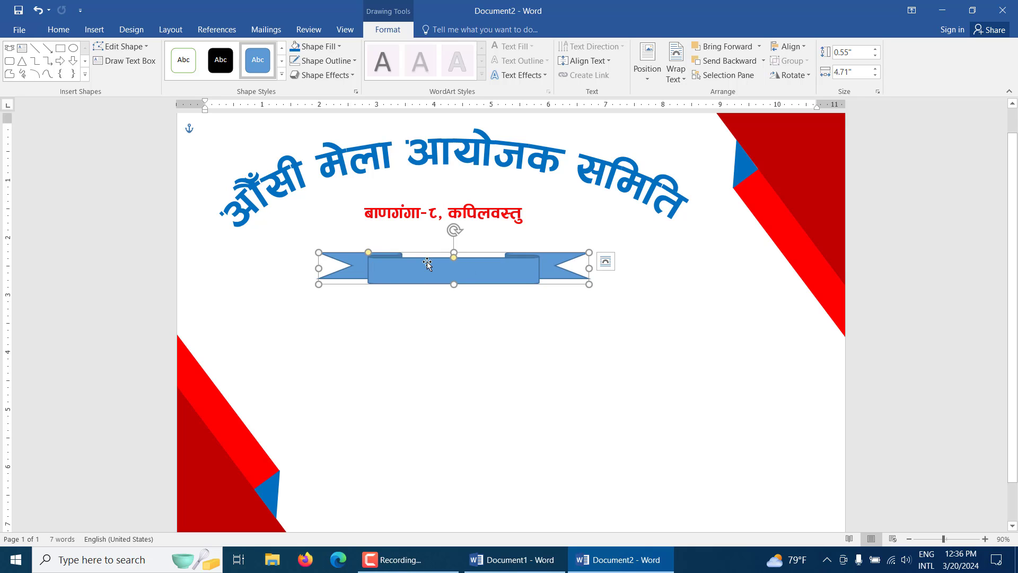
Give the ribbon banner a red fill and a red outline.
left_click(335, 50)
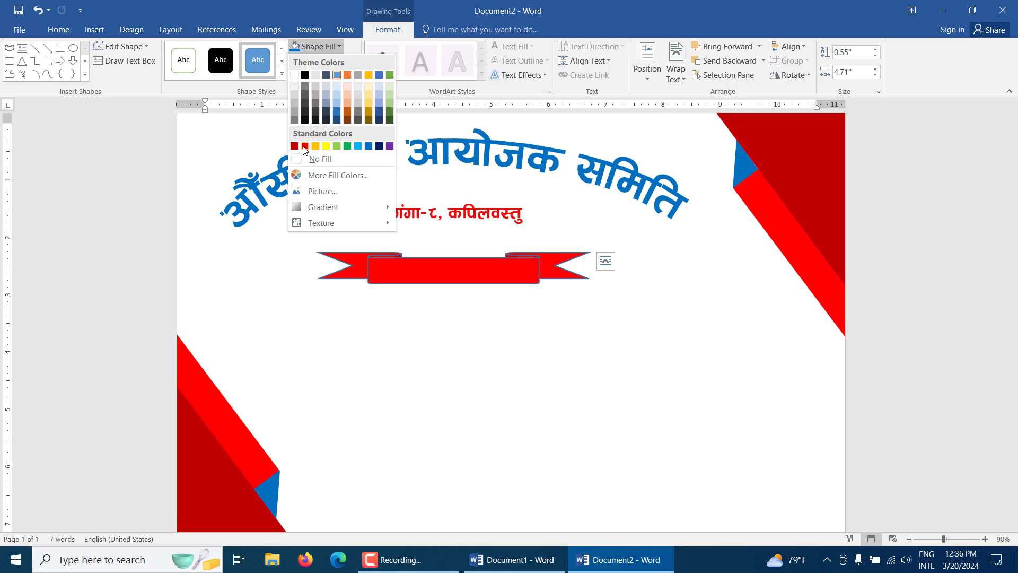
left_click(305, 146)
left_click(326, 61)
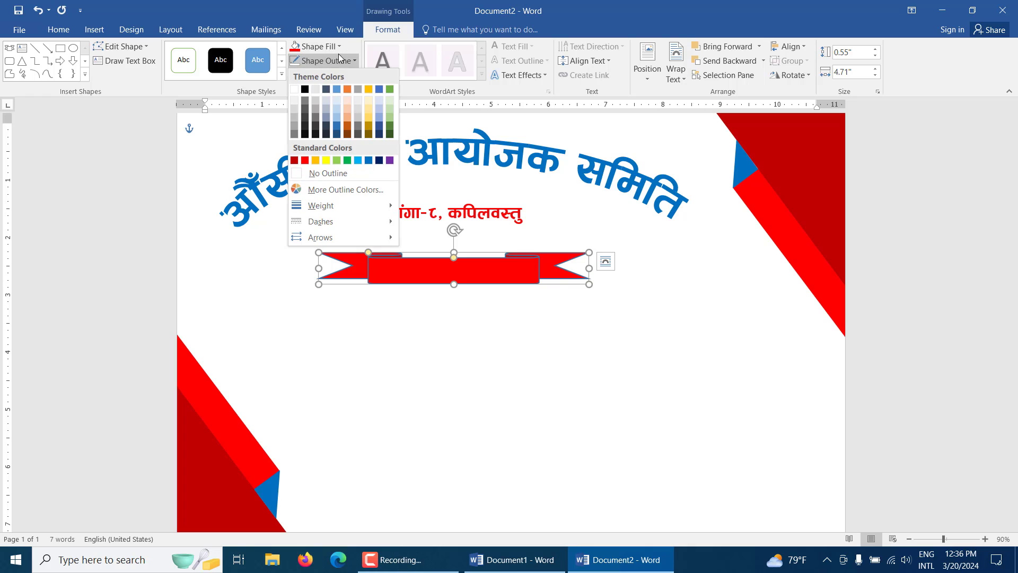
left_click(294, 89)
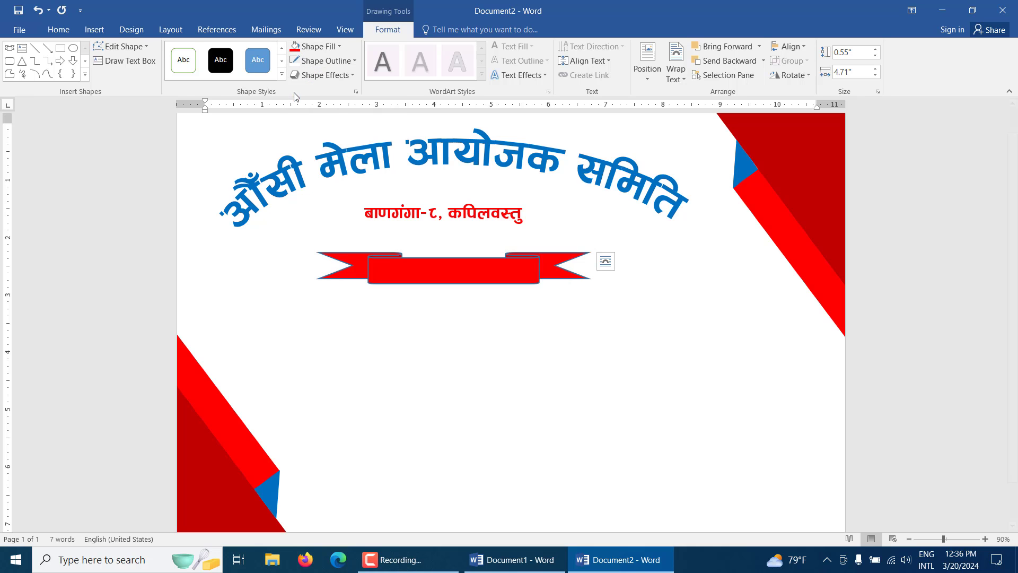
left_click(620, 352)
left_click(829, 410)
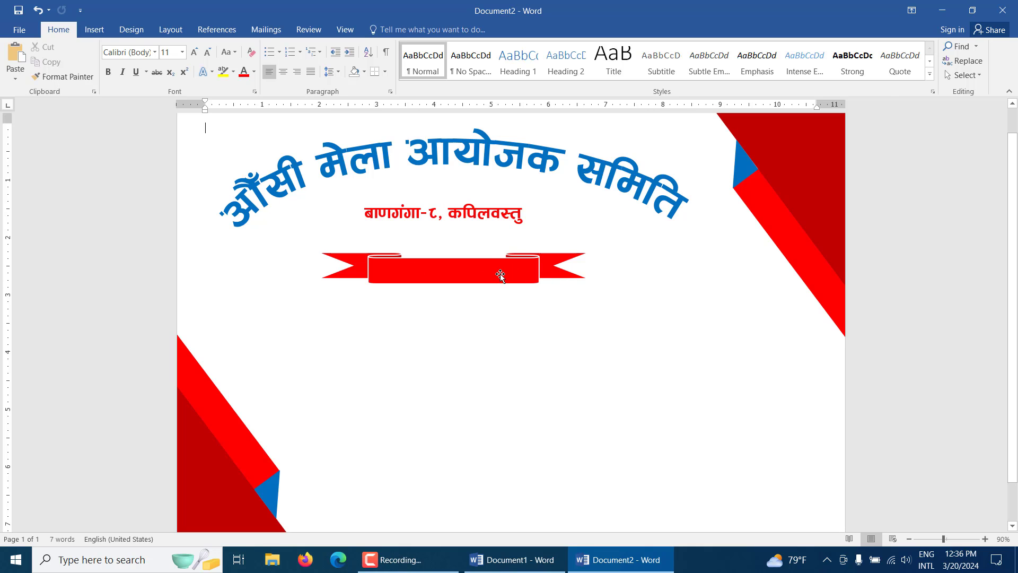
Insert a new plain WordArt box below the red ribbon.
left_click_drag(495, 273, 498, 272)
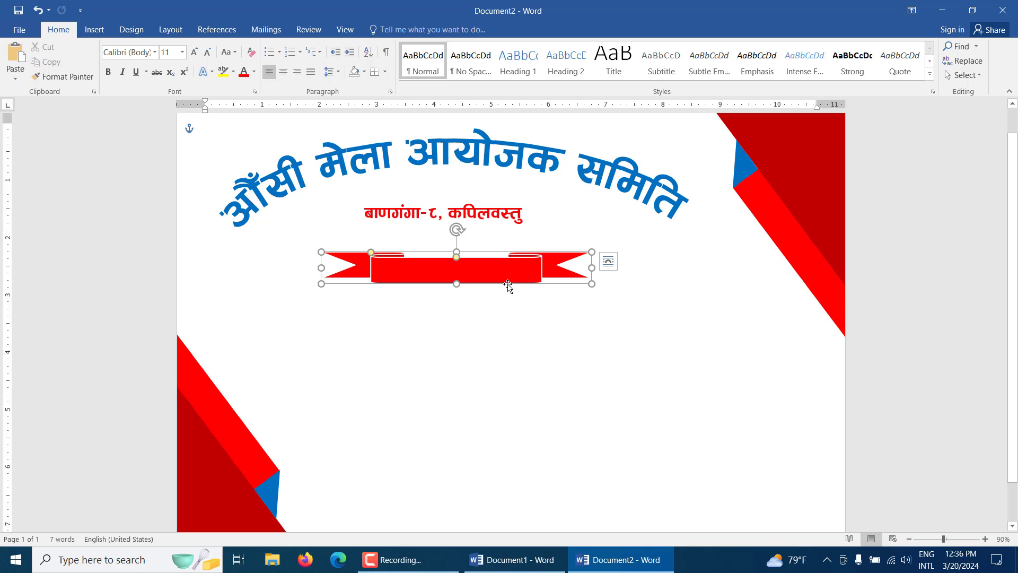
left_click(839, 314)
left_click(61, 29)
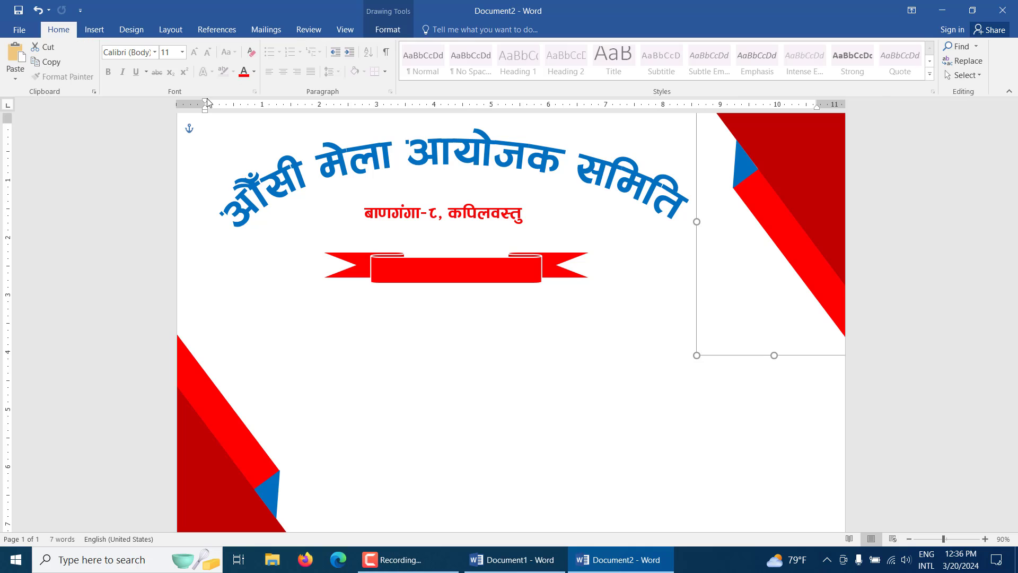
key("Escape")
left_click(95, 30)
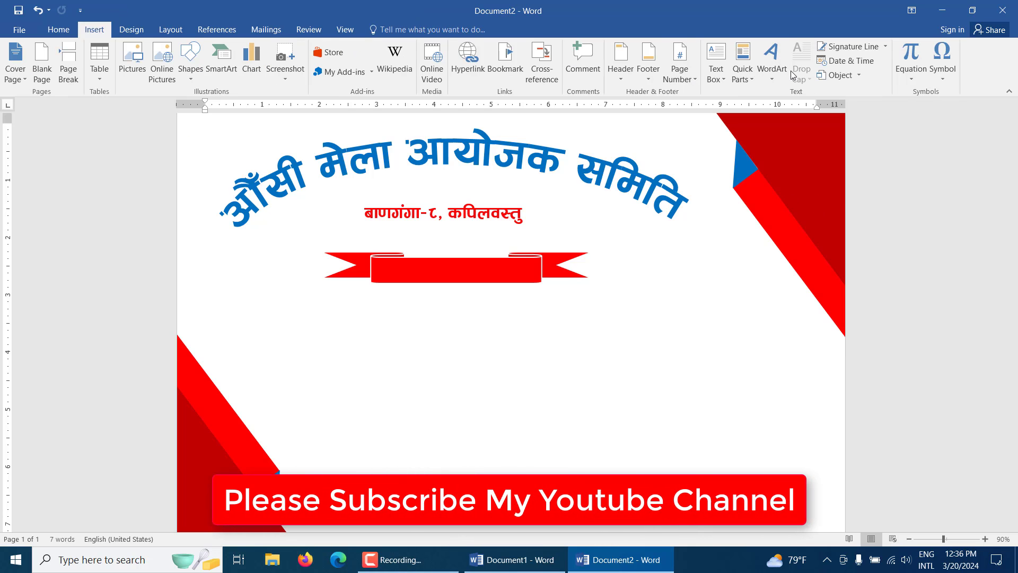
left_click(772, 59)
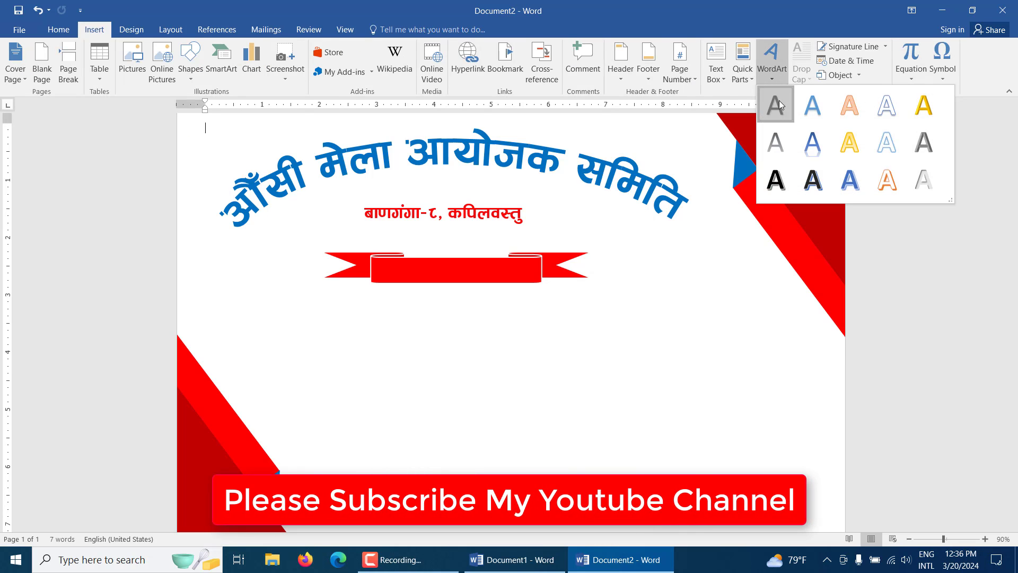
left_click(776, 105)
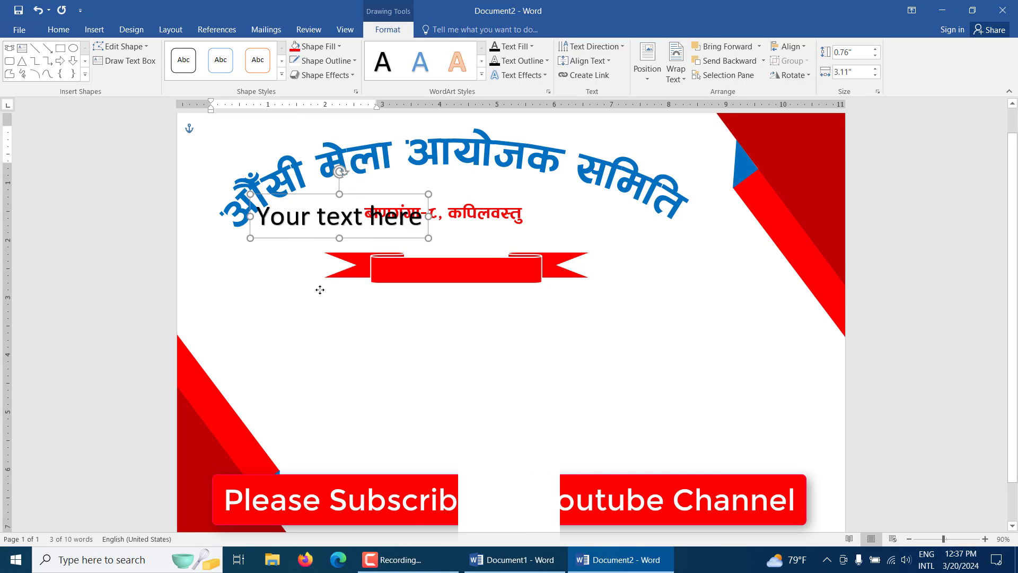
left_click_drag(232, 165, 360, 342)
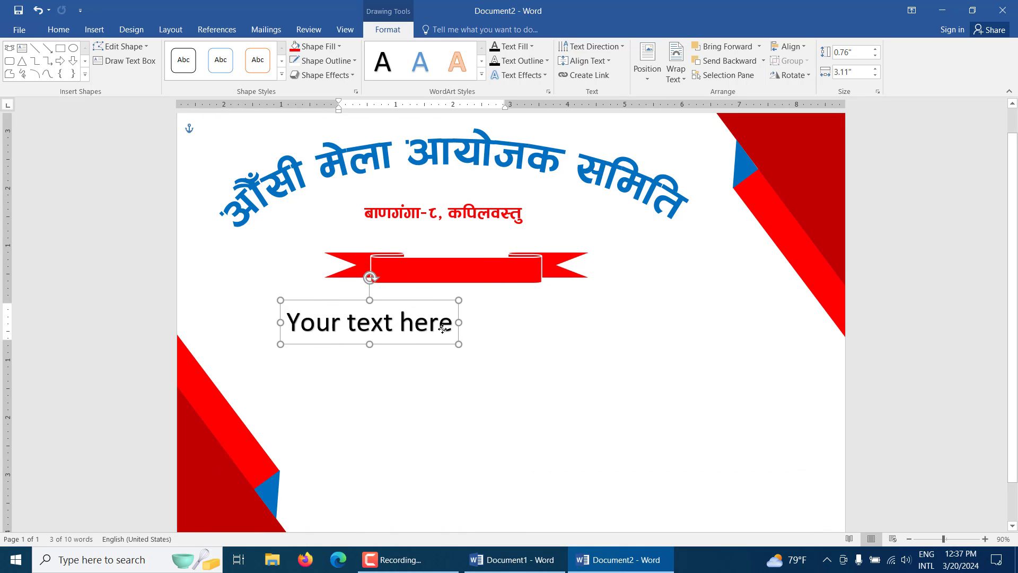
left_click_drag(508, 331, 303, 329)
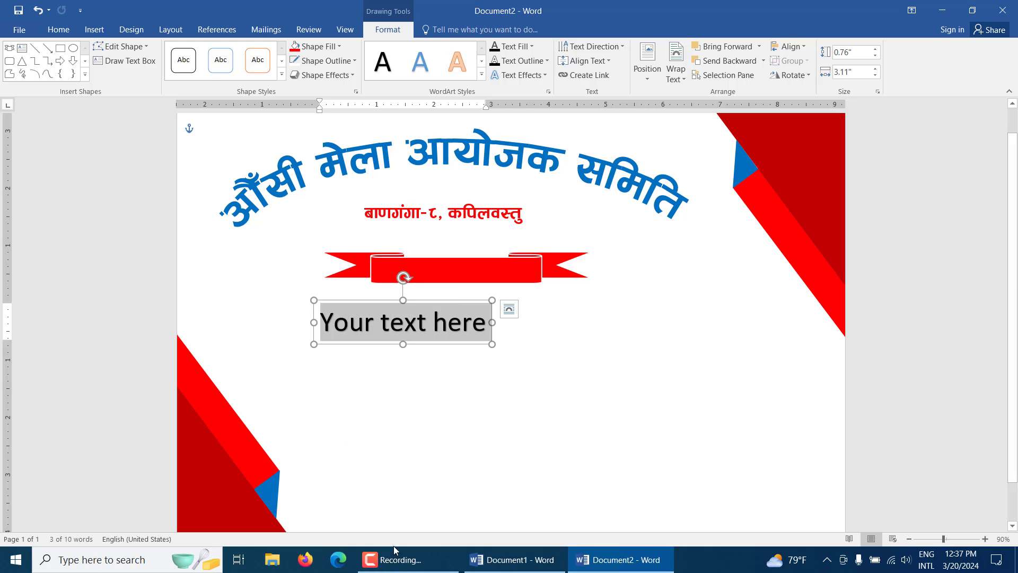
Paste the title सम्मान-पत्र from Document1 into the box and move it onto the banner.
left_click(513, 559)
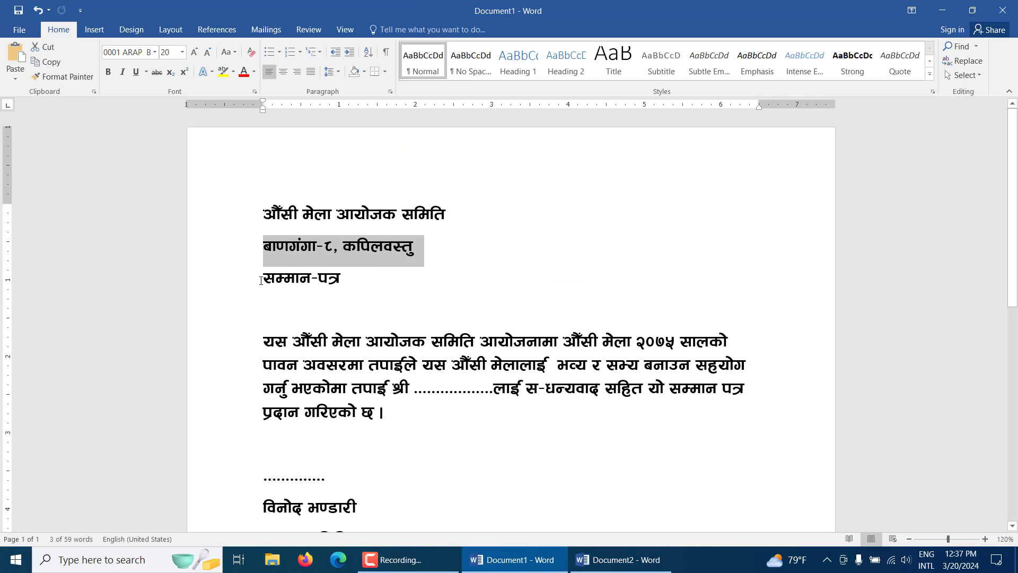
left_click_drag(261, 280, 351, 283)
key("ctrl+c")
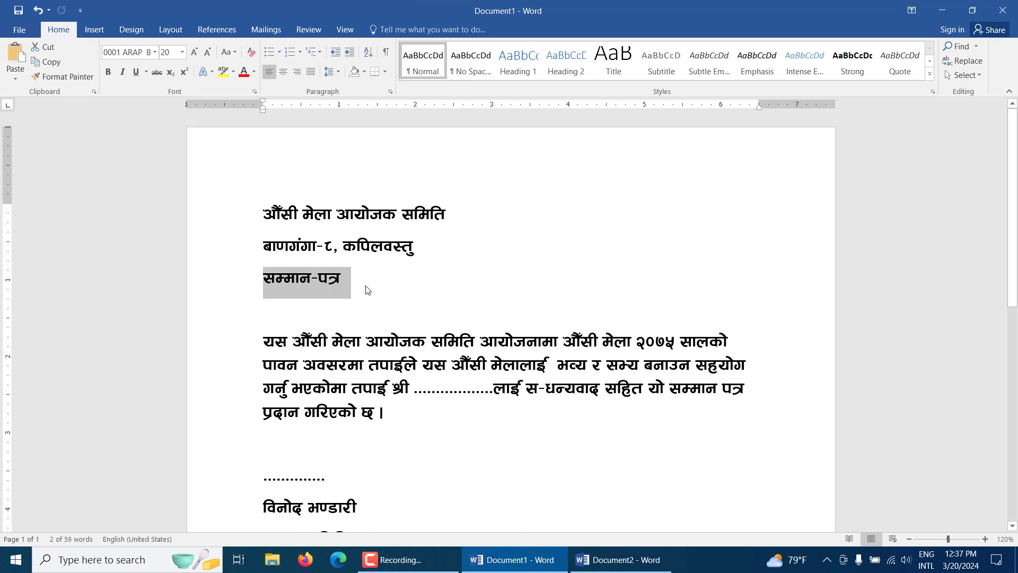
key("ctrl+z")
left_click(619, 560)
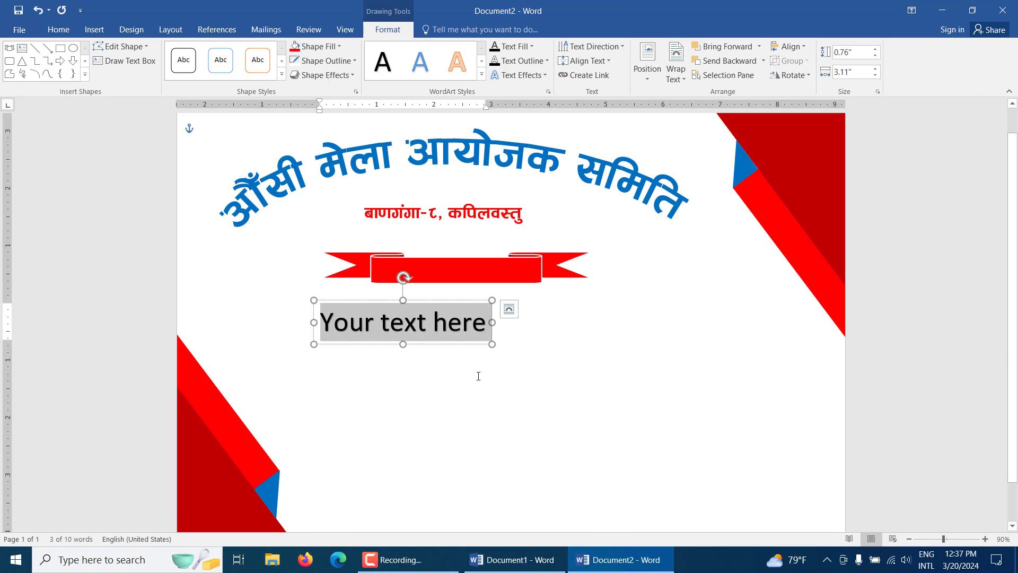
key("ctrl+v")
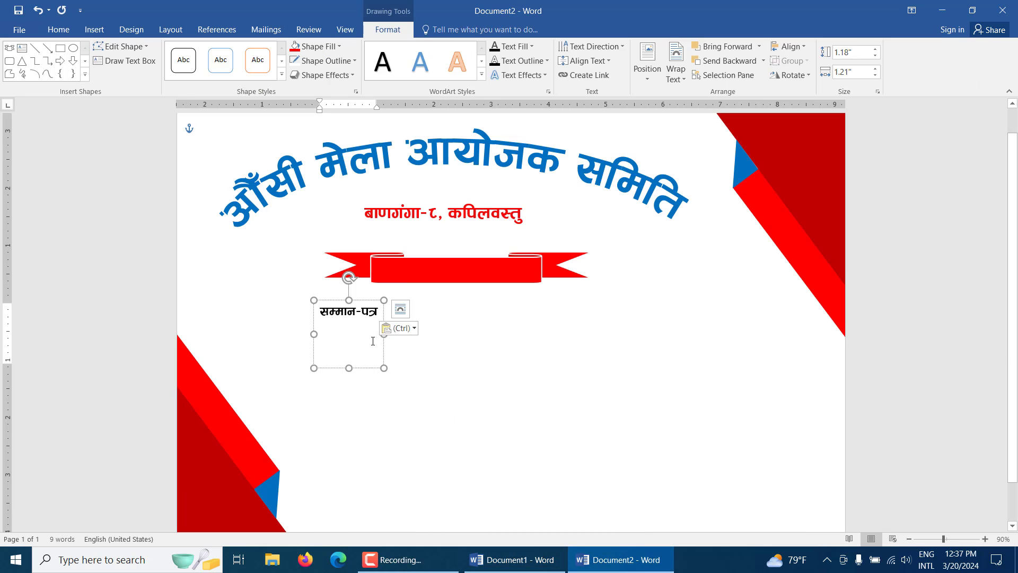
key("BackSpace")
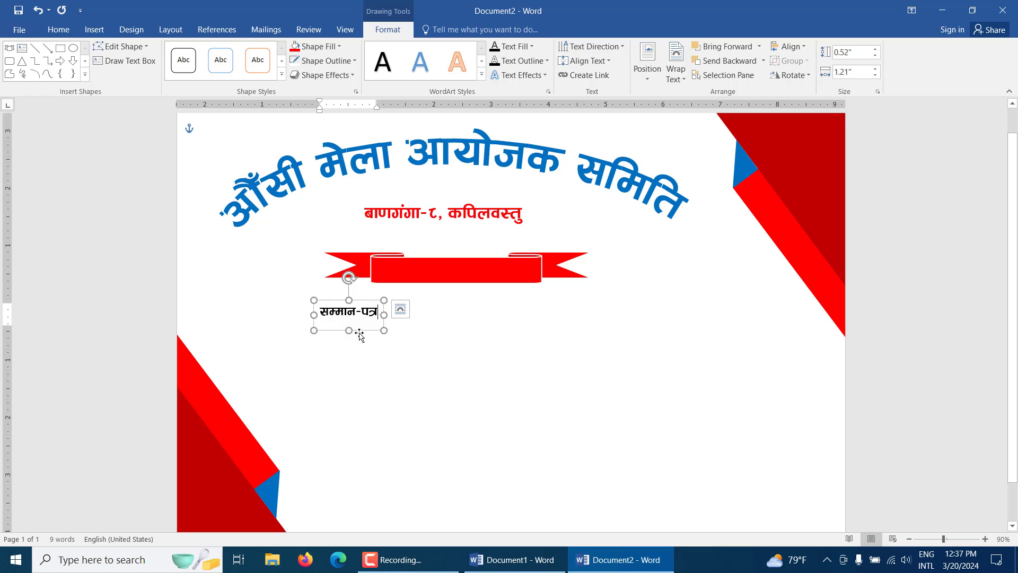
left_click_drag(360, 335, 451, 292)
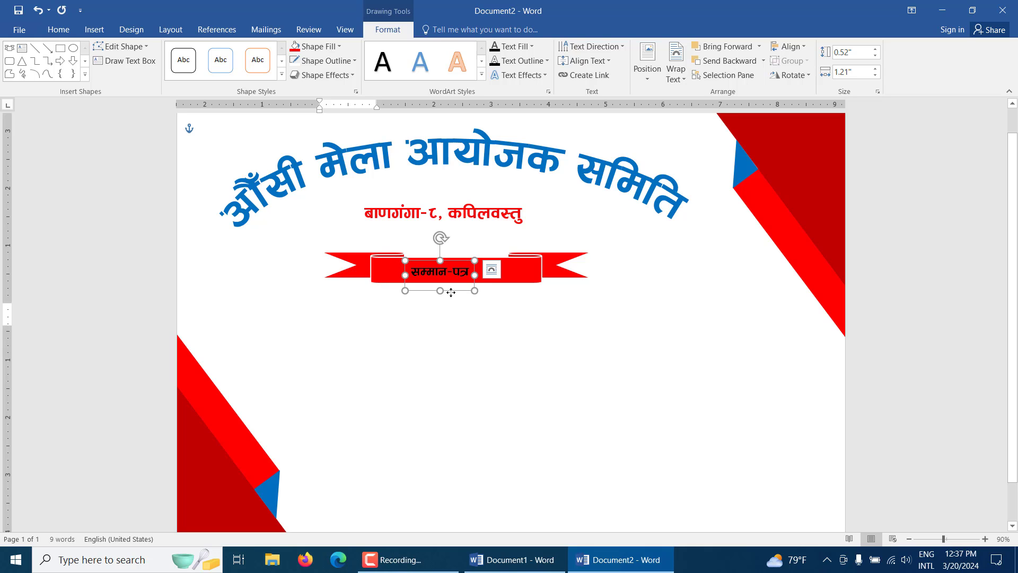
Make the title white at size 36 and centre it on the banner.
left_click(60, 29)
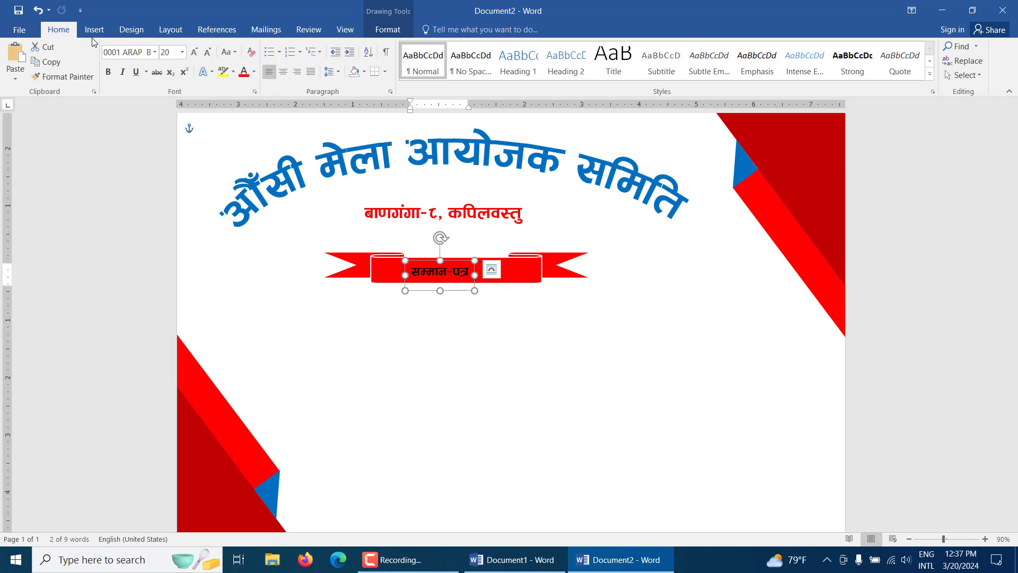
left_click(199, 58)
left_click(199, 58)
left_click(199, 57)
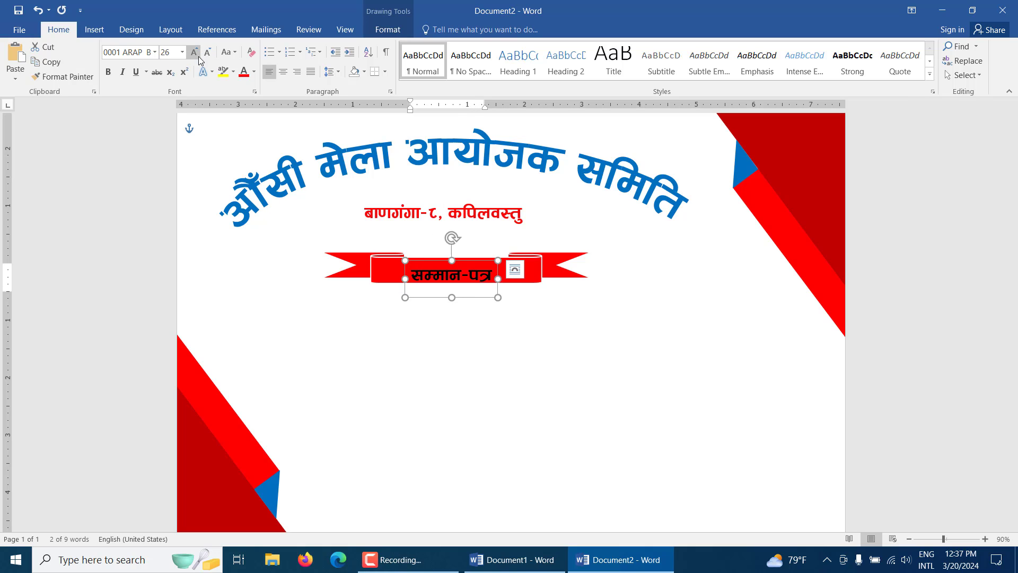
left_click(253, 77)
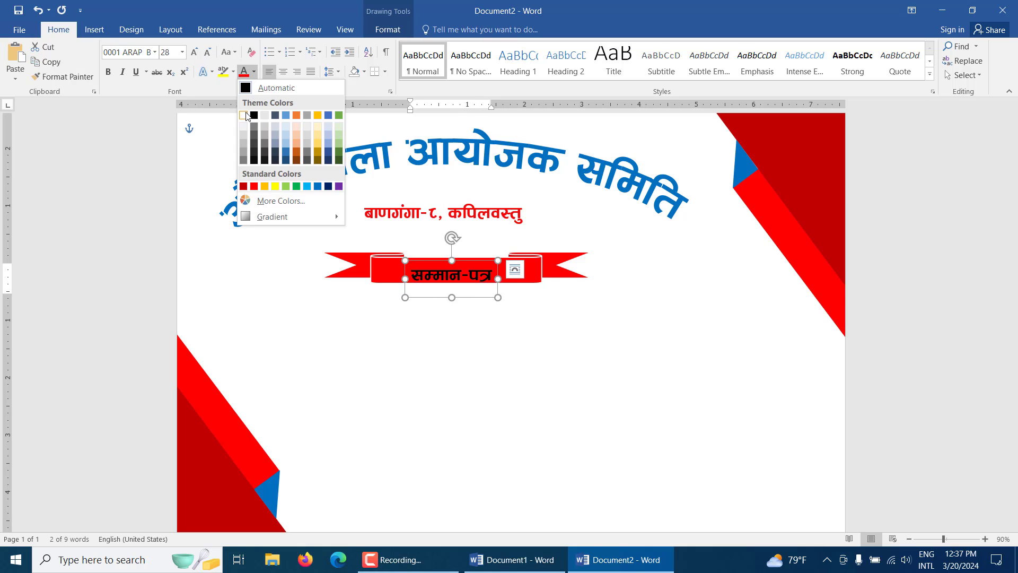
left_click(245, 114)
left_click_drag(481, 299, 480, 292)
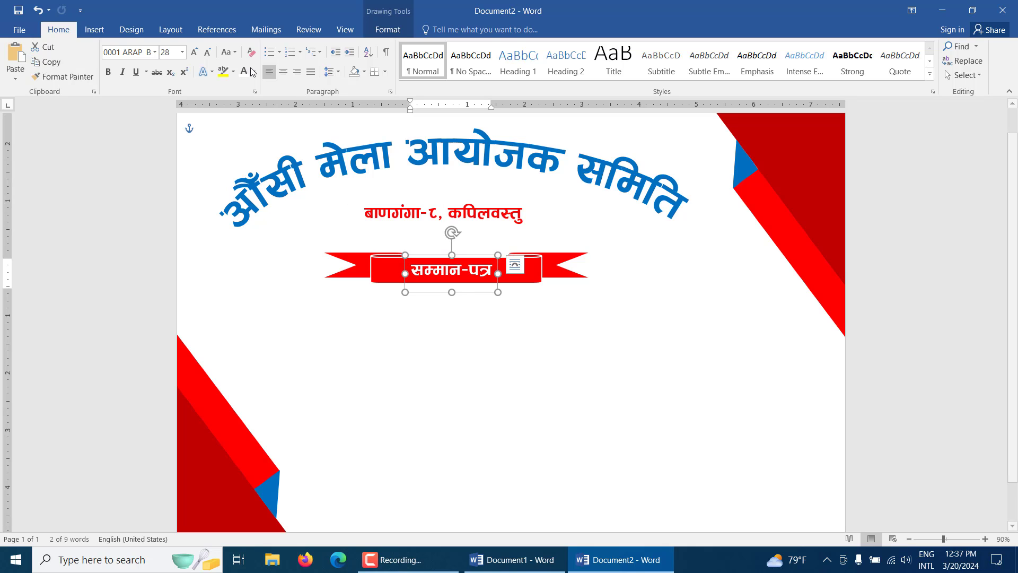
left_click(194, 52)
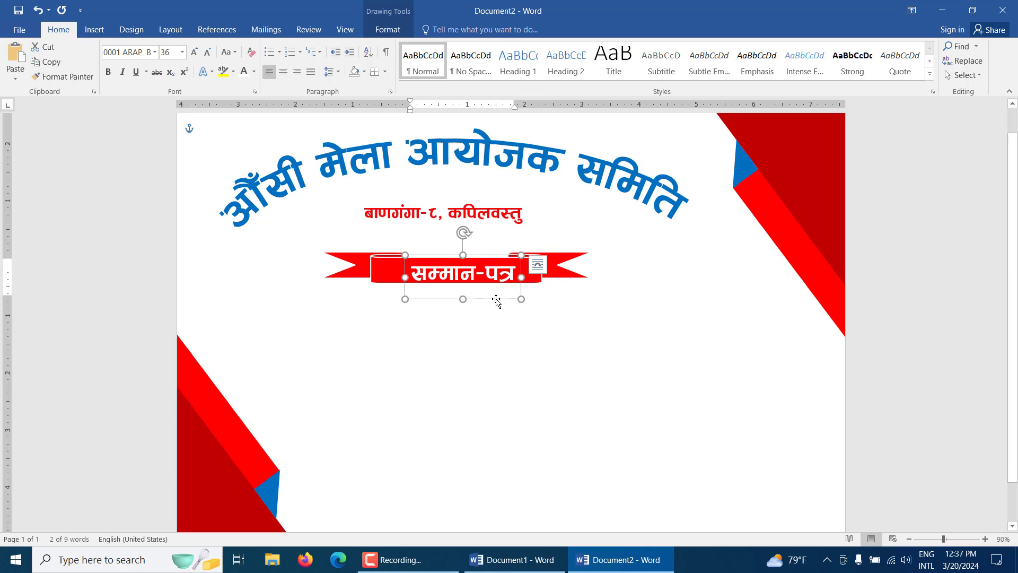
left_click_drag(496, 300, 486, 296)
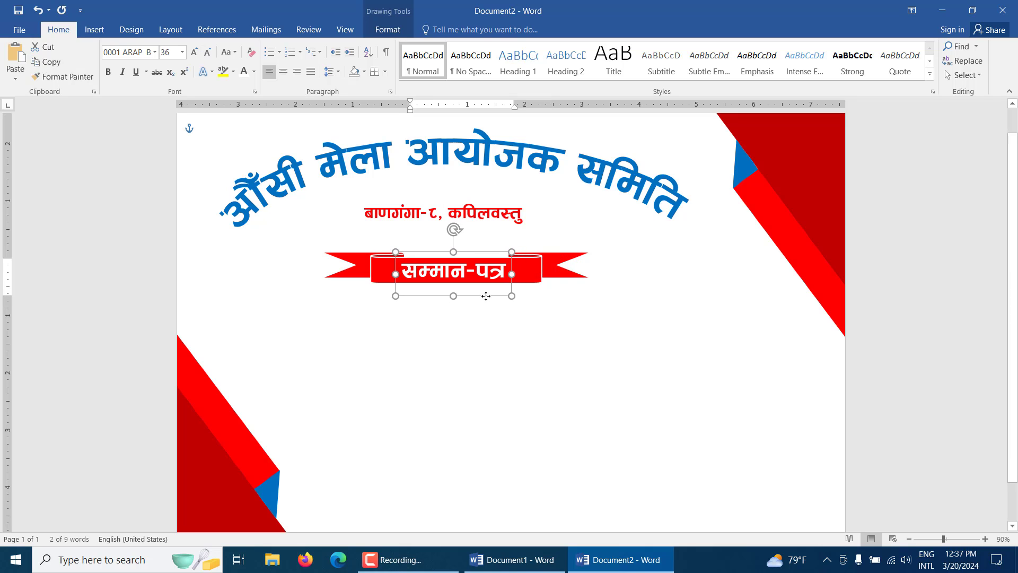
left_click(870, 360)
scroll(495, 390, "down", 1)
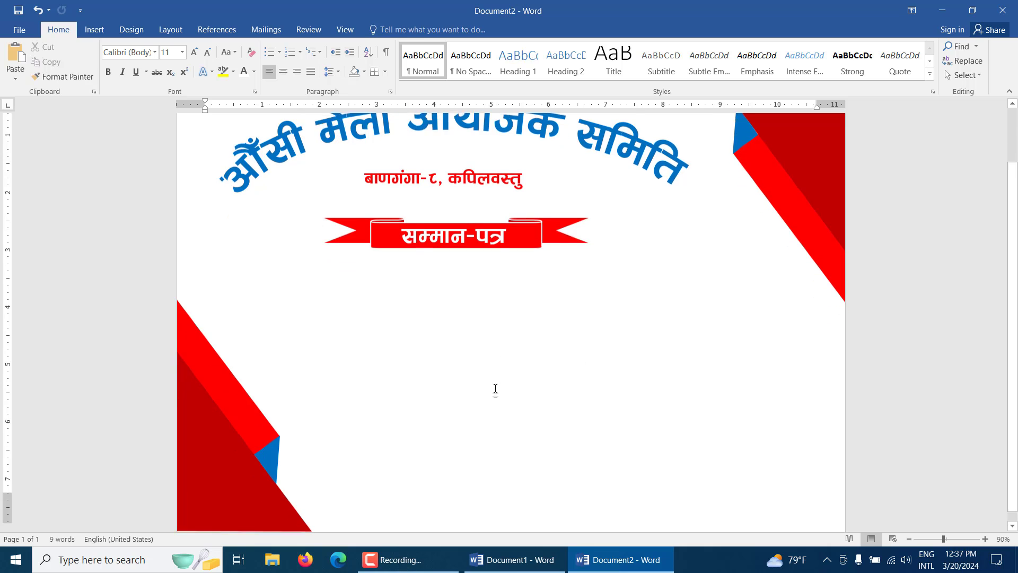
scroll(495, 390, "down", 1)
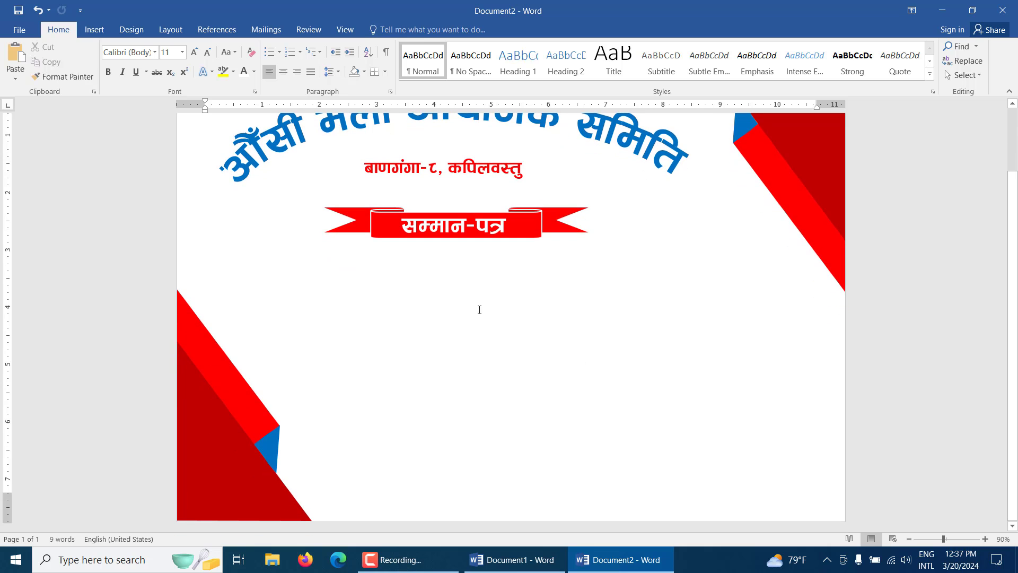
Copy the Nepali body paragraph from Document1 and return to Document2.
left_click(513, 560)
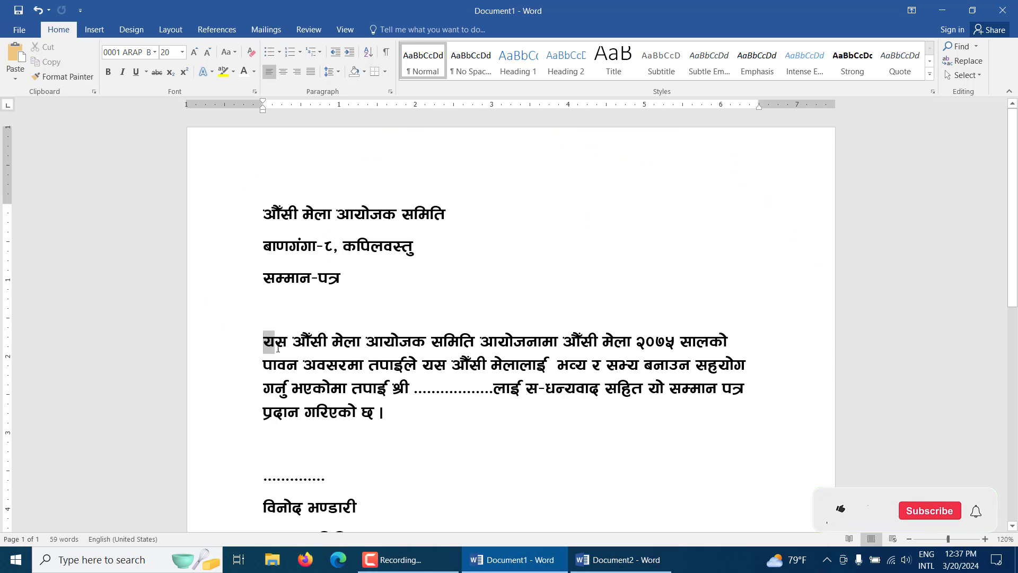
left_click_drag(263, 341, 403, 399)
key("ctrl+c")
right_click(404, 399)
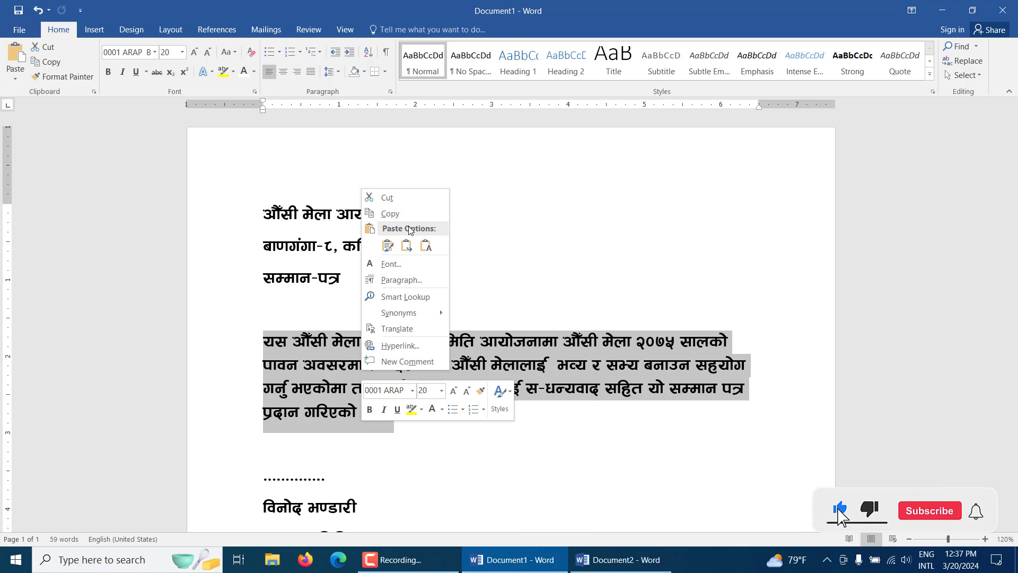
key("Escape")
left_click(602, 557)
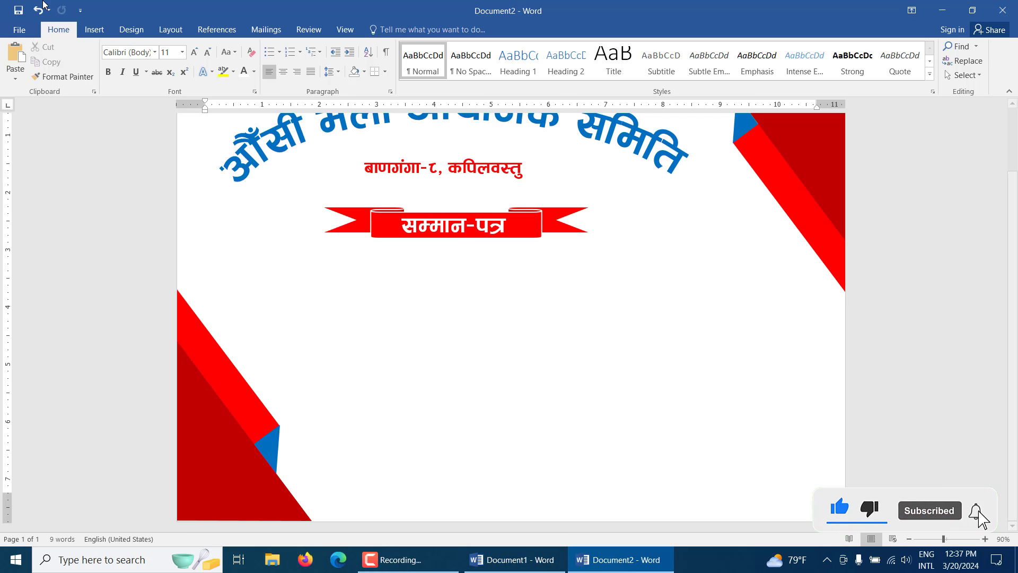
Draw a wide text box below the ribbon and paste the body paragraph into it.
left_click(95, 30)
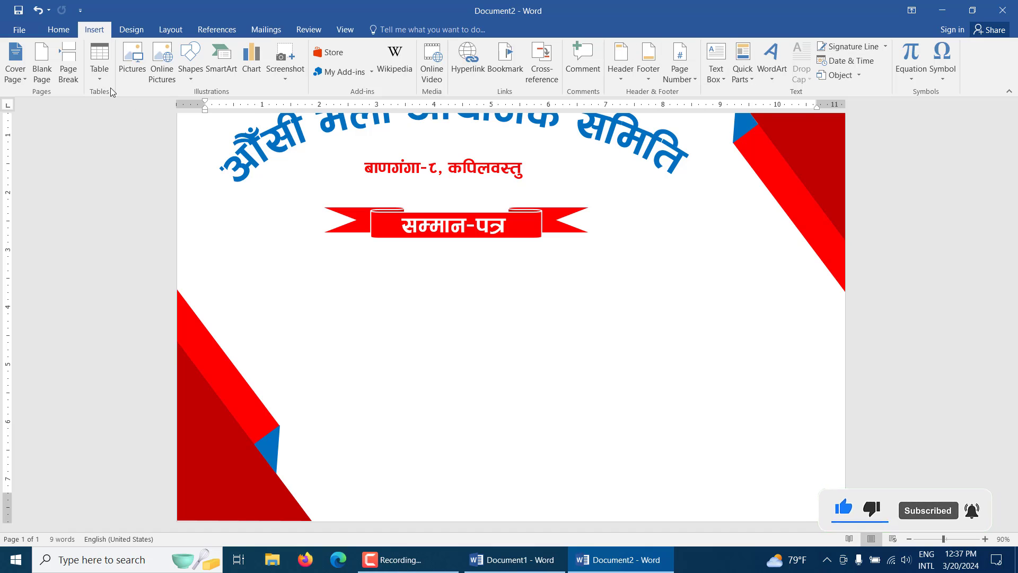
left_click(197, 83)
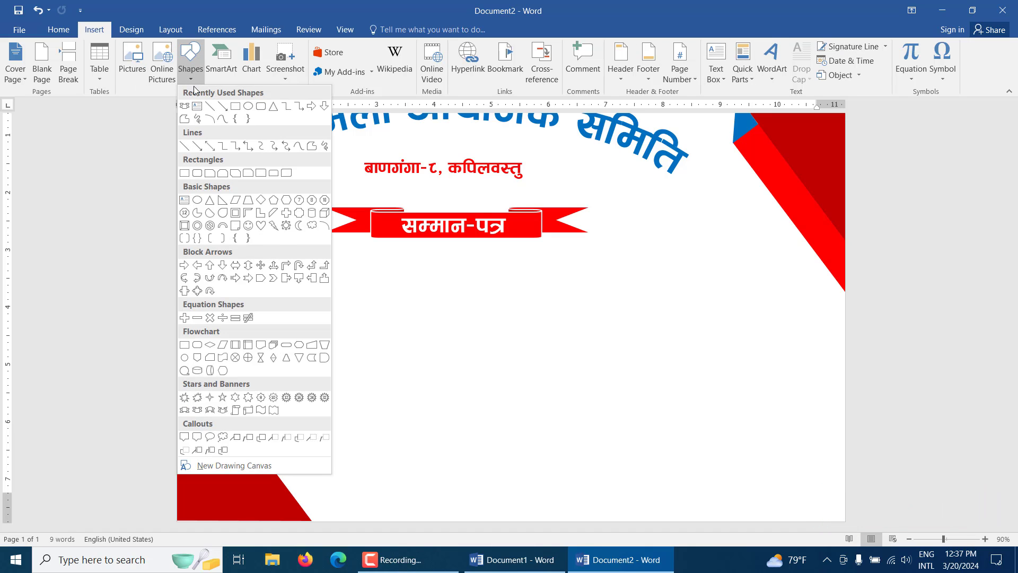
left_click(197, 107)
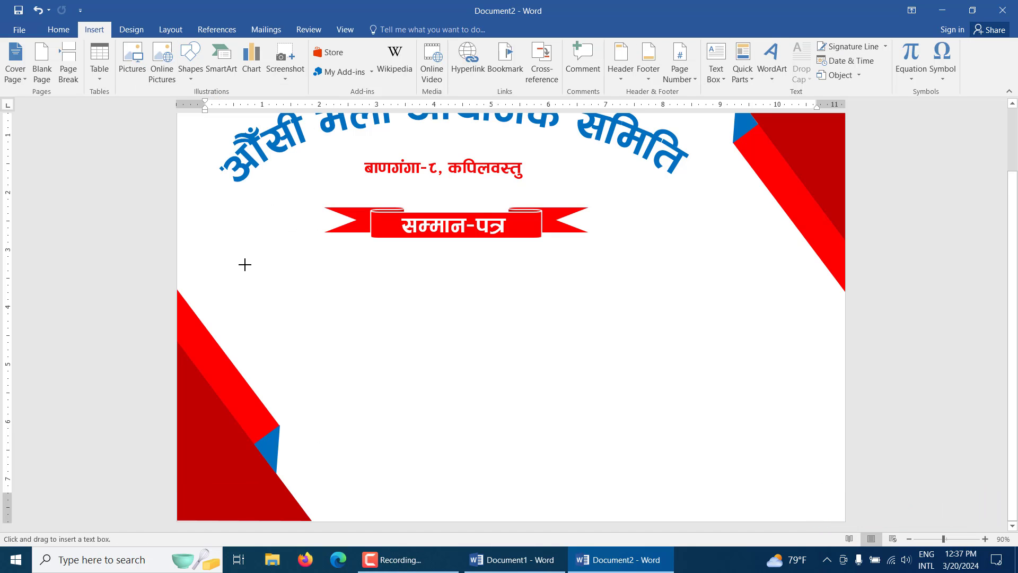
left_click_drag(244, 264, 817, 370)
key("ctrl+v")
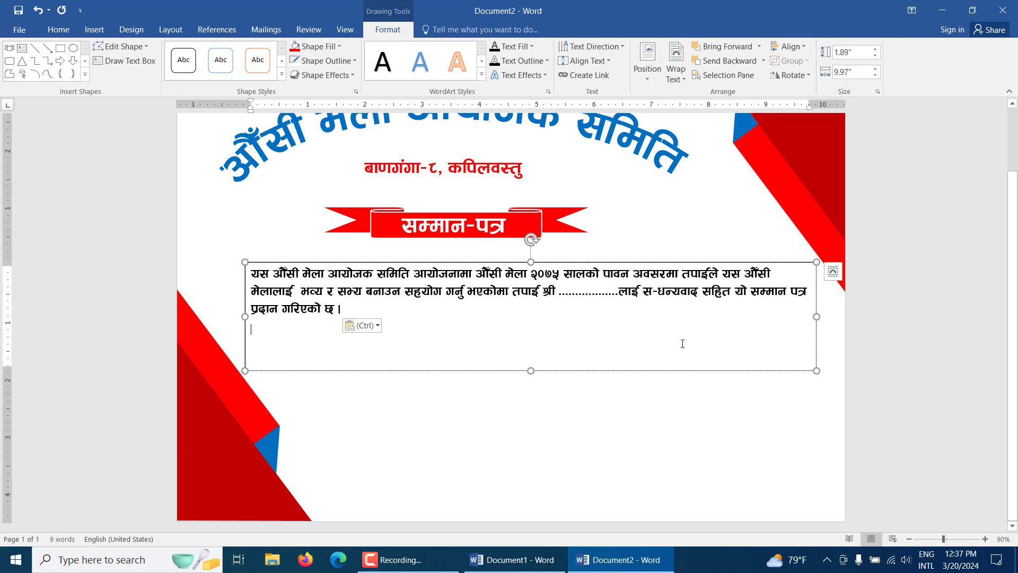
Centre the pasted body paragraph and grow its font to 28 pt.
left_click_drag(369, 306, 216, 255)
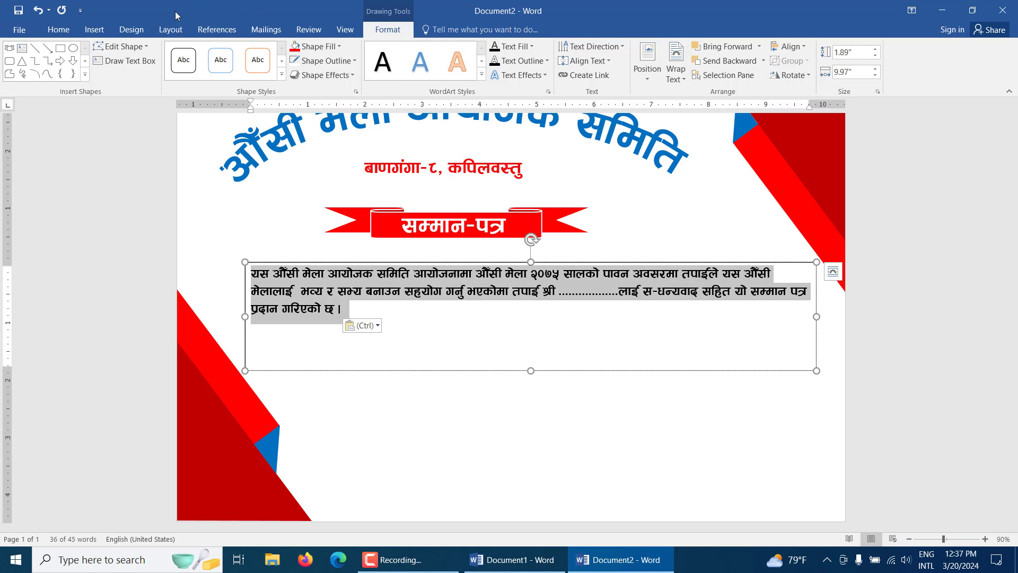
left_click(59, 30)
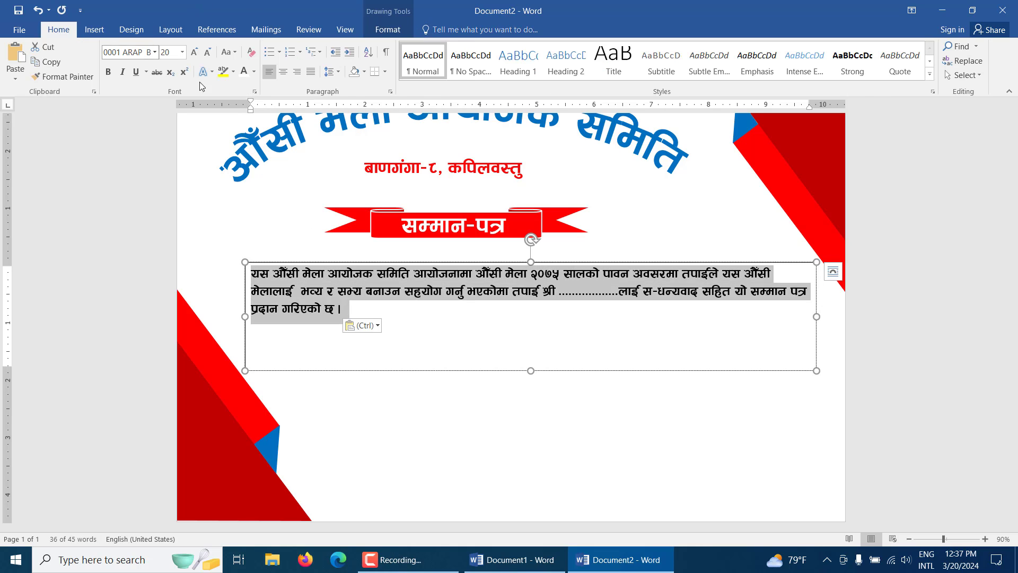
left_click(284, 73)
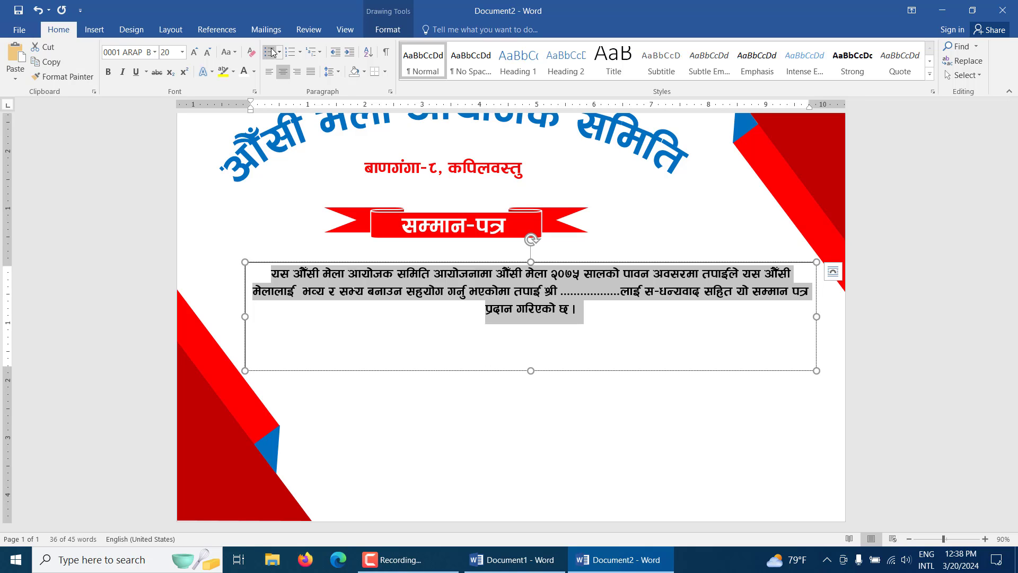
left_click(199, 56)
left_click(199, 56)
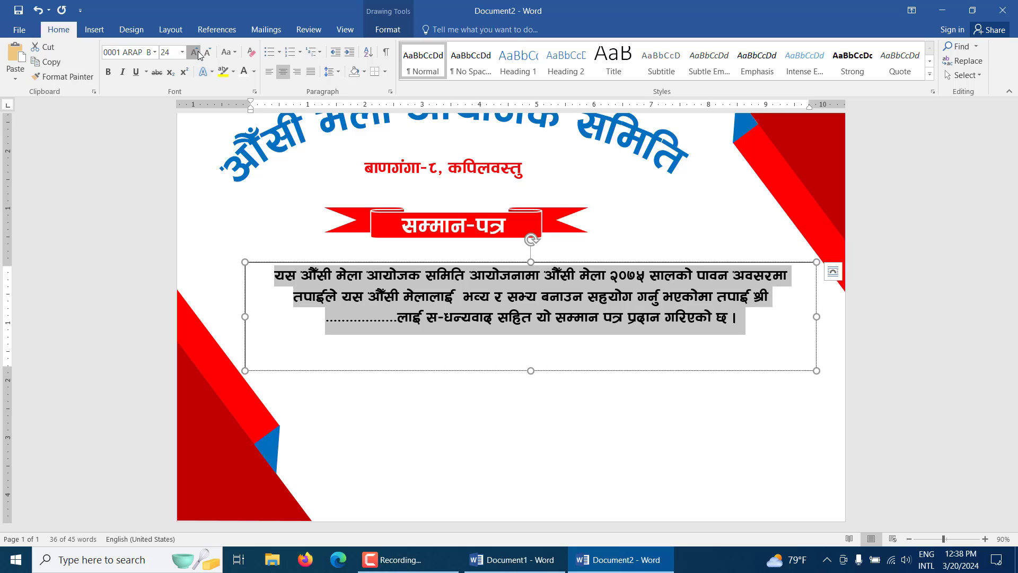
left_click(199, 56)
left_click(199, 55)
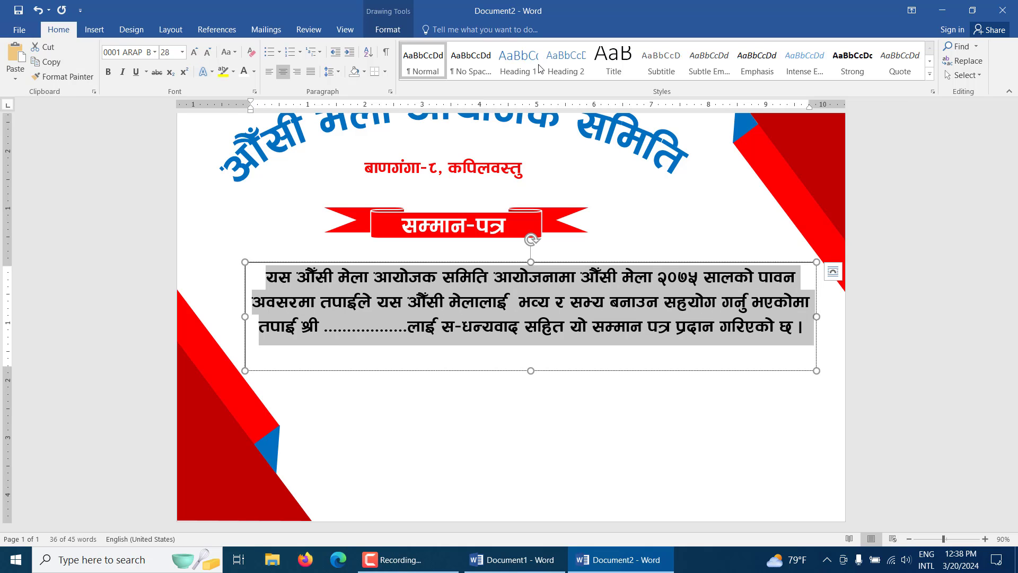
Apply 1.5 line spacing to the paragraph and make its text box slightly taller.
left_click(328, 72)
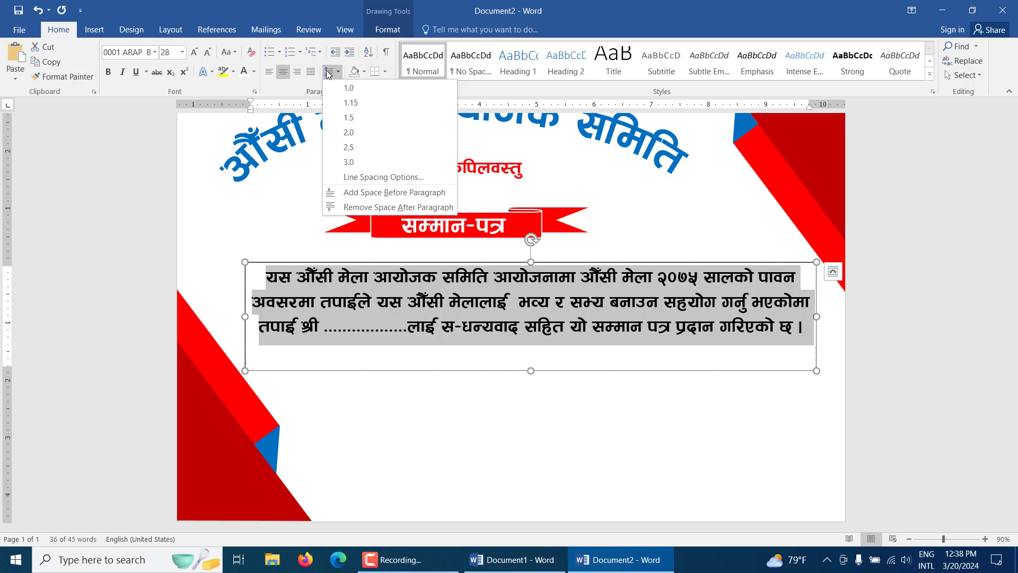
left_click(348, 117)
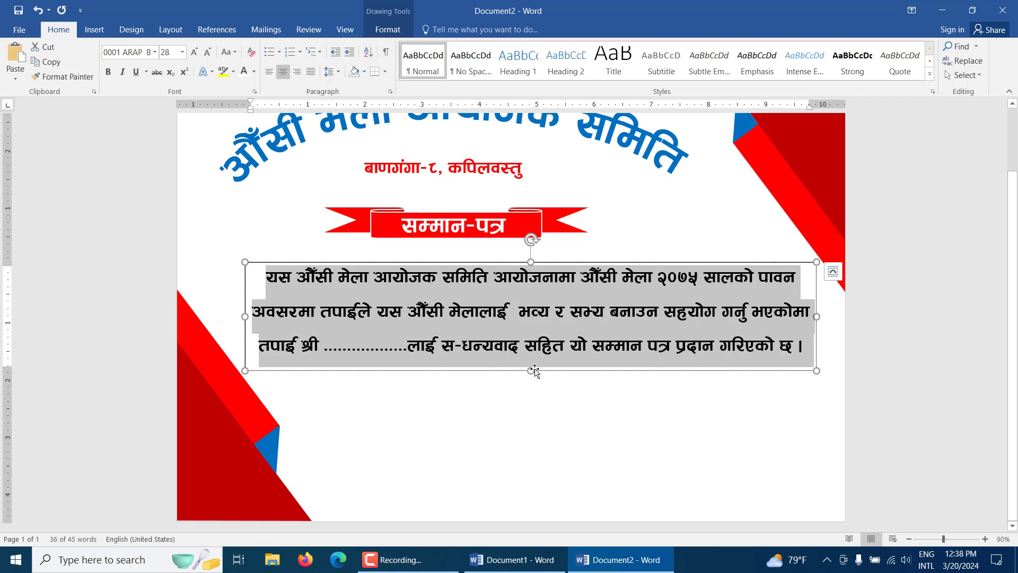
left_click(332, 79)
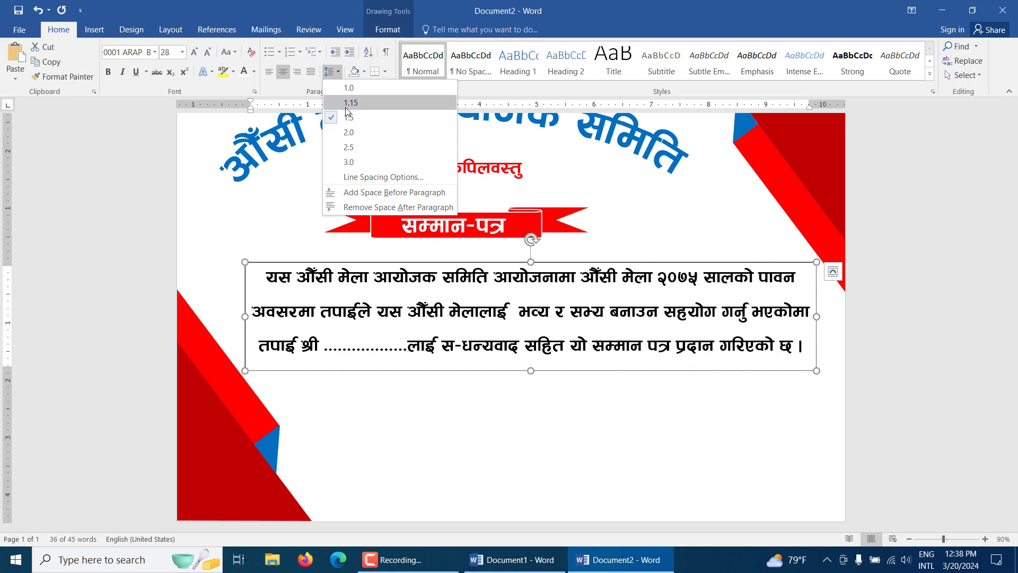
left_click(350, 118)
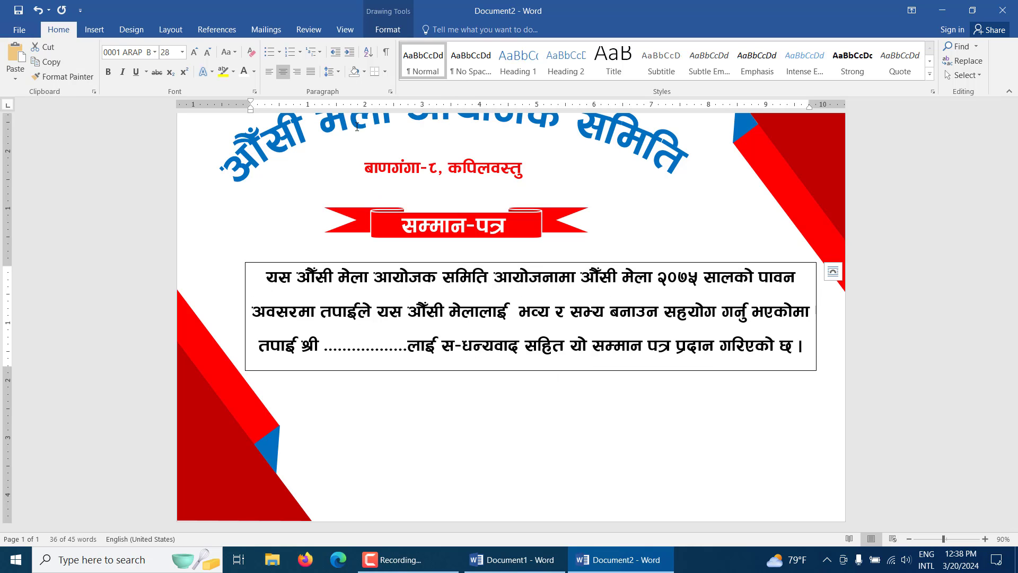
left_click_drag(530, 370, 530, 379)
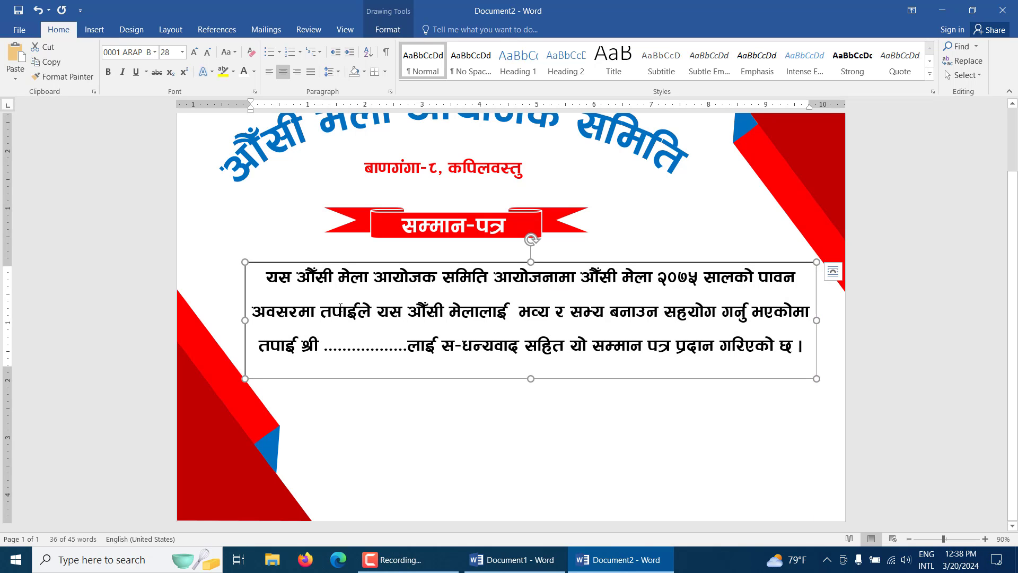
Give the body text box No Fill and No Outline.
left_click(411, 27)
left_click(318, 46)
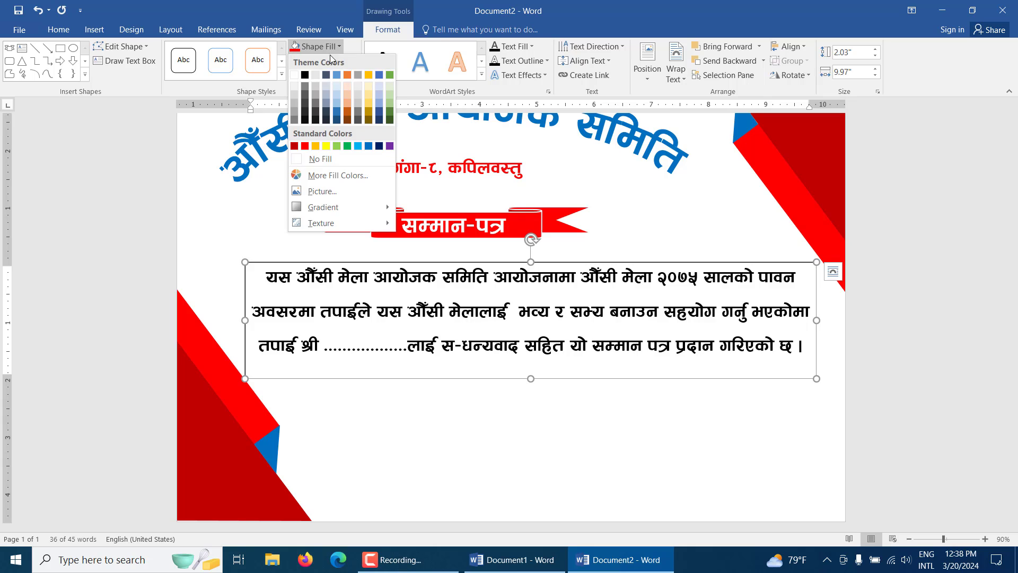
left_click(321, 159)
left_click(321, 61)
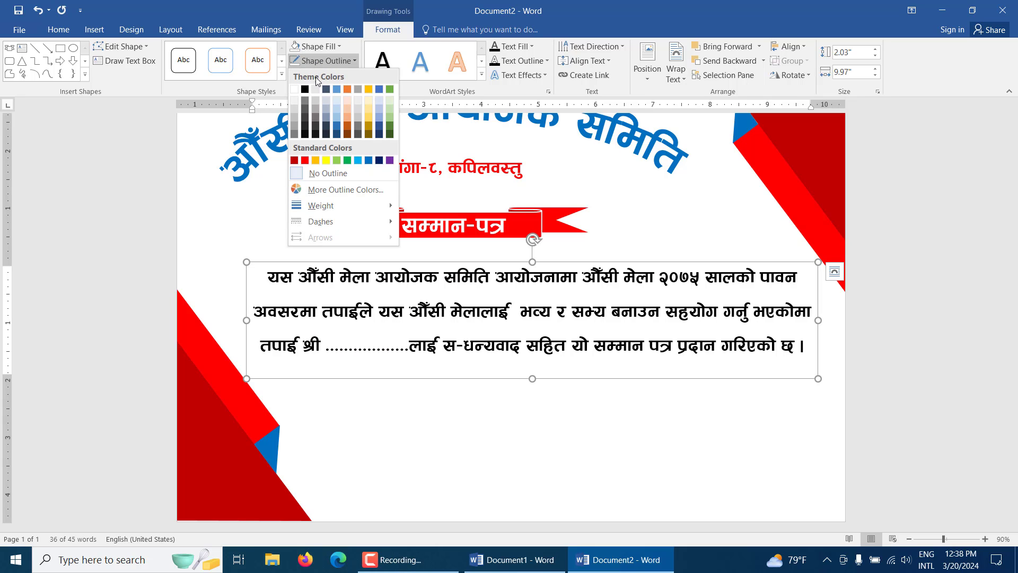
left_click(349, 177)
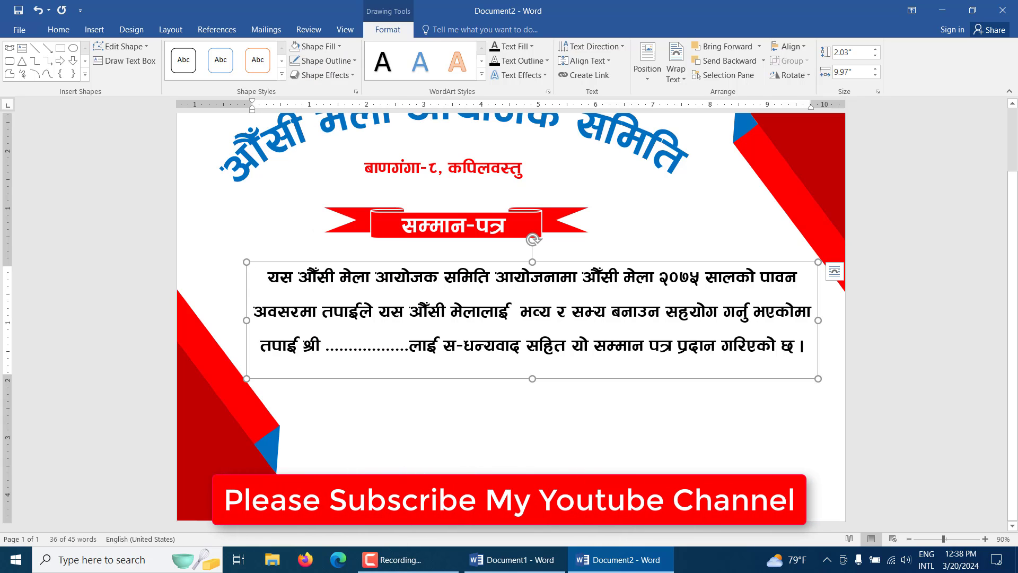
Deselect, then reselect the body box and its text to check the borderless result.
left_click(884, 381)
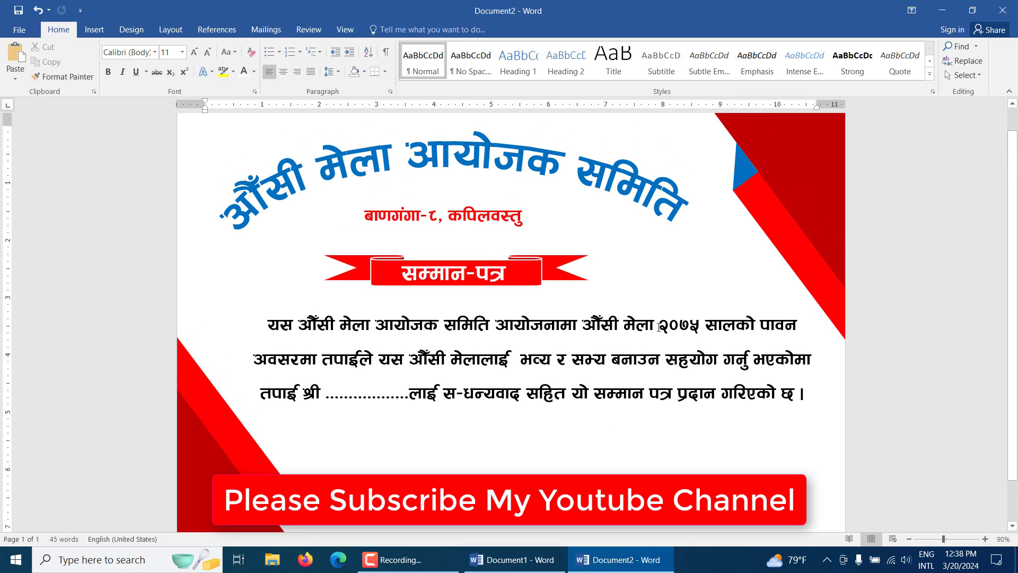
left_click(544, 324)
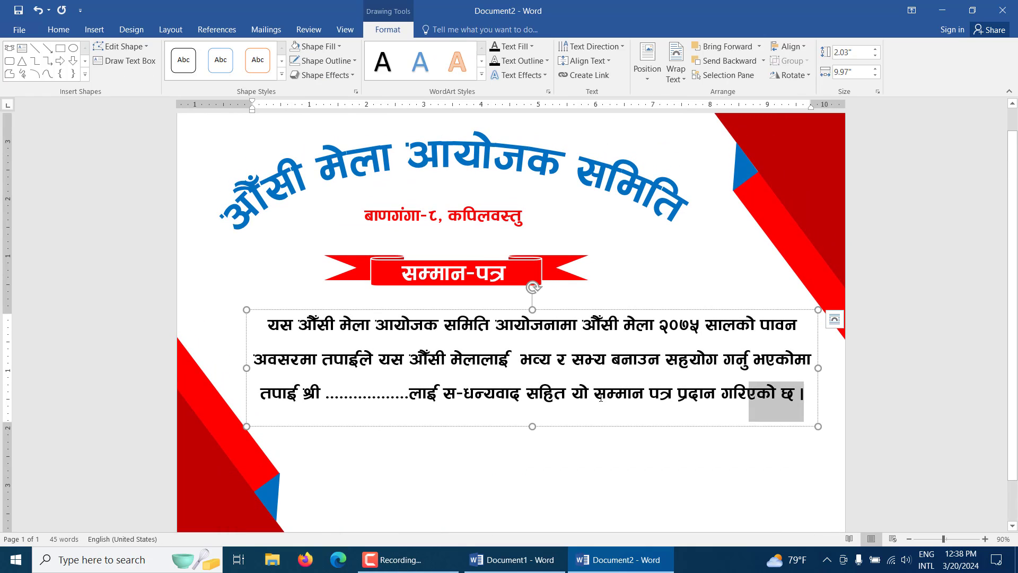
left_click_drag(811, 401, 263, 318)
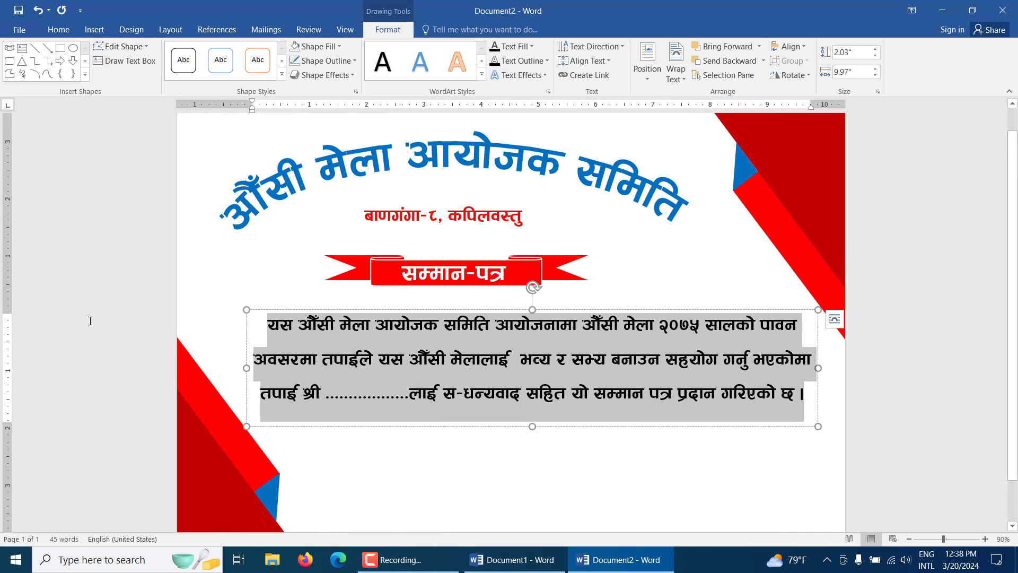
left_click(633, 402)
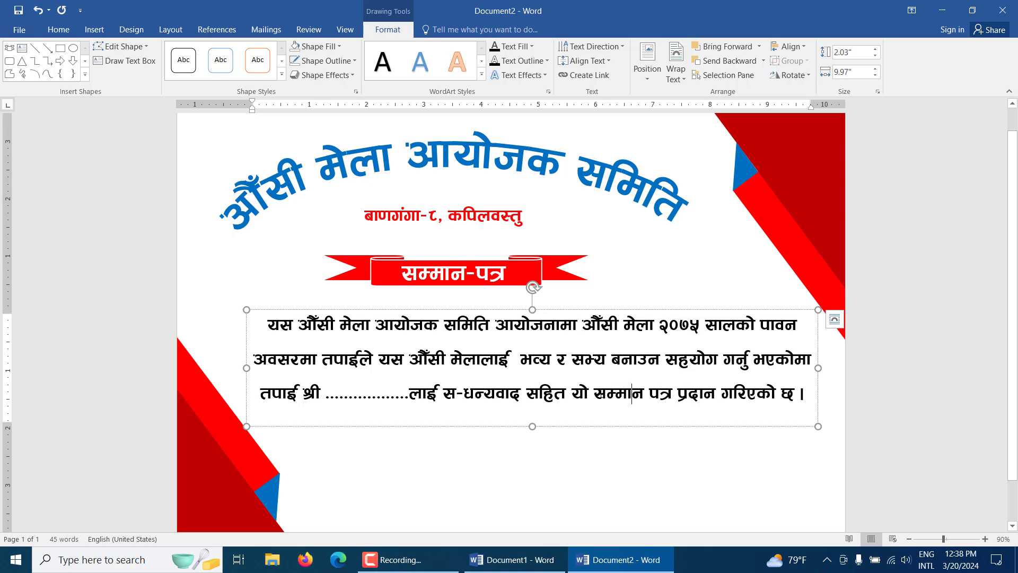
Colour the words 'सम्मान पत्र' in the last body line red.
left_click_drag(594, 402, 678, 402)
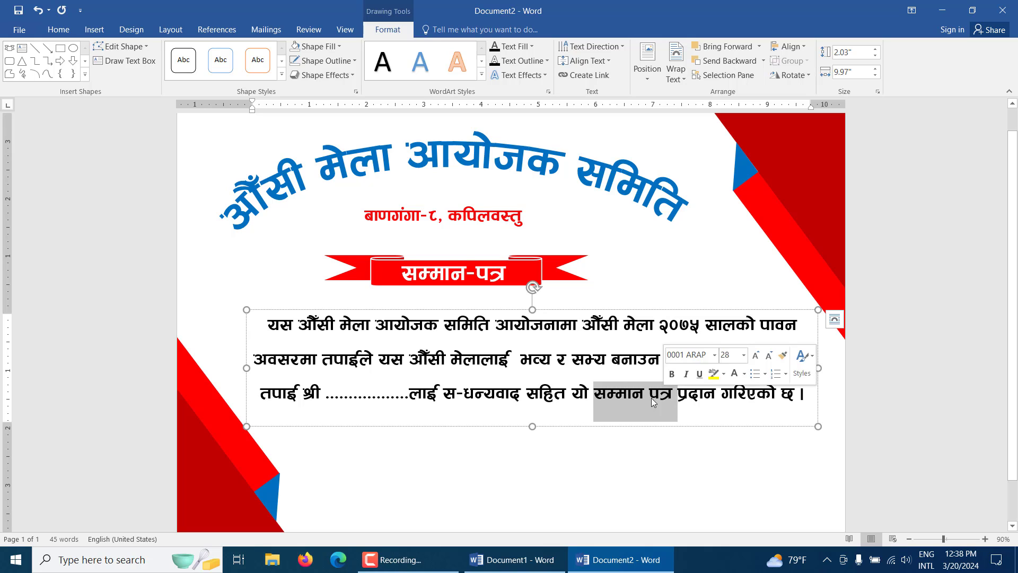
left_click(59, 30)
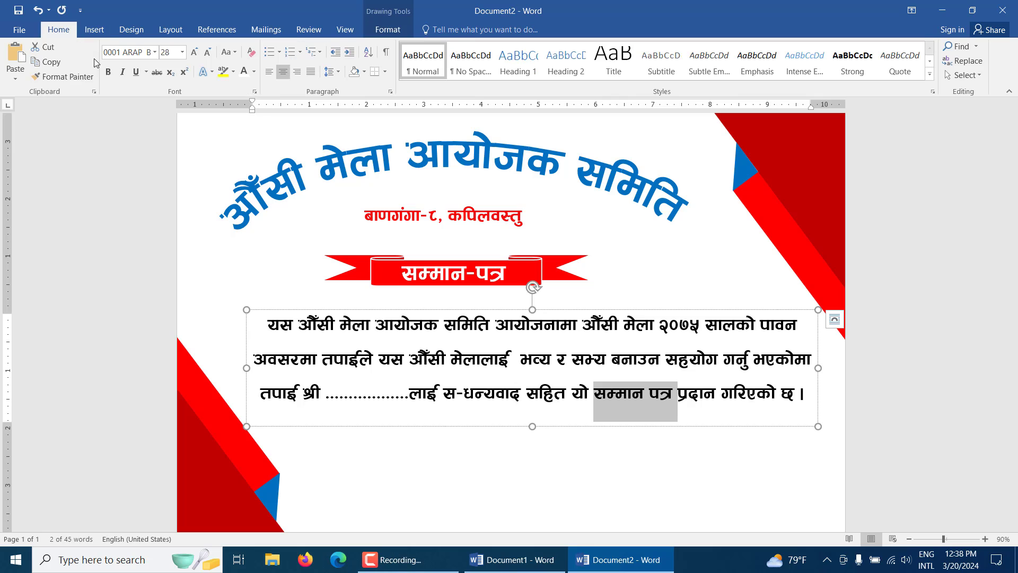
left_click(254, 72)
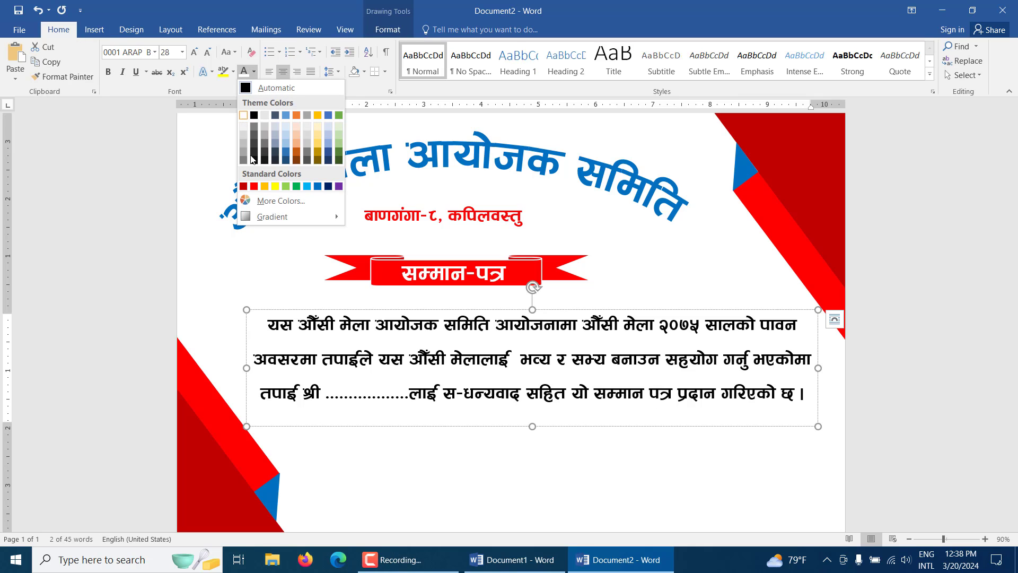
left_click(256, 187)
left_click(834, 405)
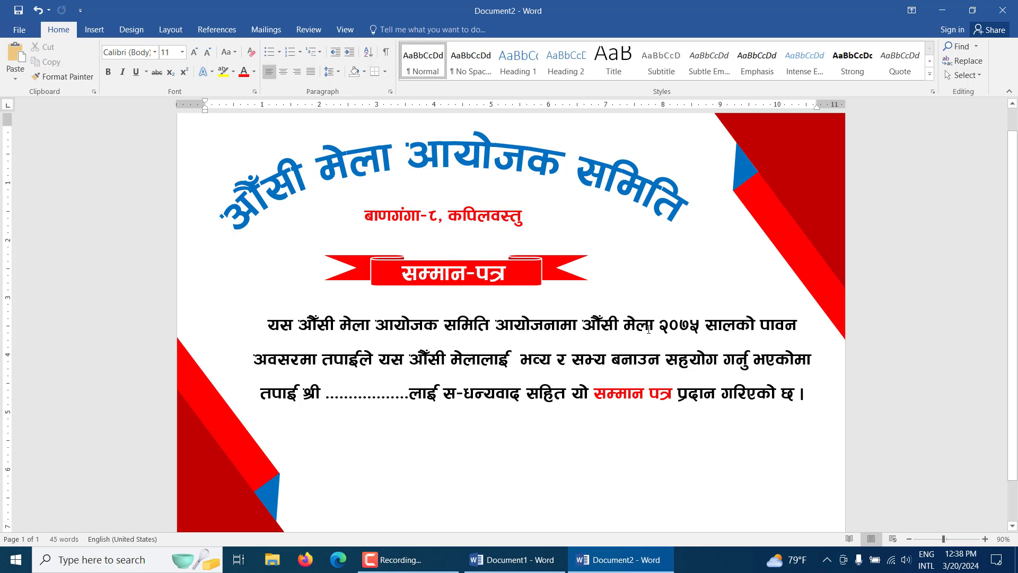
scroll(648, 329, "down", 2)
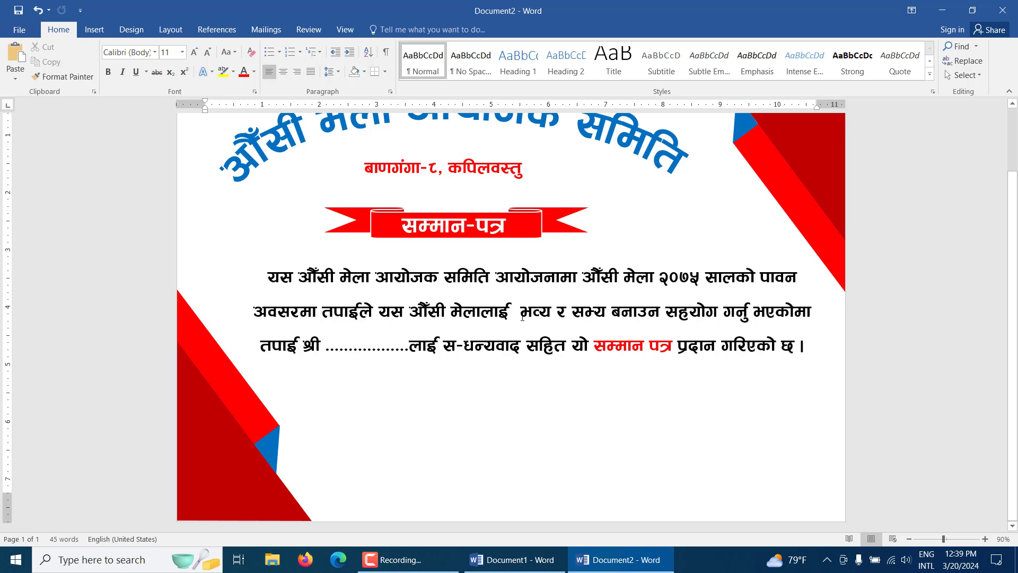
scroll(530, 313, "up", 1)
scroll(550, 303, "down", 1)
scroll(553, 306, "up", 2)
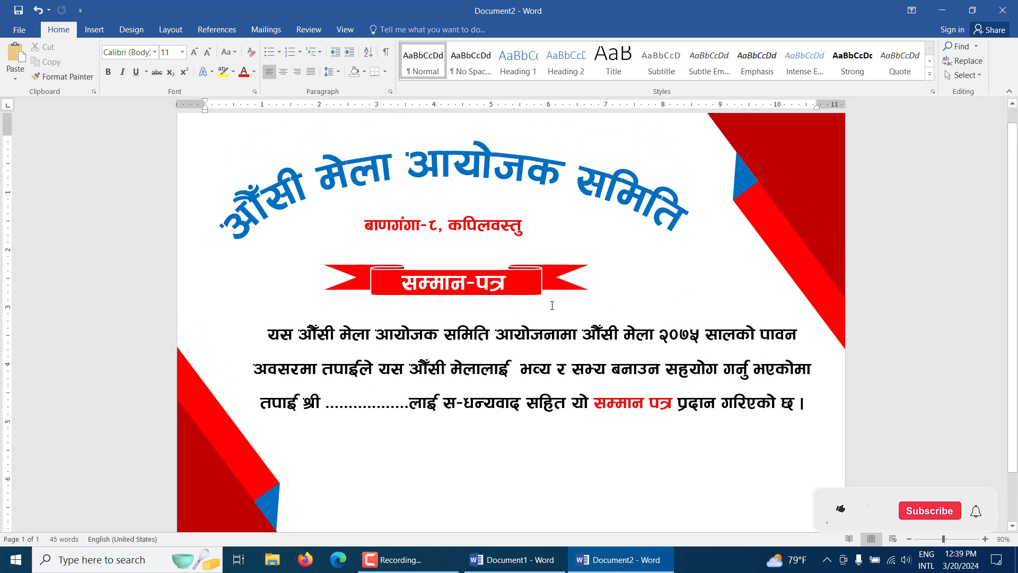
scroll(582, 312, "down", 2)
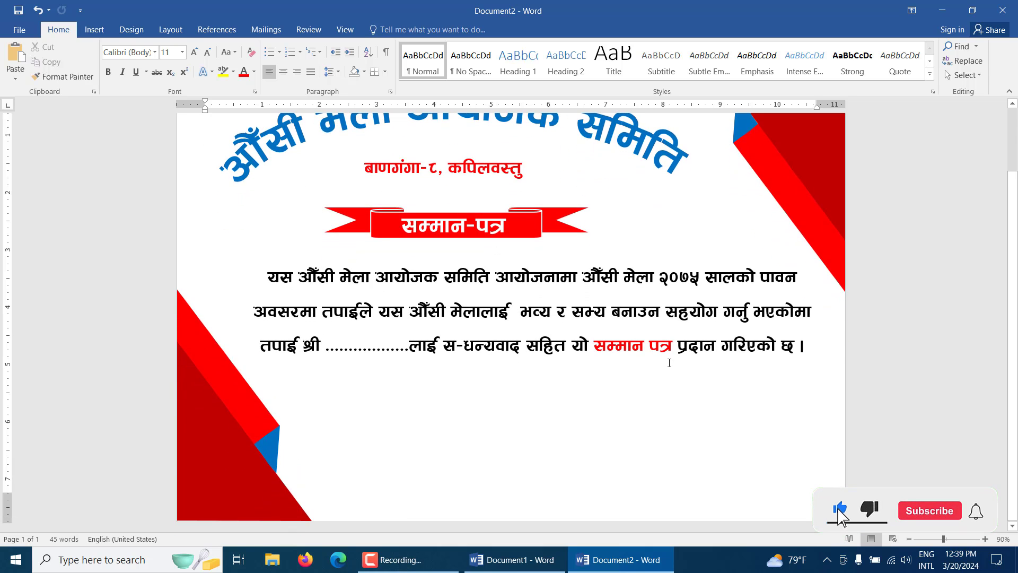
scroll(742, 430, "up", 2)
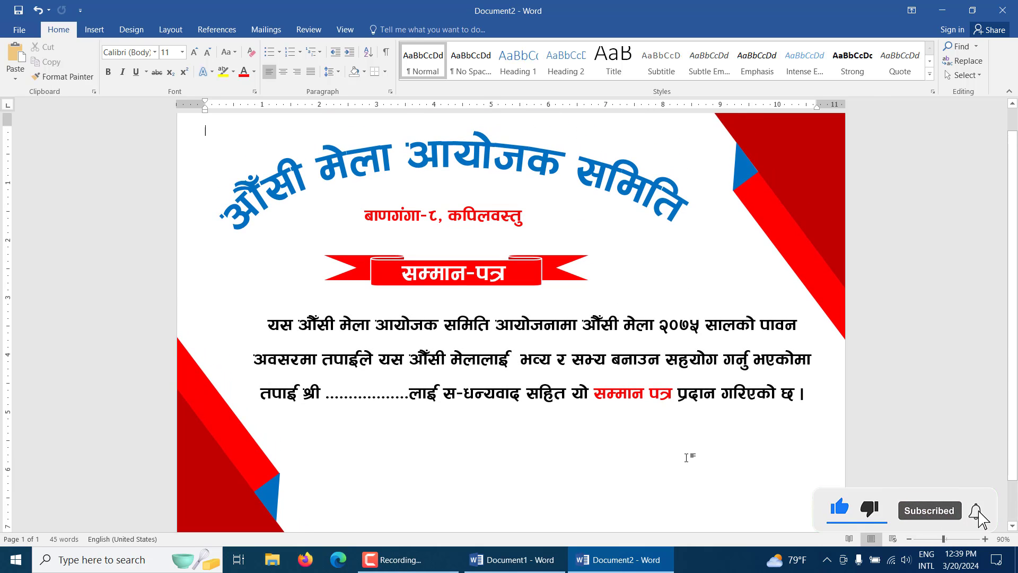
scroll(584, 454, "down", 2)
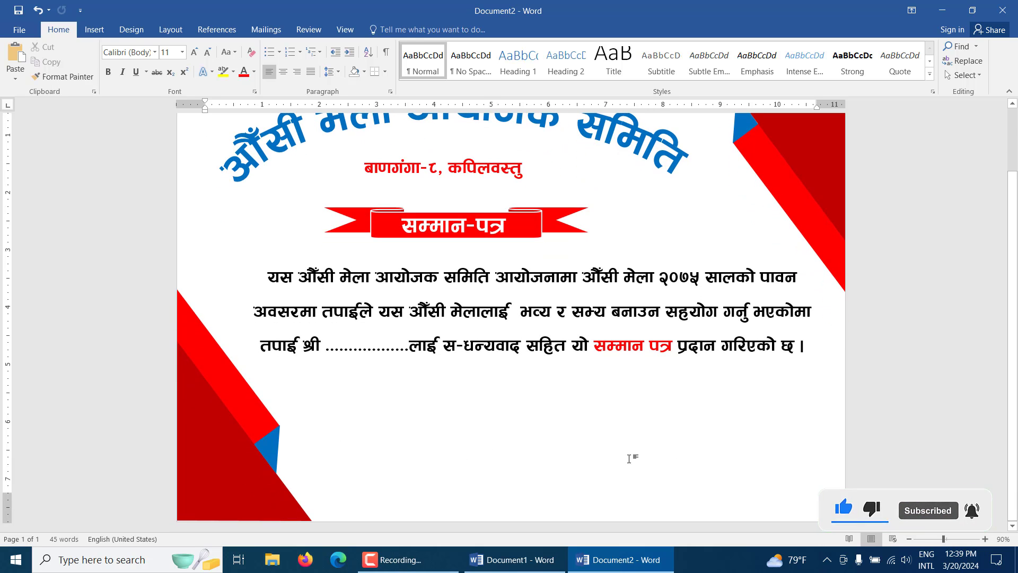
Duplicate the body text box lower down, narrow it, and empty its text.
left_click(507, 362)
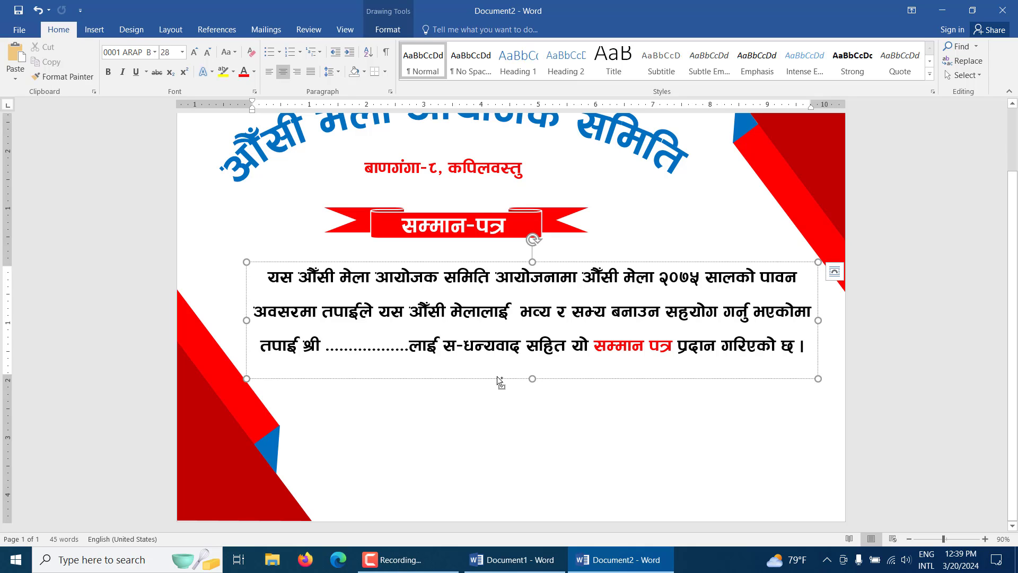
left_click_drag(497, 377, 537, 502)
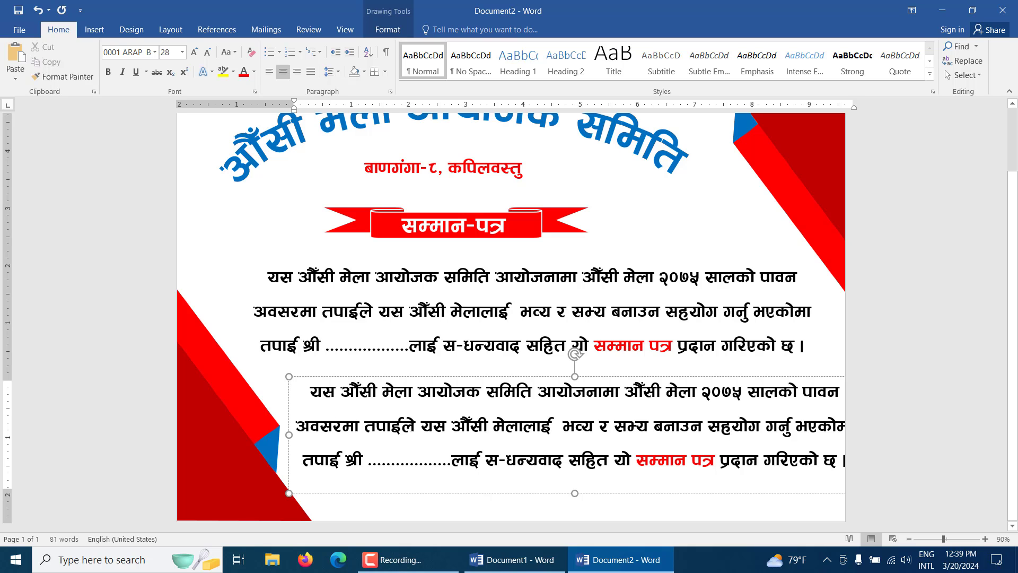
left_click_drag(290, 434, 632, 434)
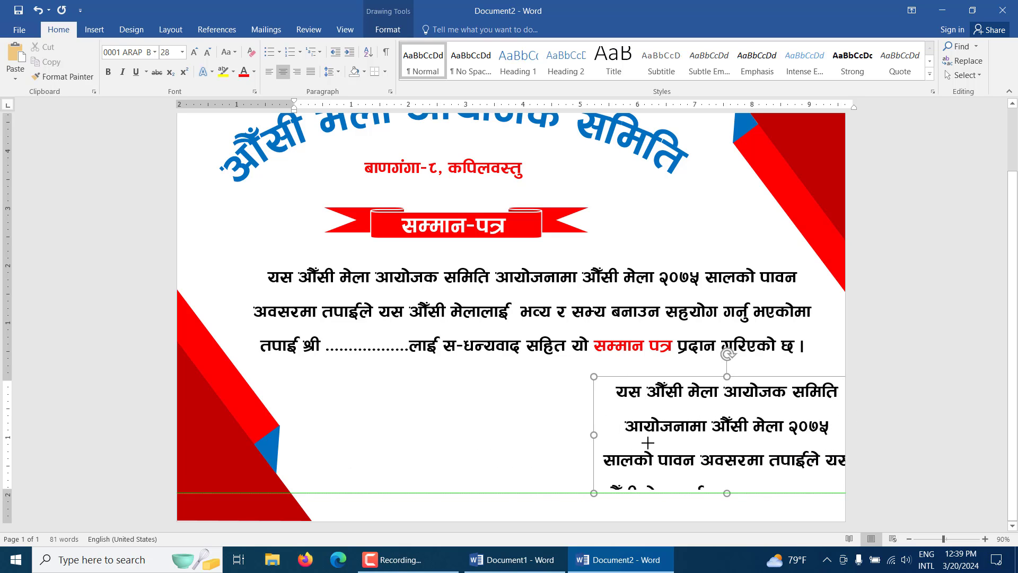
left_click_drag(679, 374, 325, 384)
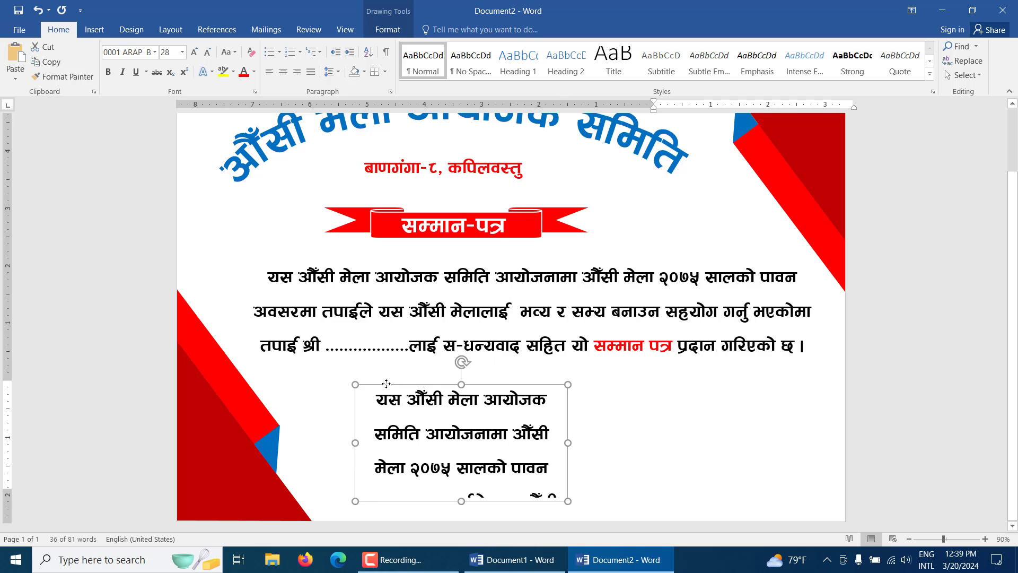
key("ctrl+a")
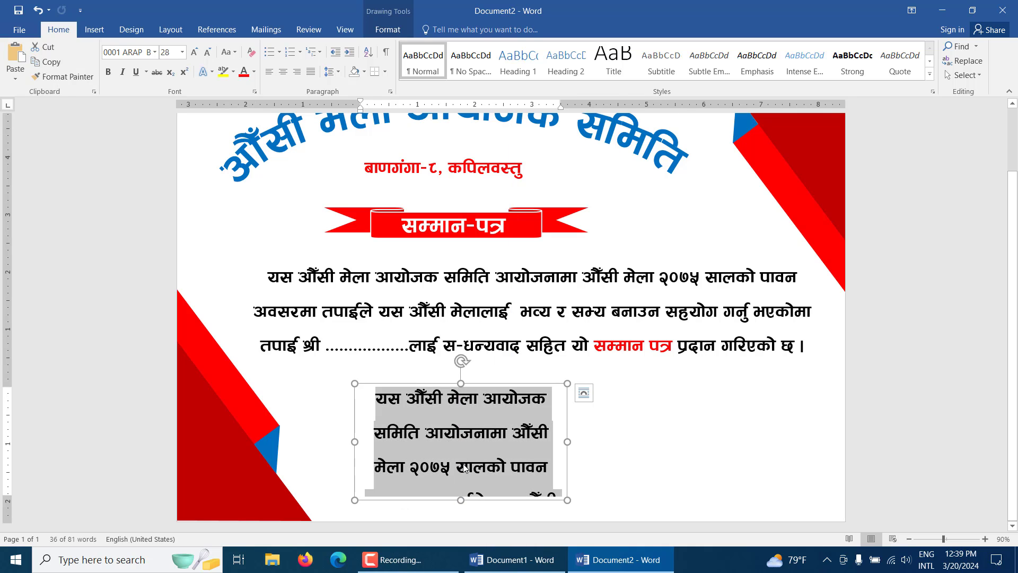
key("Delete")
Copy the dotted line, name and title lines from Document1 into the empty box.
left_click(540, 565)
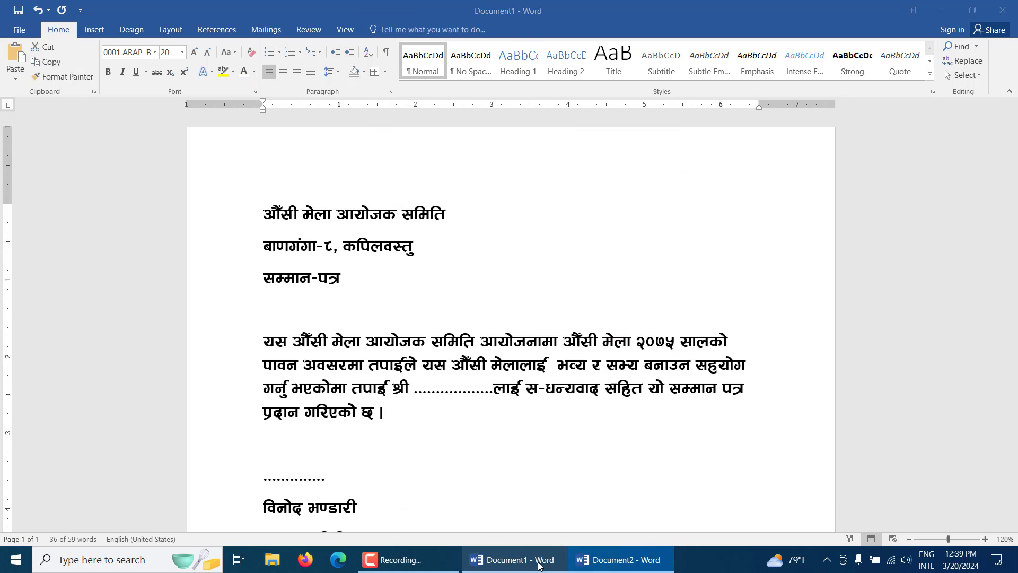
triple_click(354, 367)
scroll(303, 313, "down", 5)
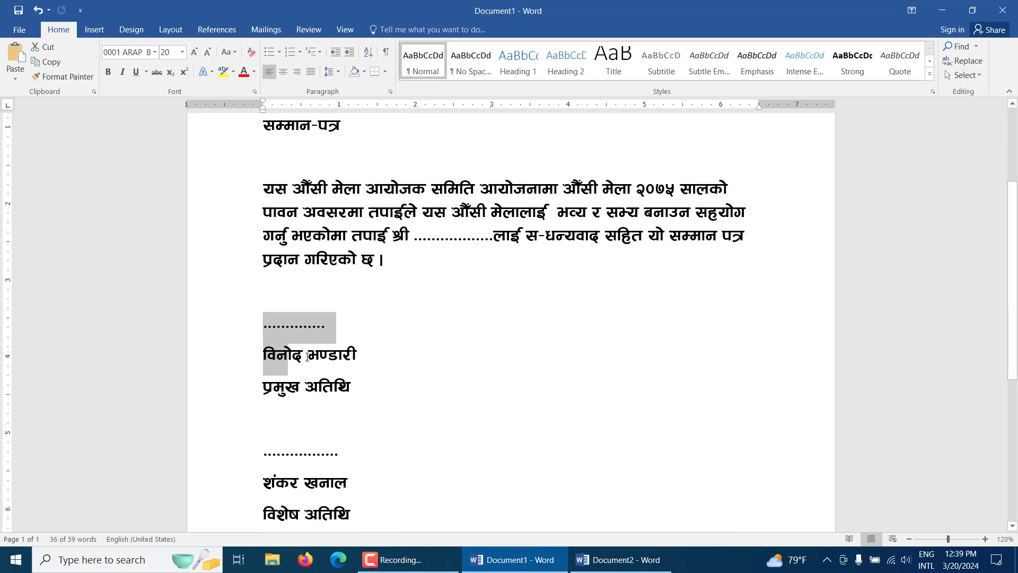
left_click_drag(263, 324, 366, 387)
right_click(307, 374)
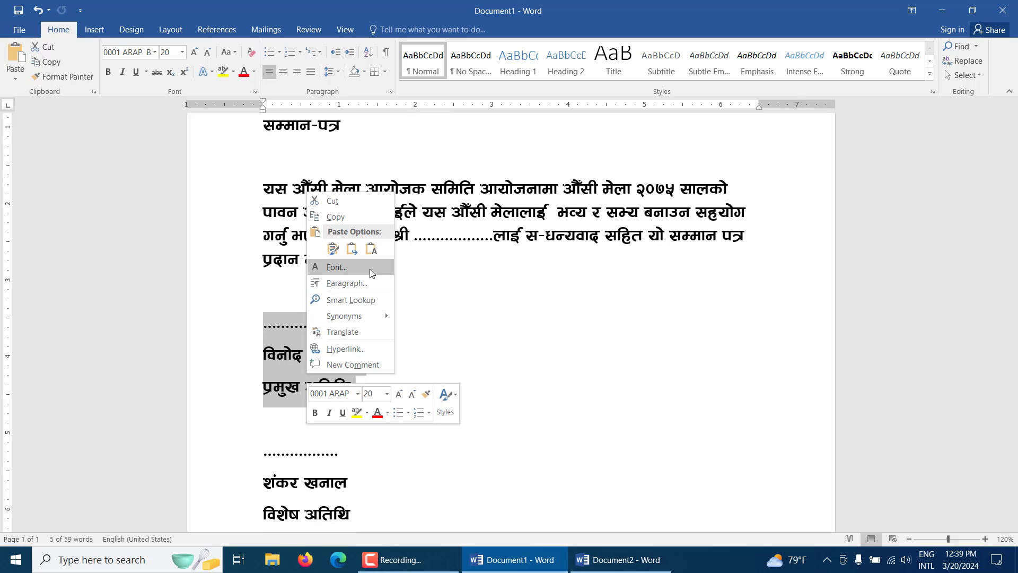
left_click(335, 217)
left_click(652, 560)
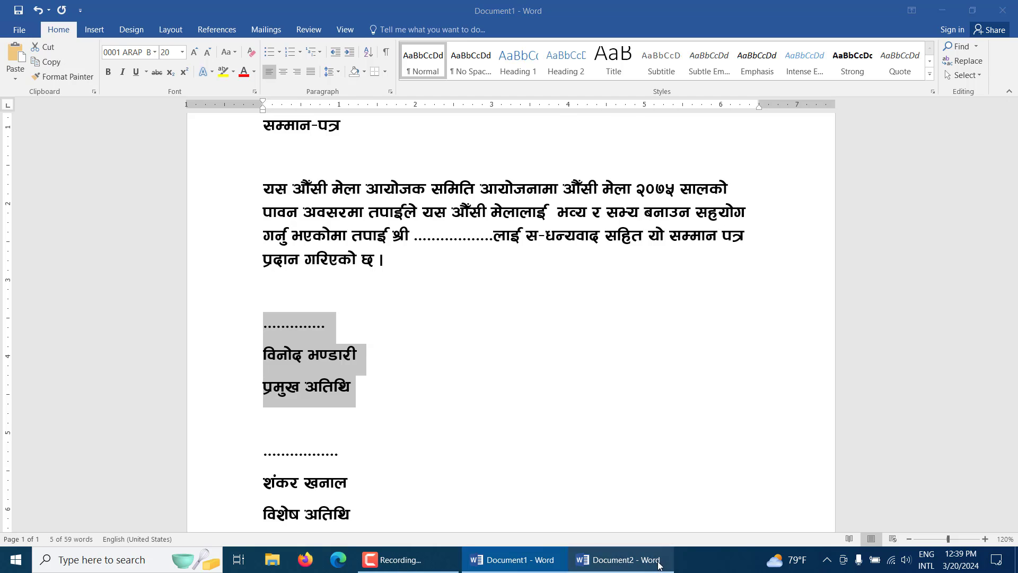
key("ctrl+v")
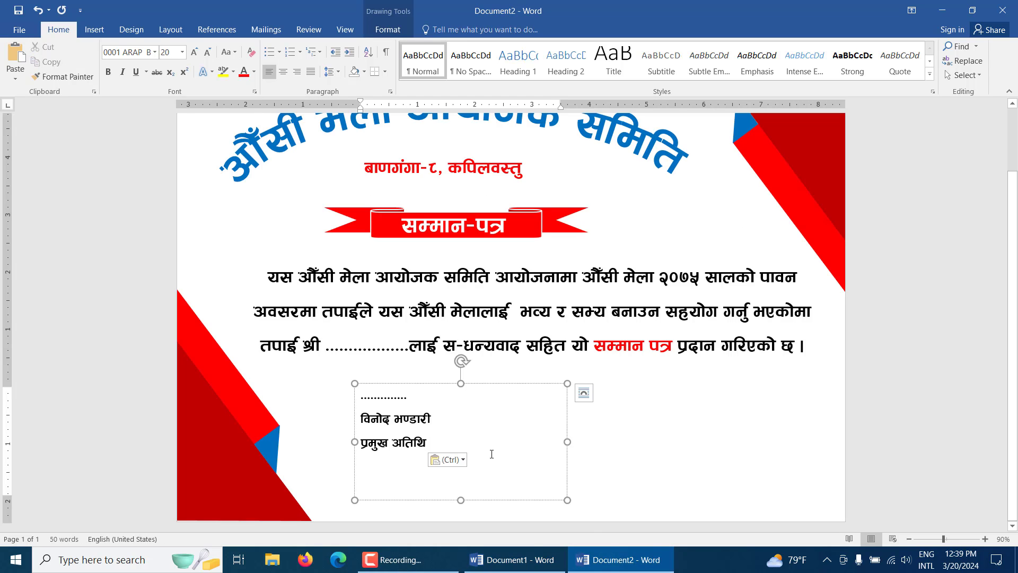
Set the signature text to 22 pt, centre it, fit the box, and duplicate it rightward.
key("ctrl+a")
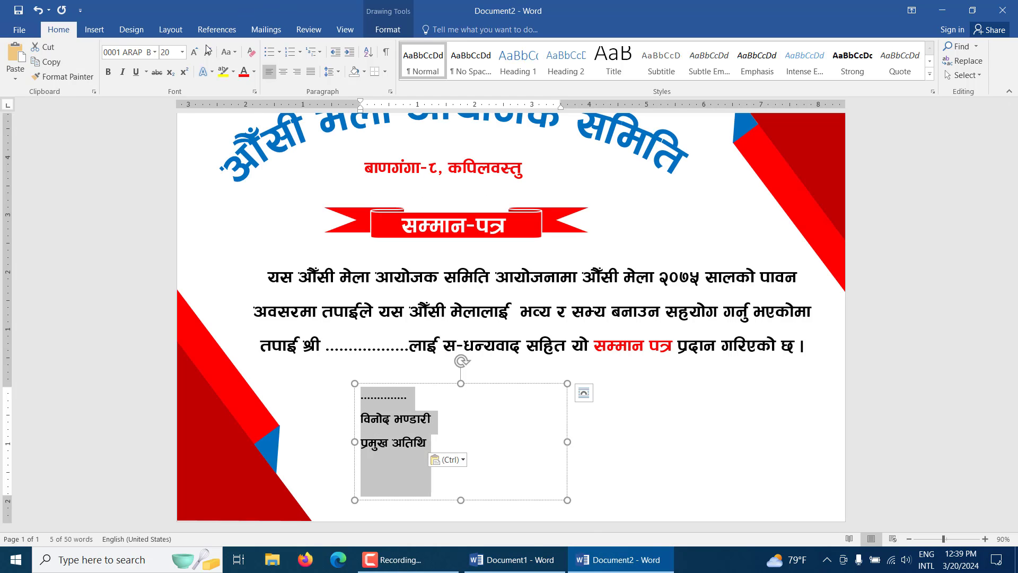
left_click(195, 52)
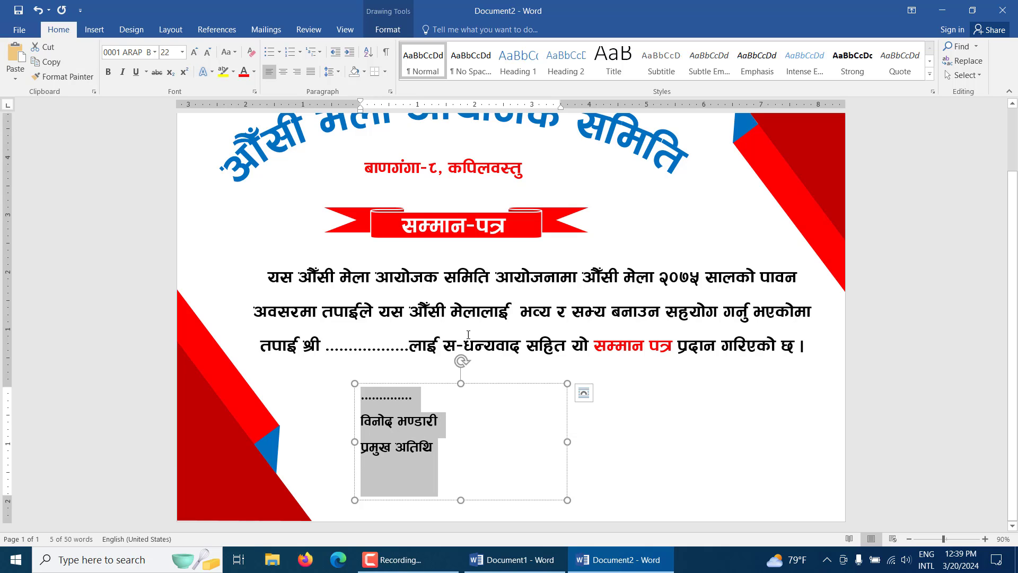
left_click(283, 71)
mouse_move(568, 499)
left_mouse_down()
mouse_move(475, 470)
mouse_move(421, 513)
left_mouse_up()
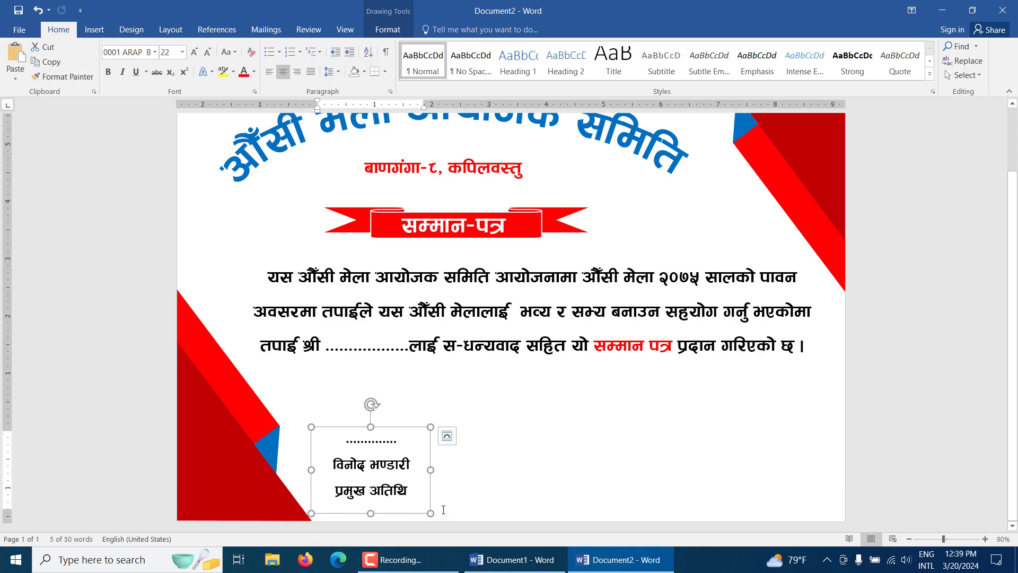
left_click_drag(434, 500, 616, 500)
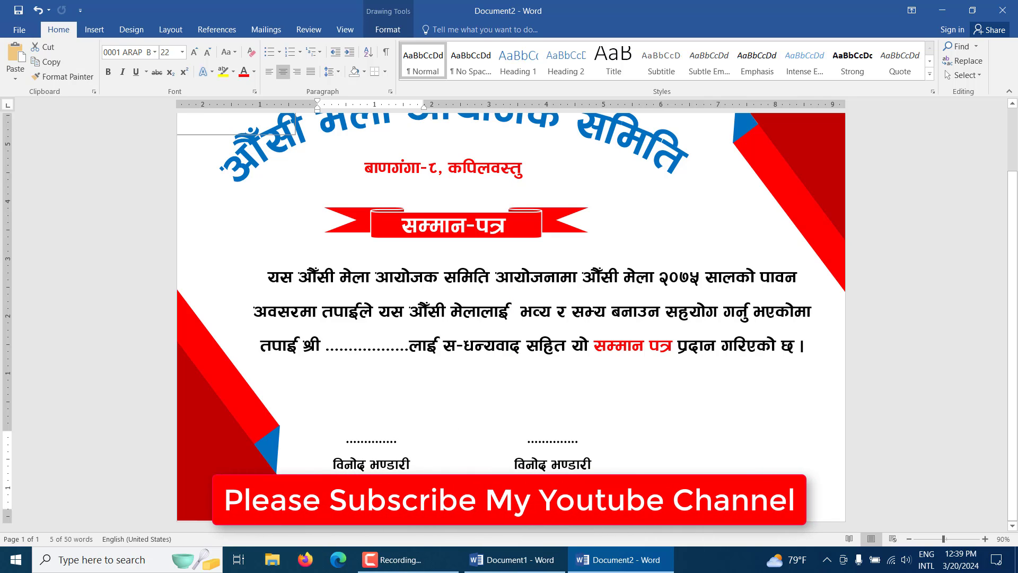
left_click_drag(597, 467, 515, 442)
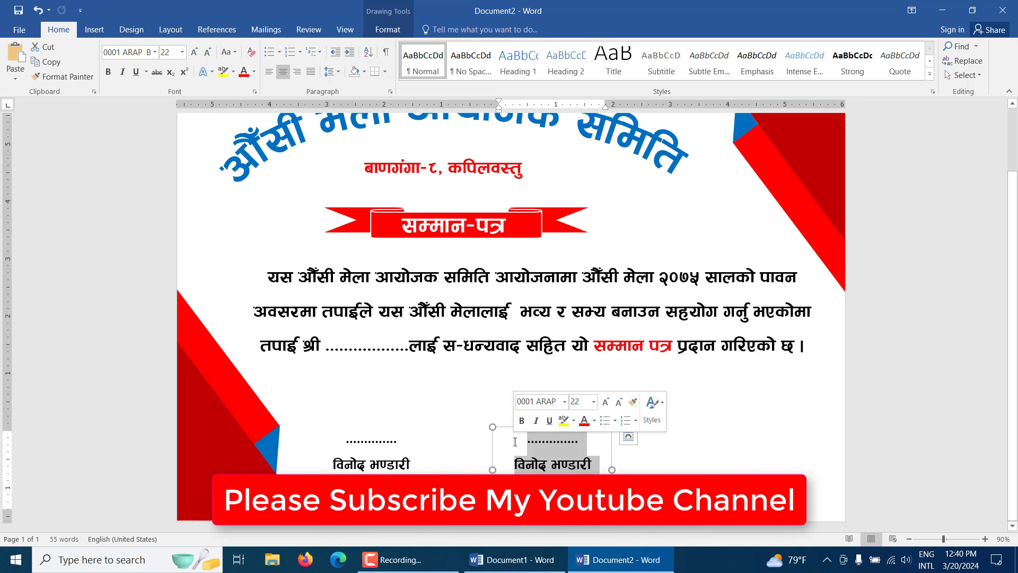
key("Delete")
key("alt+Tab")
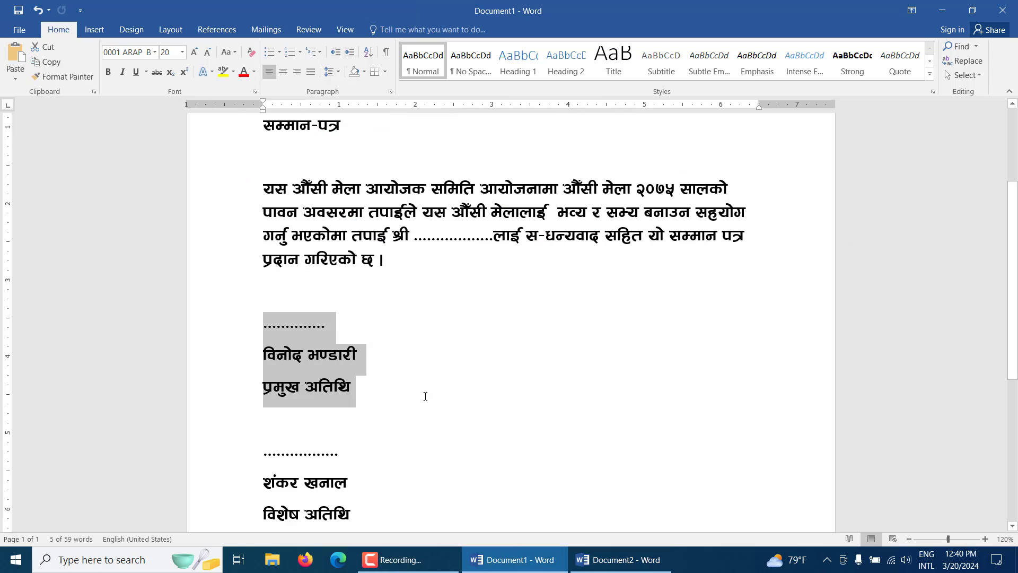
scroll(322, 387, "down", 3)
left_click_drag(276, 347, 344, 391)
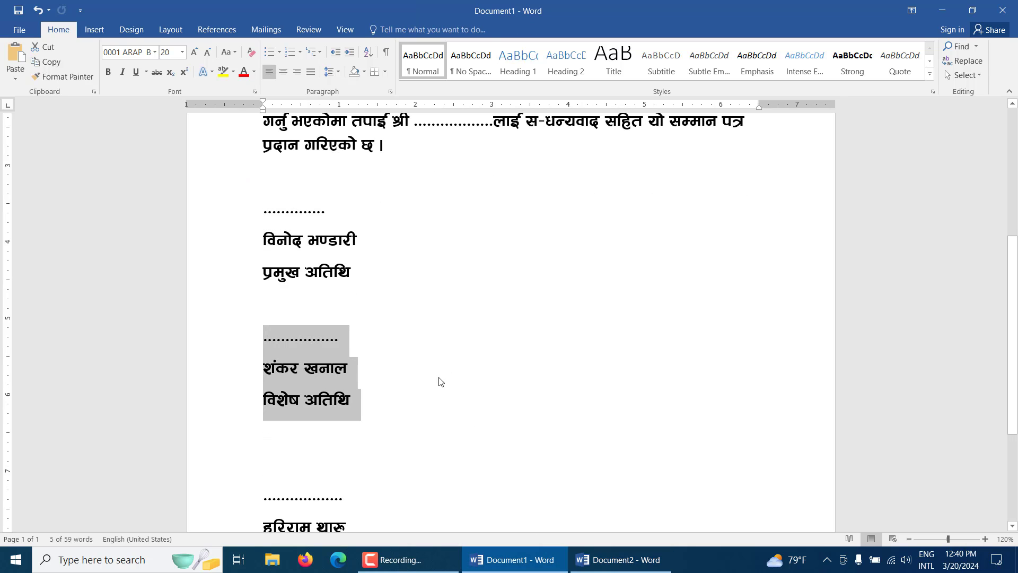
right_click(384, 350)
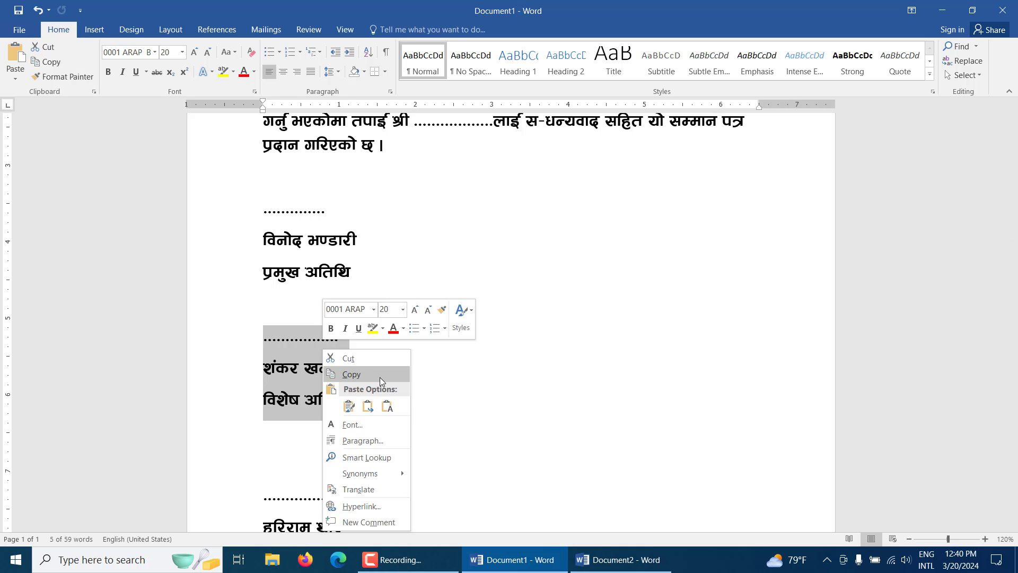
left_click(403, 375)
left_click(626, 559)
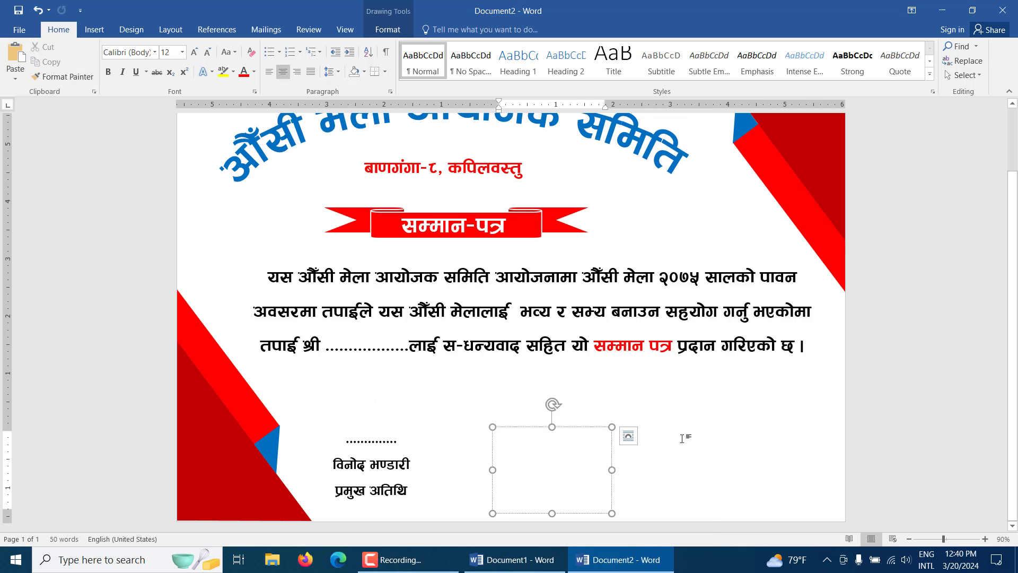
key("ctrl+v")
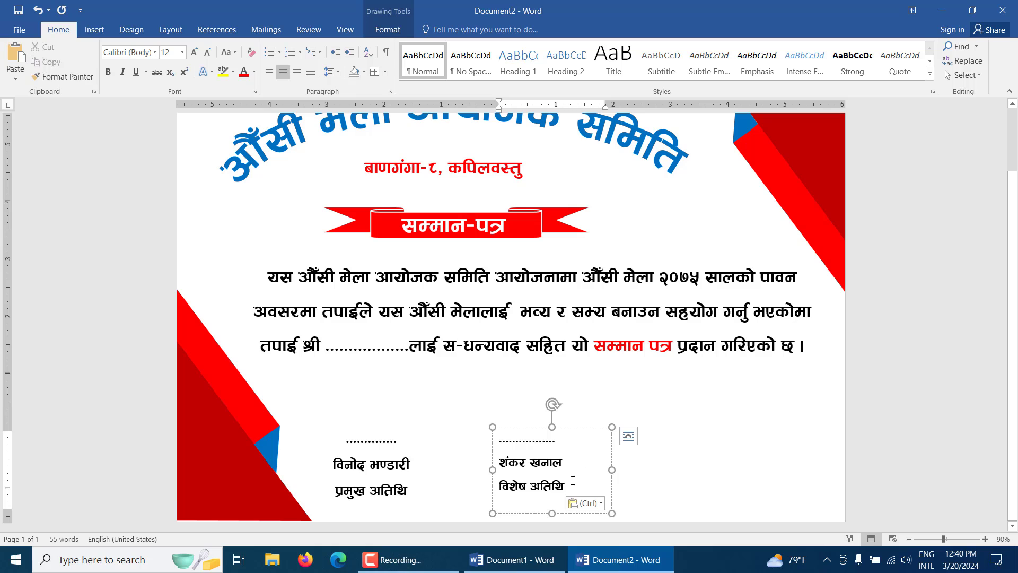
key("ctrl+a")
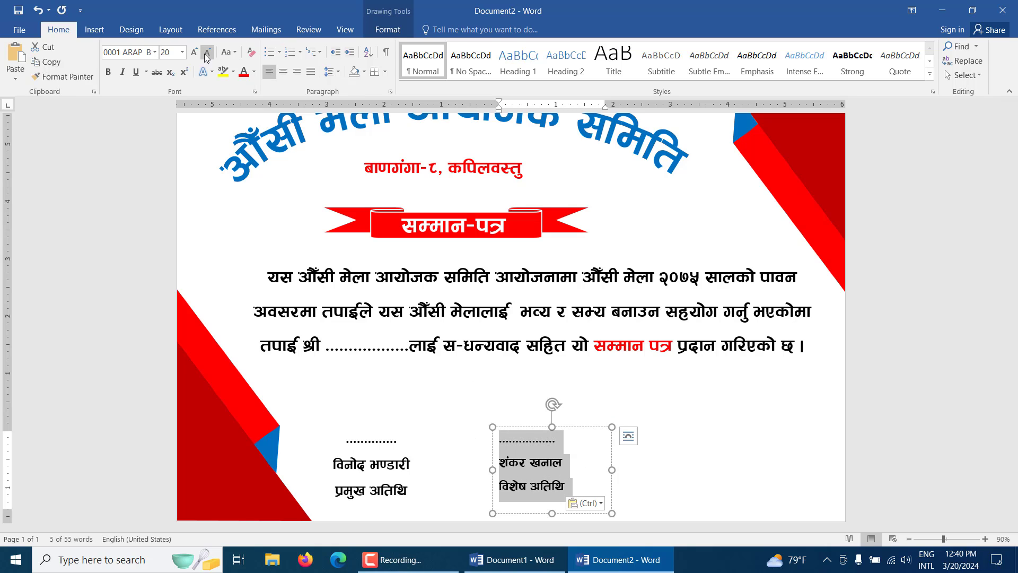
left_click(193, 52)
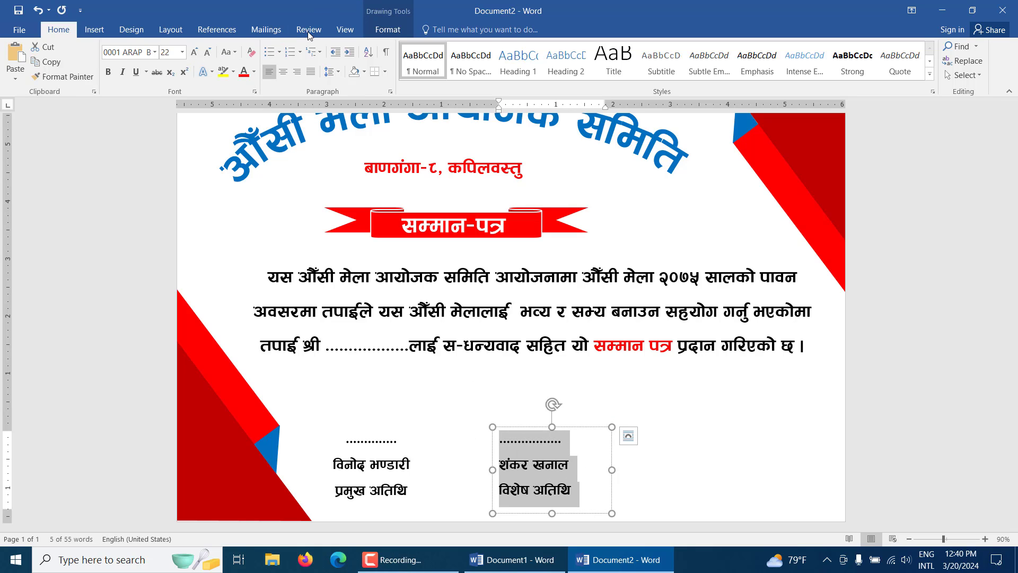
left_click(284, 70)
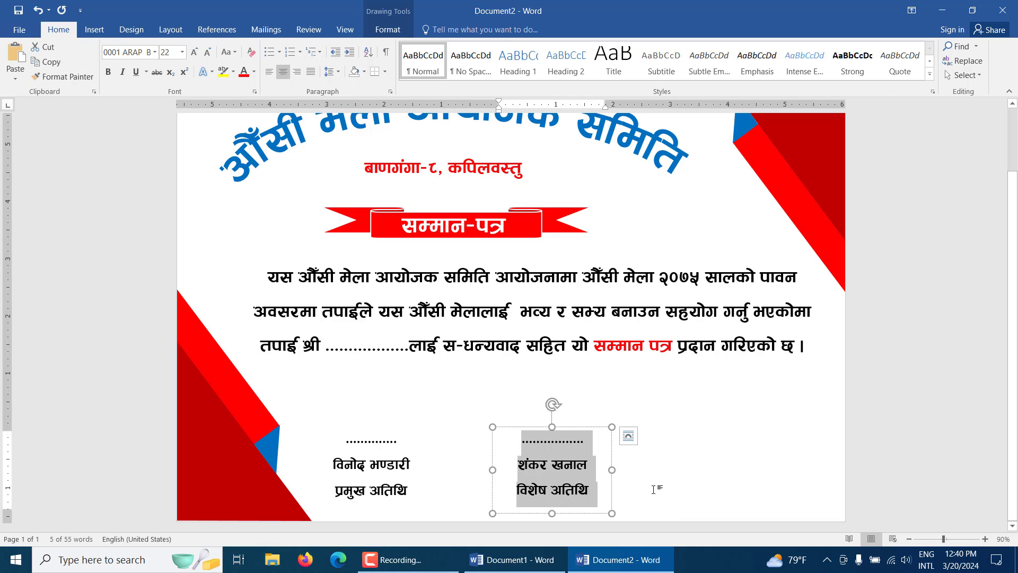
left_click(612, 481)
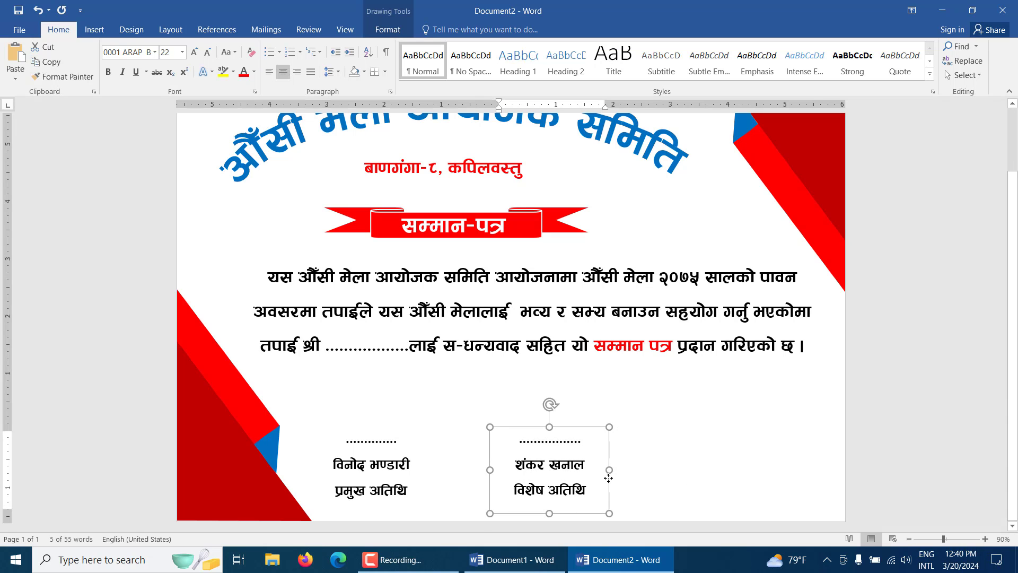
left_click(687, 474)
left_click(512, 559)
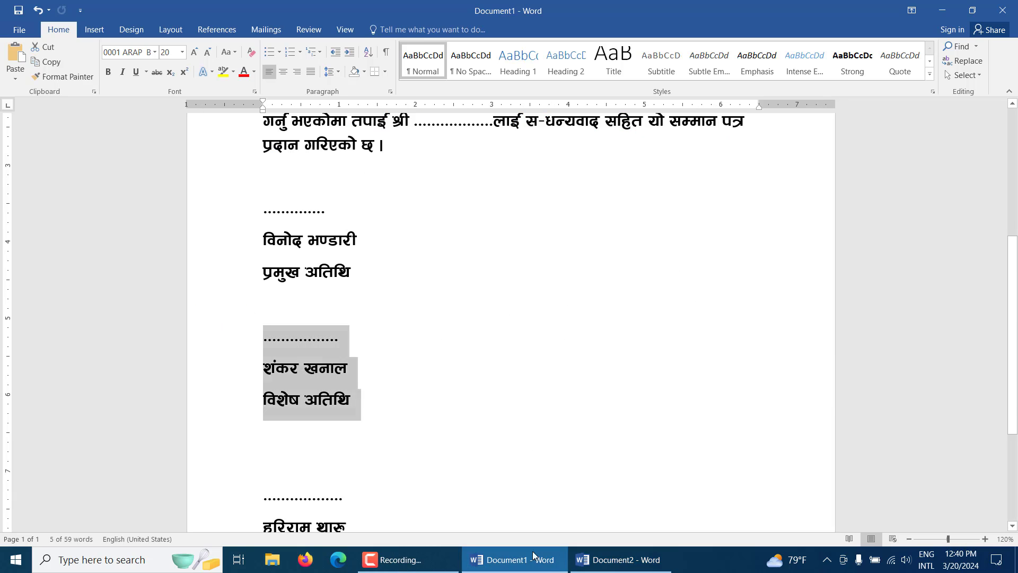
left_click(347, 323)
scroll(339, 371, "down", 3)
left_click_drag(326, 375, 253, 319)
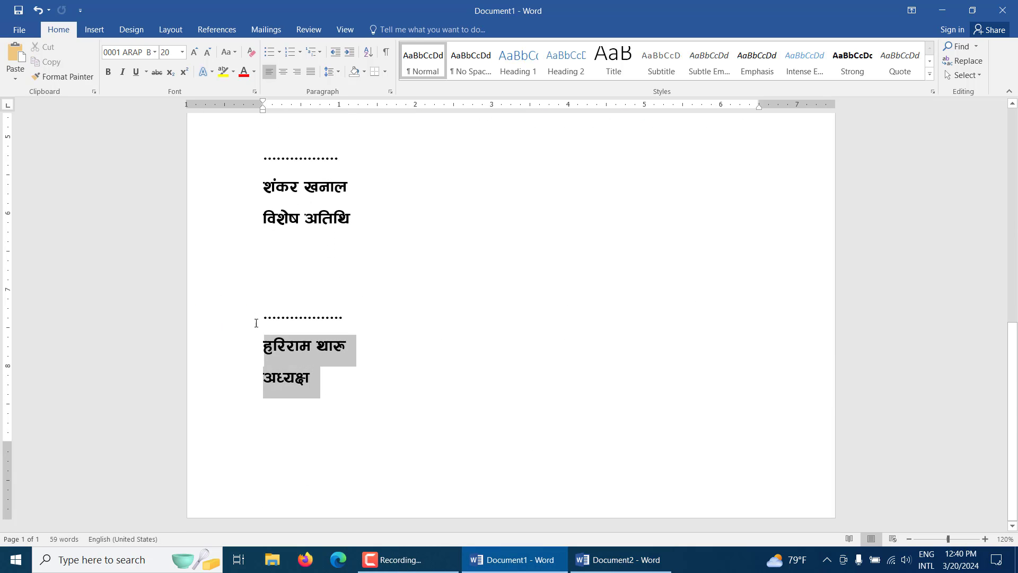
right_click(280, 342)
left_click(333, 364)
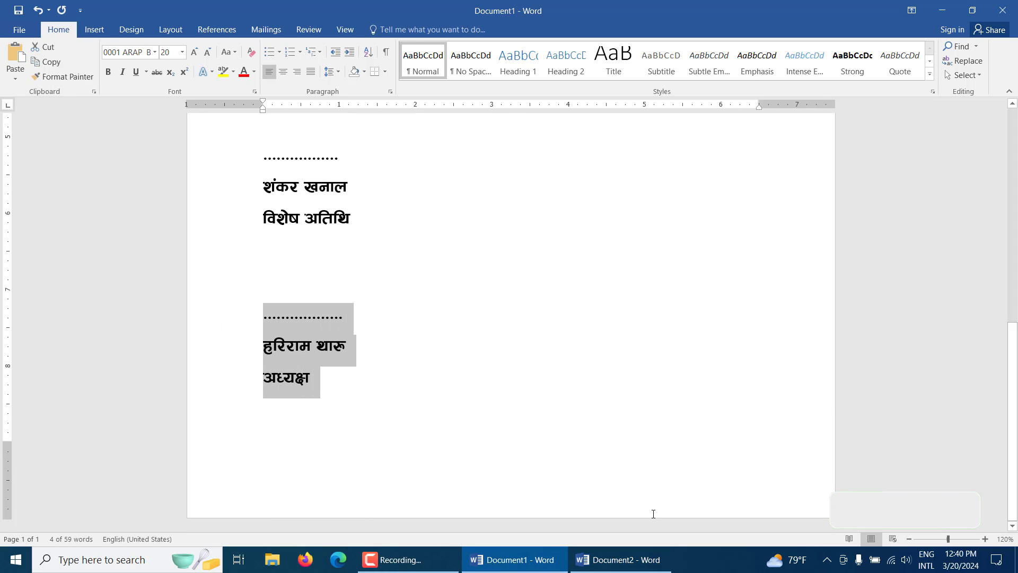
left_click(620, 559)
left_click(571, 464)
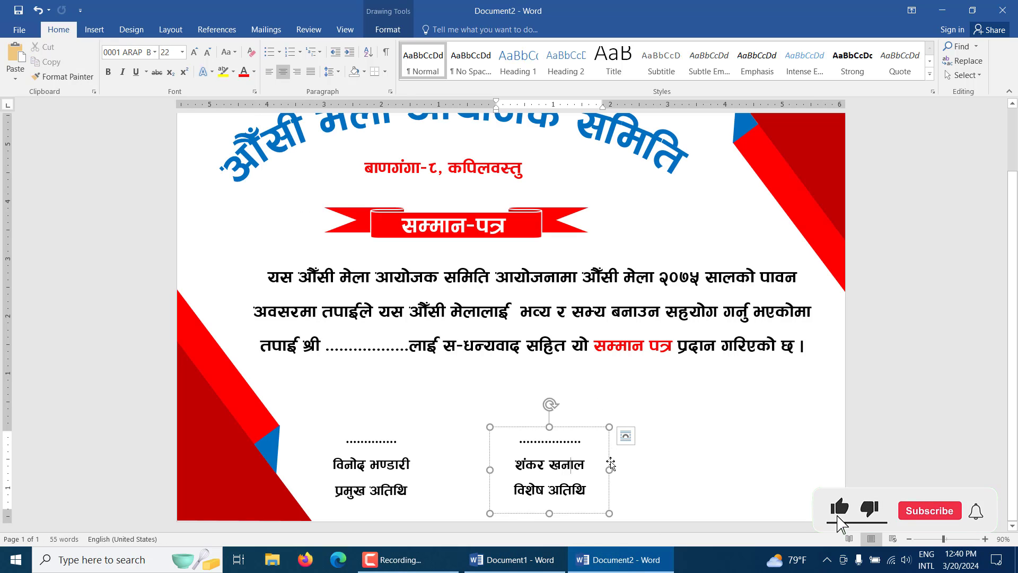
left_click_drag(613, 460, 777, 461)
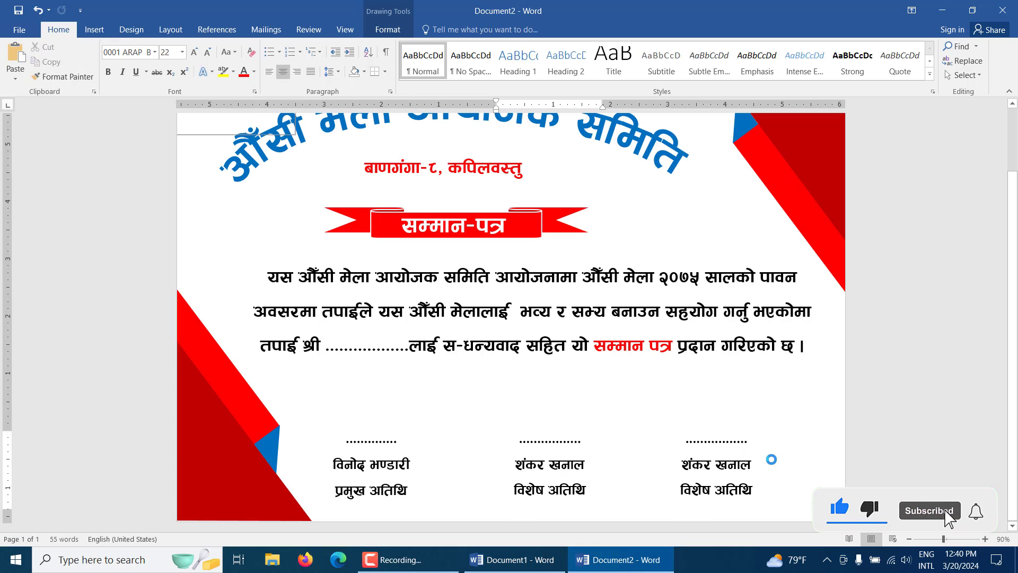
left_click_drag(764, 498, 659, 428)
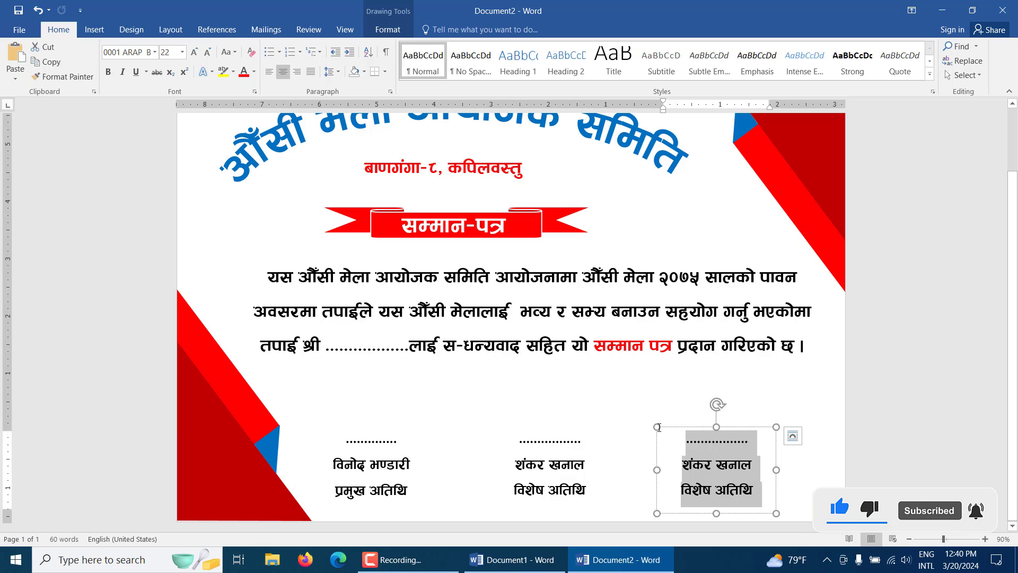
key("ctrl+v")
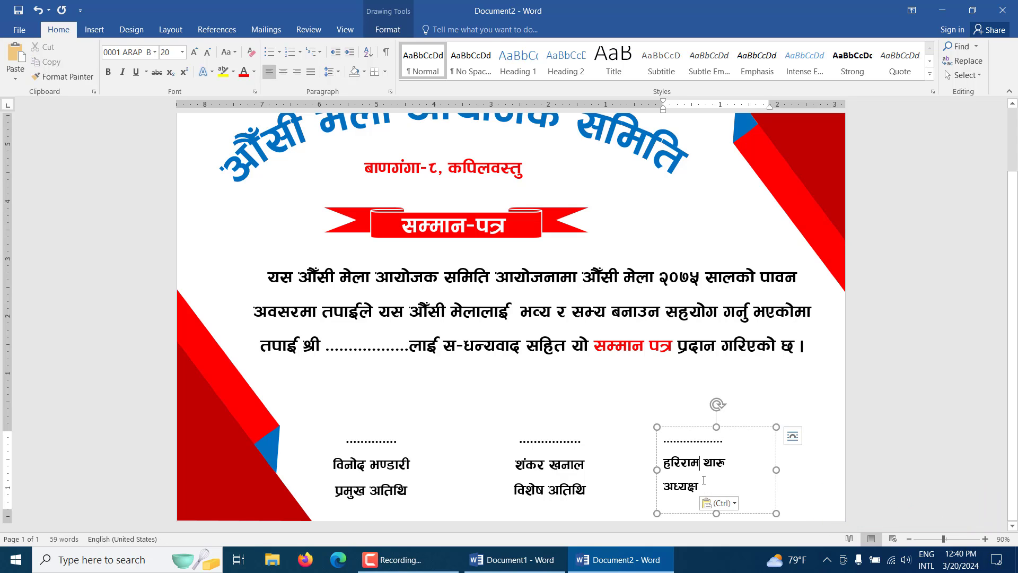
left_click_drag(708, 491, 660, 432)
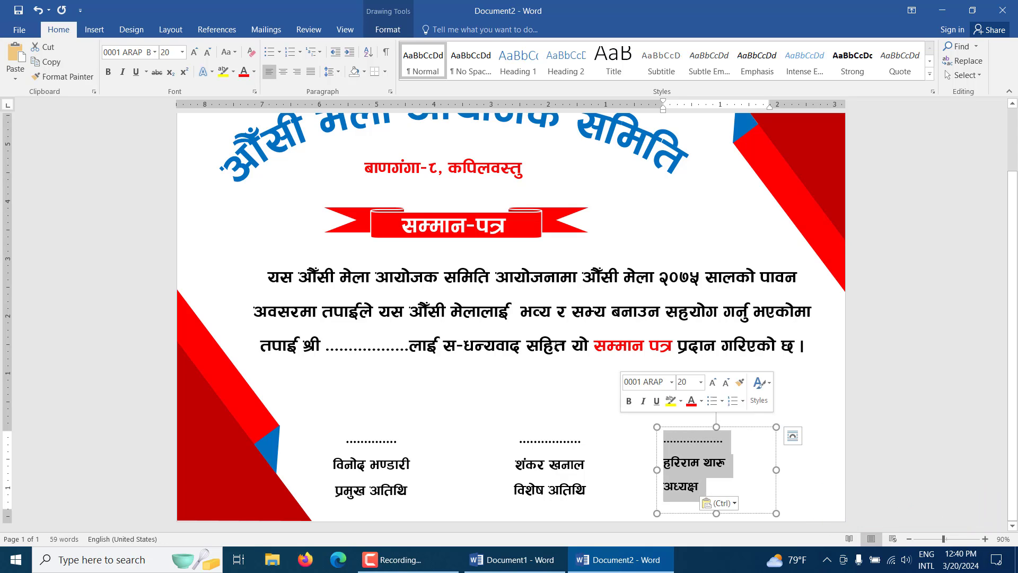
left_click(285, 72)
left_click(204, 53)
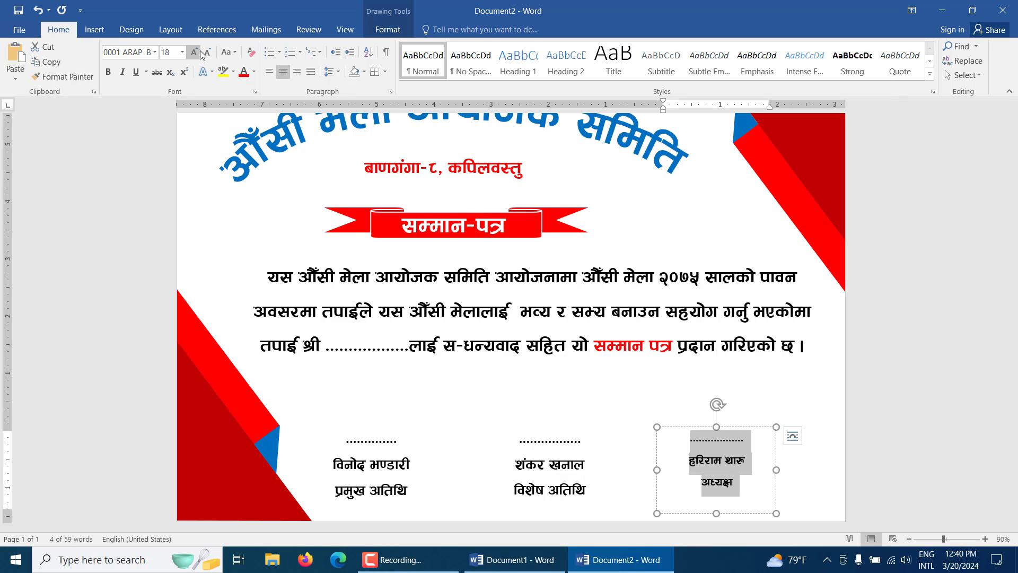
left_click(200, 53)
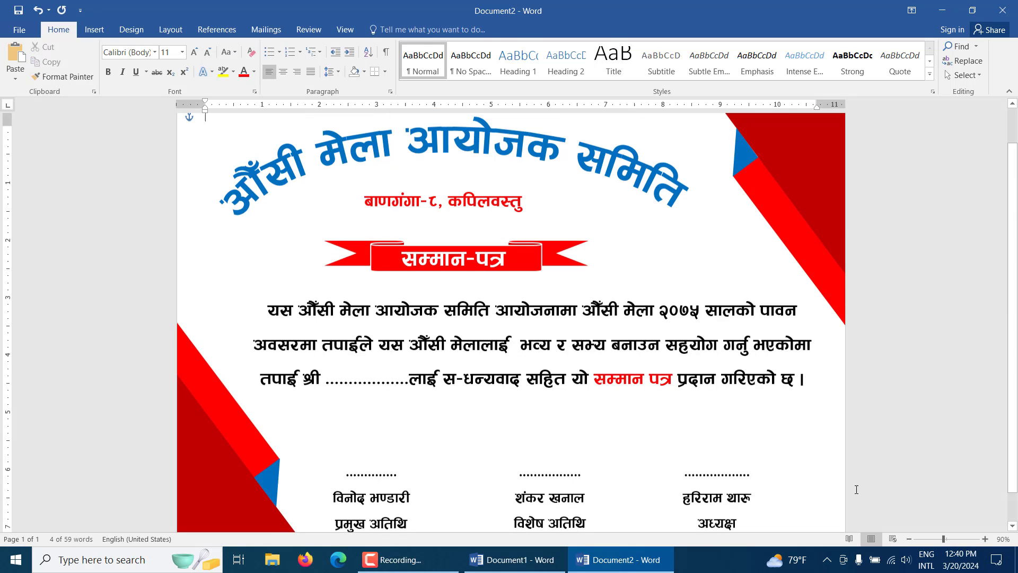
Set the page colour to a light blue theme colour.
left_click(858, 488)
scroll(861, 419, "down", 1)
scroll(837, 399, "up", 3, "ctrl")
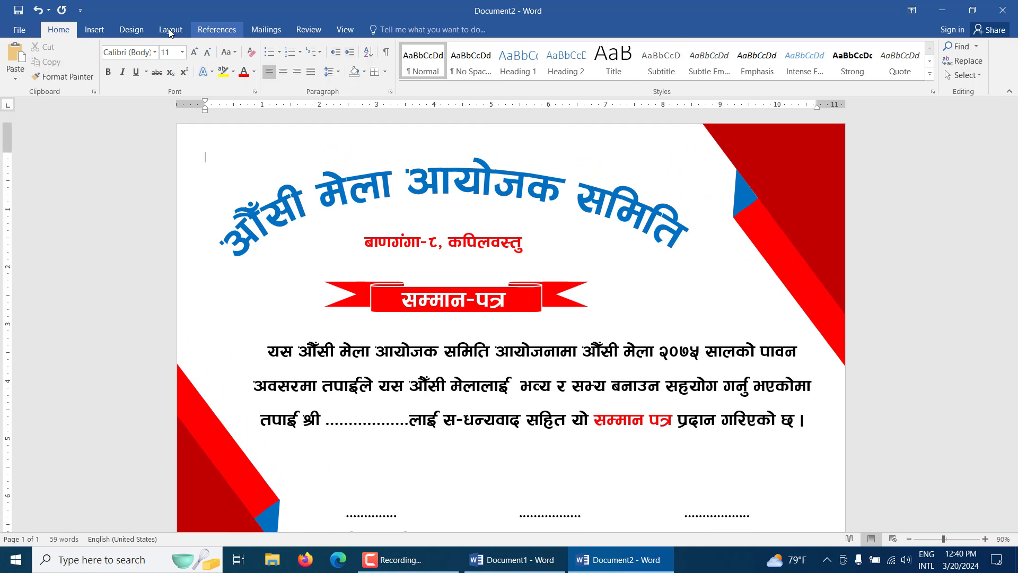
left_click(132, 29)
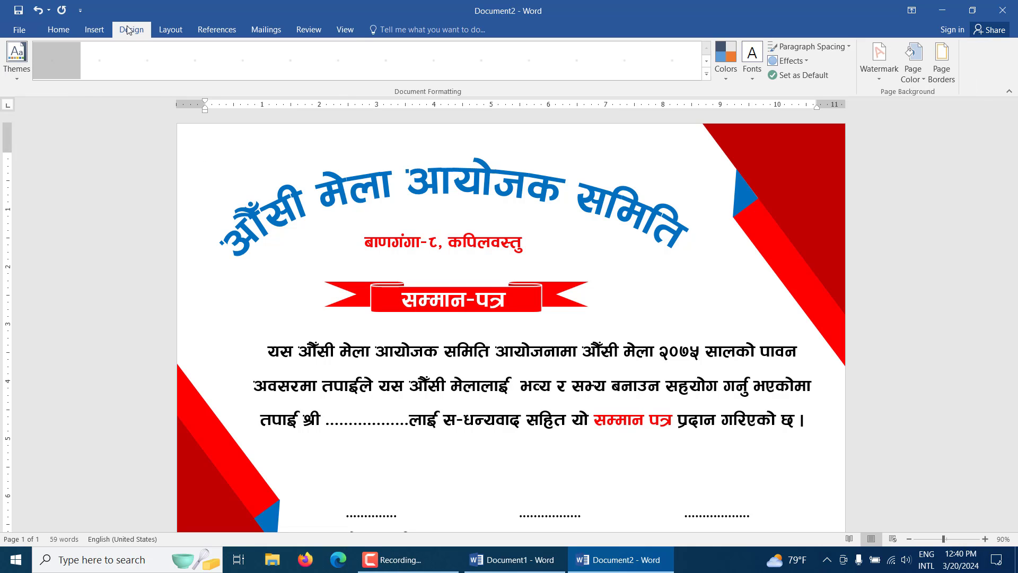
left_click(921, 84)
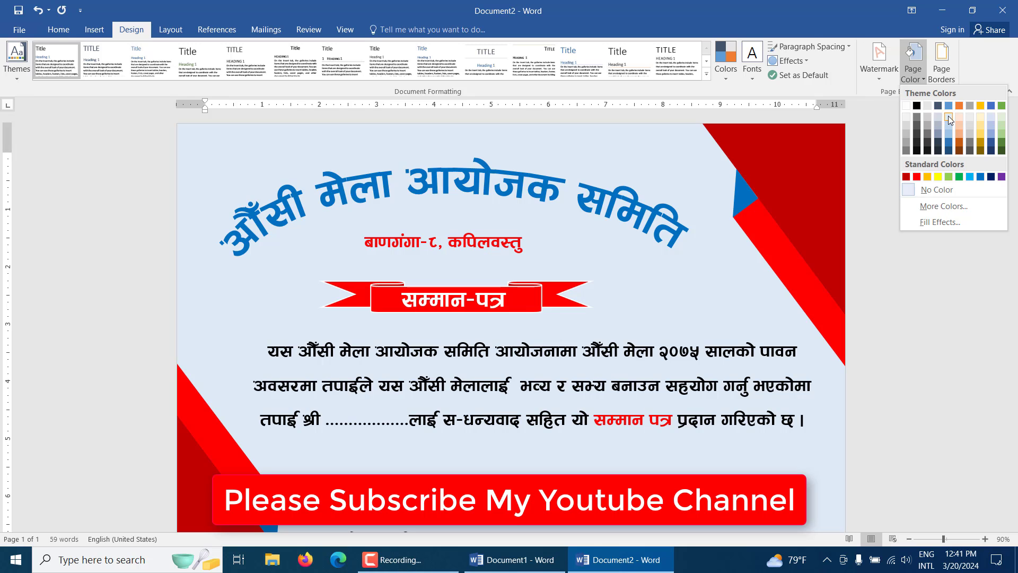
left_click(948, 116)
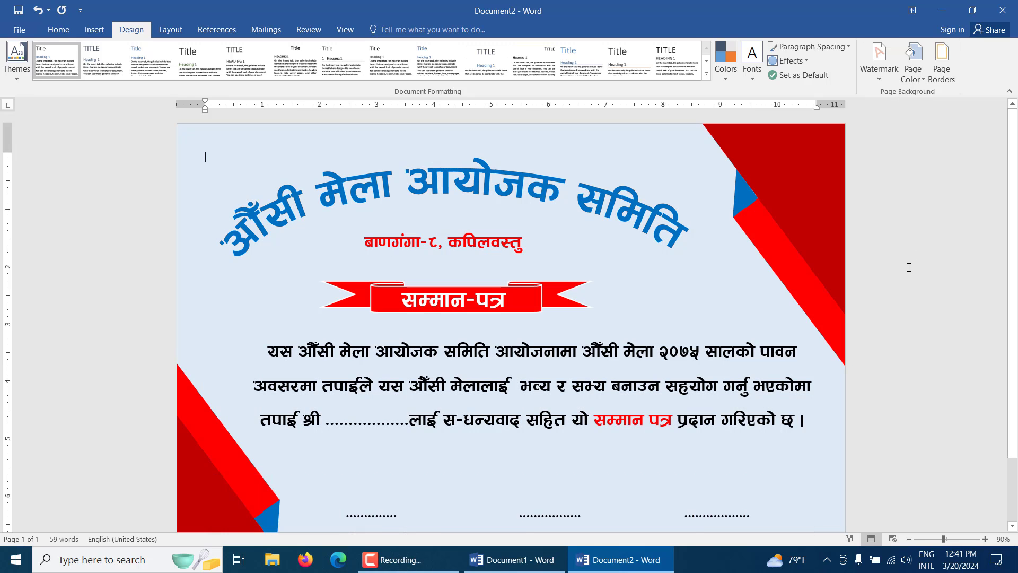
scroll(823, 265, "down", 3)
scroll(825, 267, "up", 2)
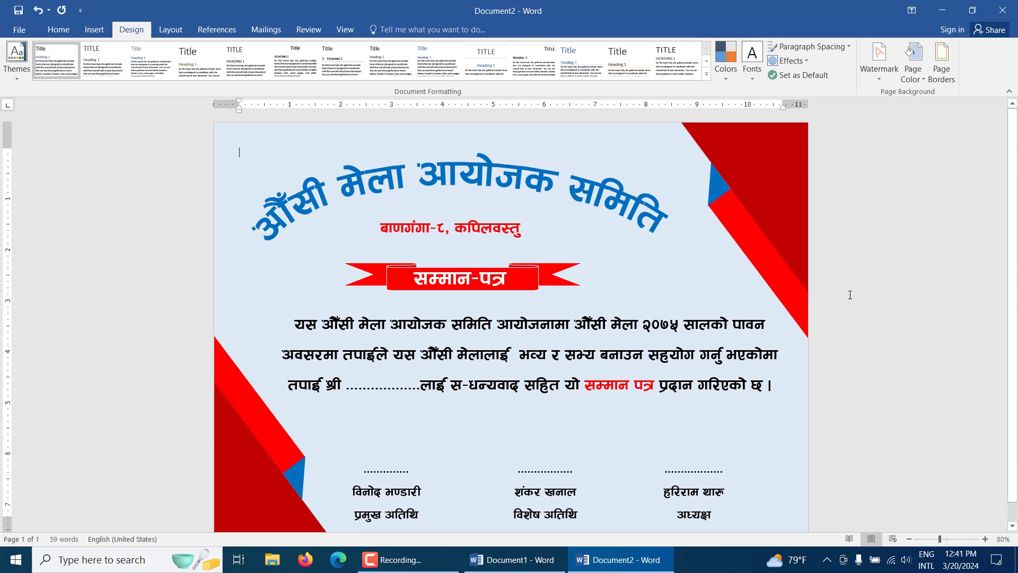